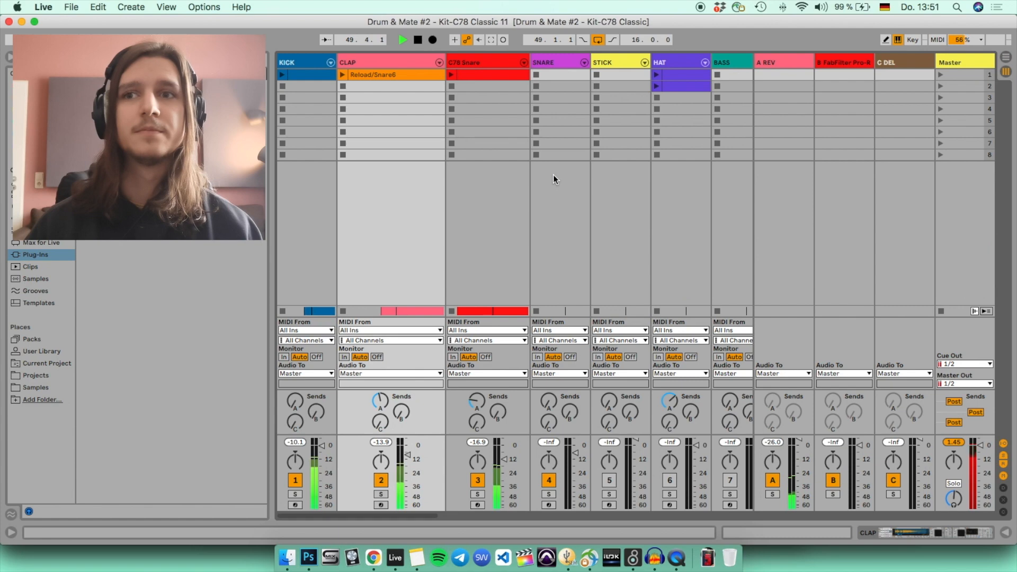
# Step: Lower the Master track volume to -1.6 dB in the session mixer and return to the arrangement
pyautogui.press('Tab')
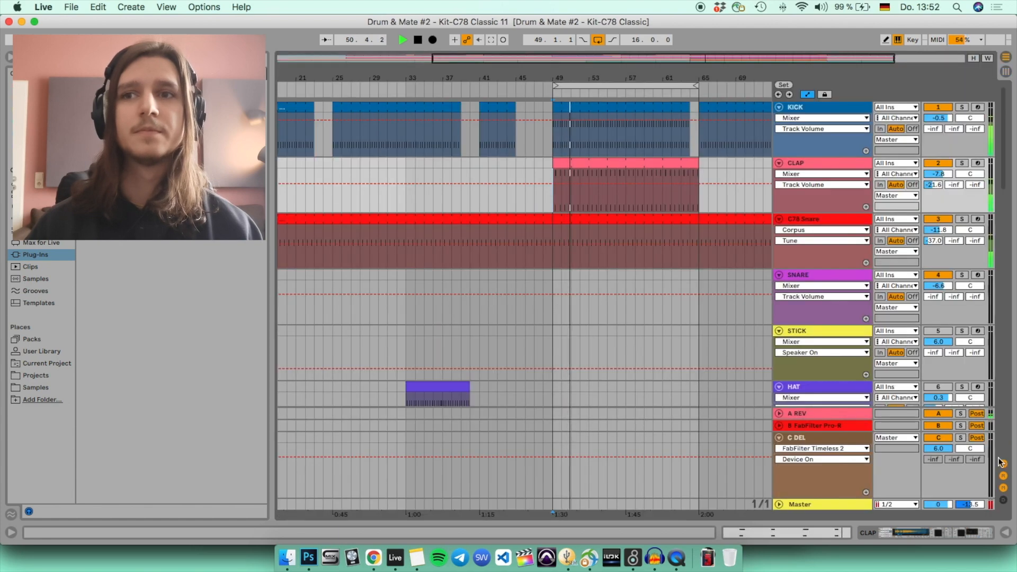
pyautogui.press('Tab')
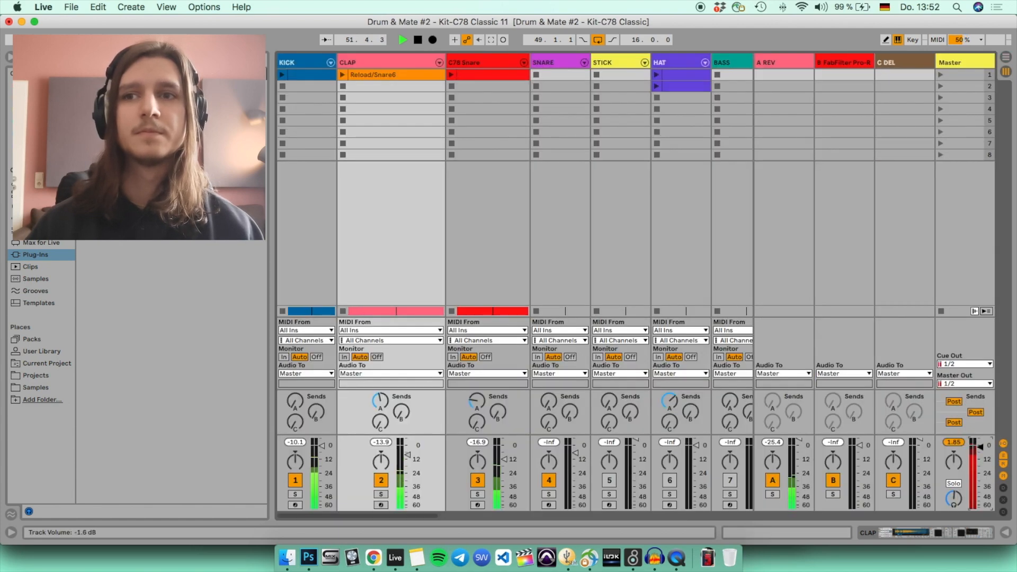
pyautogui.press('Tab')
pyautogui.press('Tab')
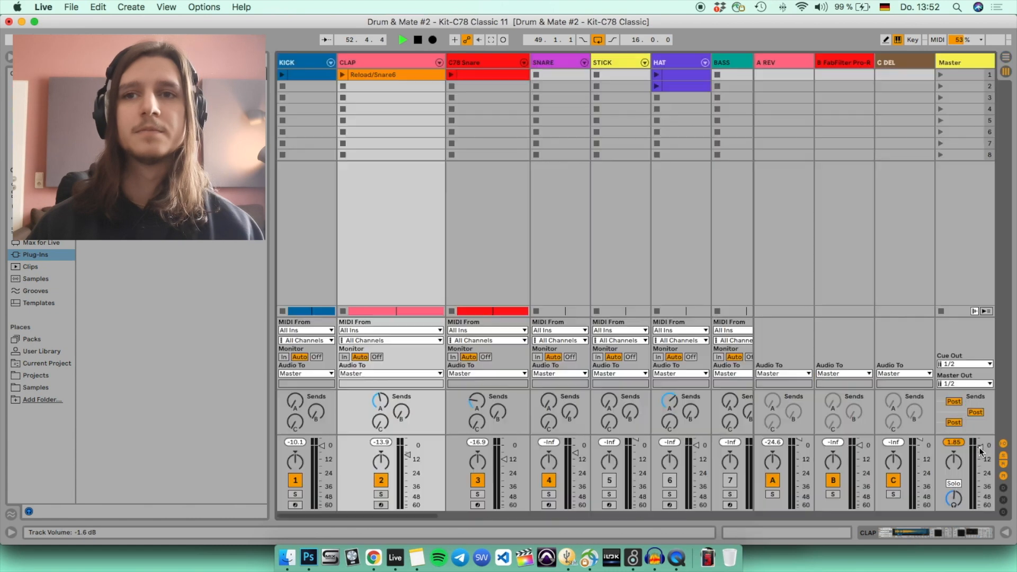
pyautogui.press('Tab')
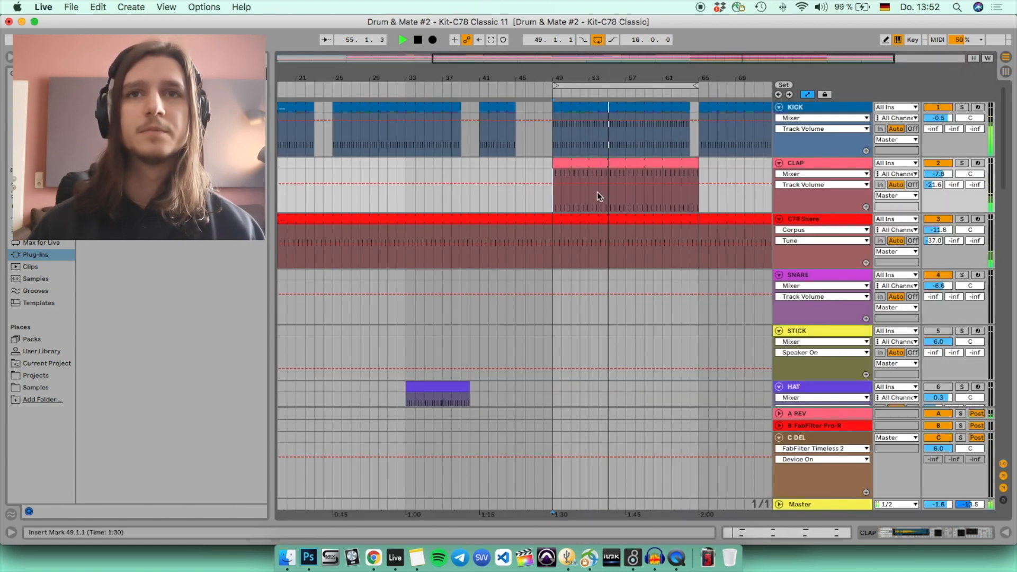
# Step: Switch the KICK track off and on again, and shorten its clip starting at bar 49 to end at bar 63
pyautogui.click(938, 107)
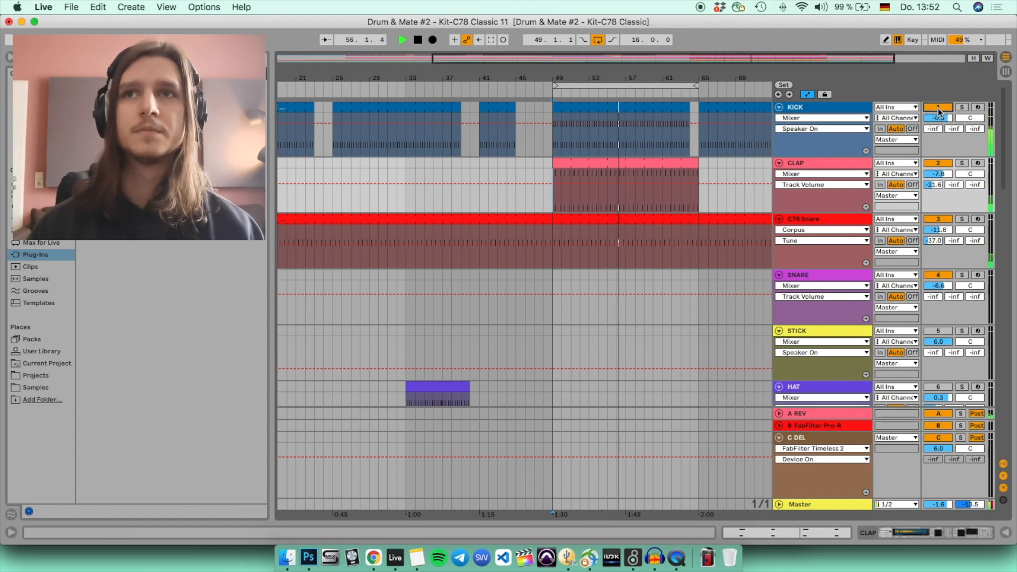
pyautogui.click(937, 107)
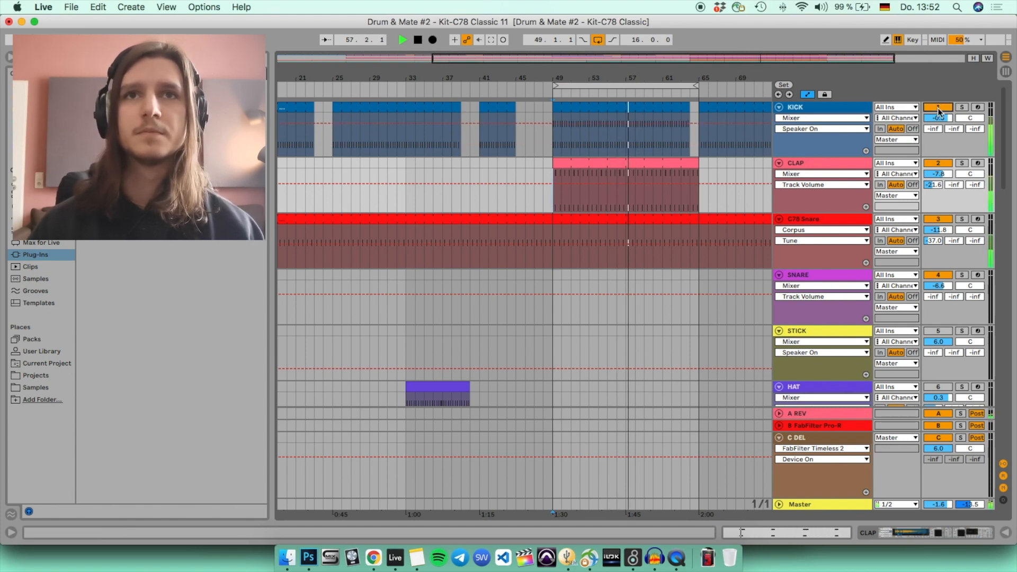
pyautogui.hscroll(5, 692, 155)
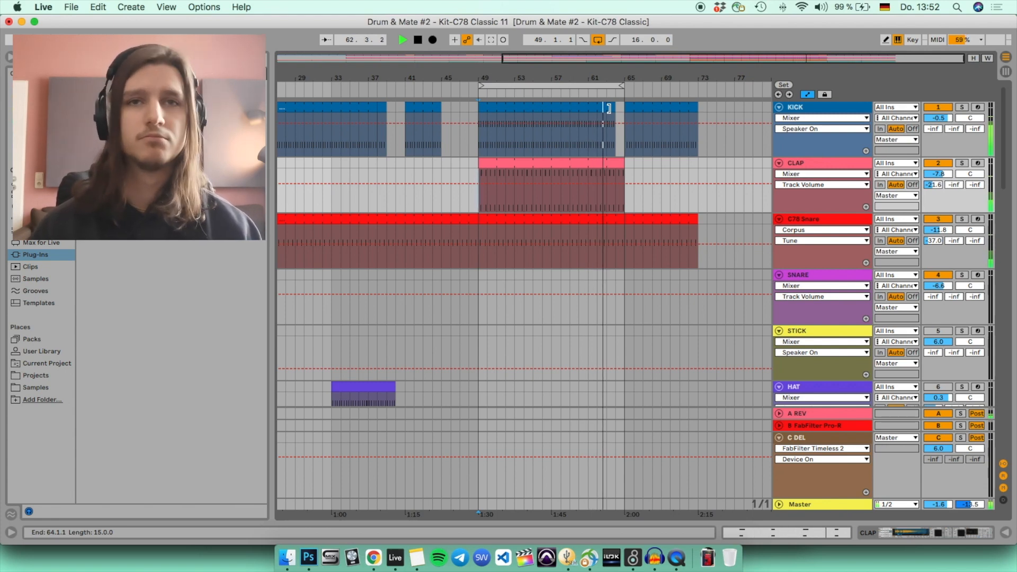
pyautogui.moveTo(608, 108); pyautogui.dragTo(606, 109)
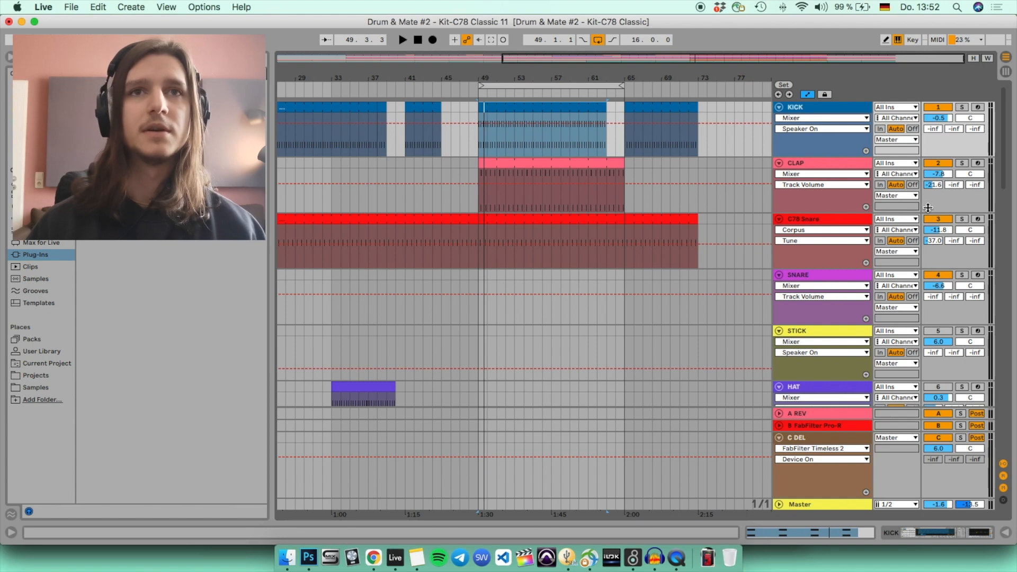
# Step: Solo the KICK track and show its device chain with the Kick Selected drum rack
pyautogui.click(963, 107)
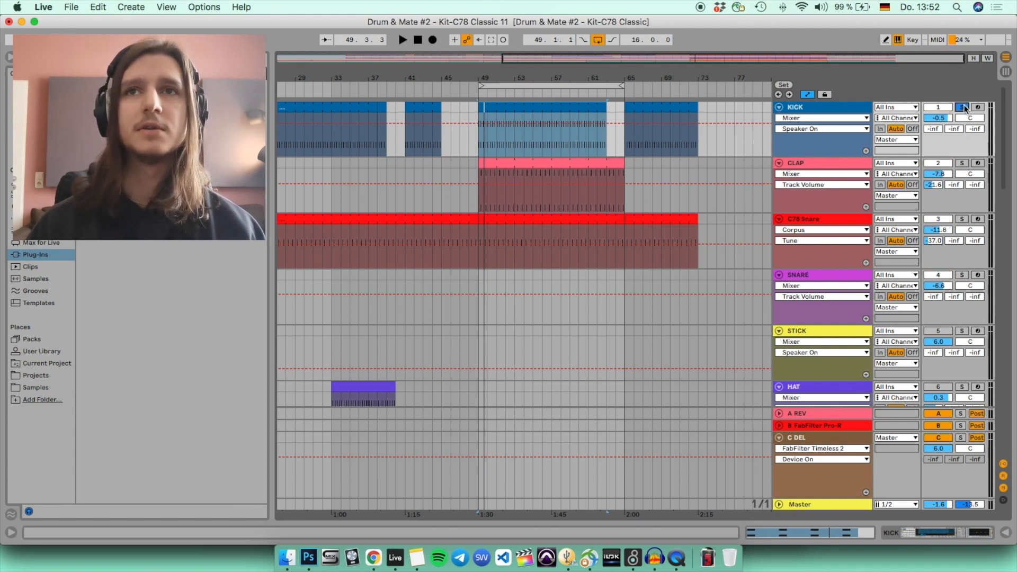
pyautogui.click(833, 111)
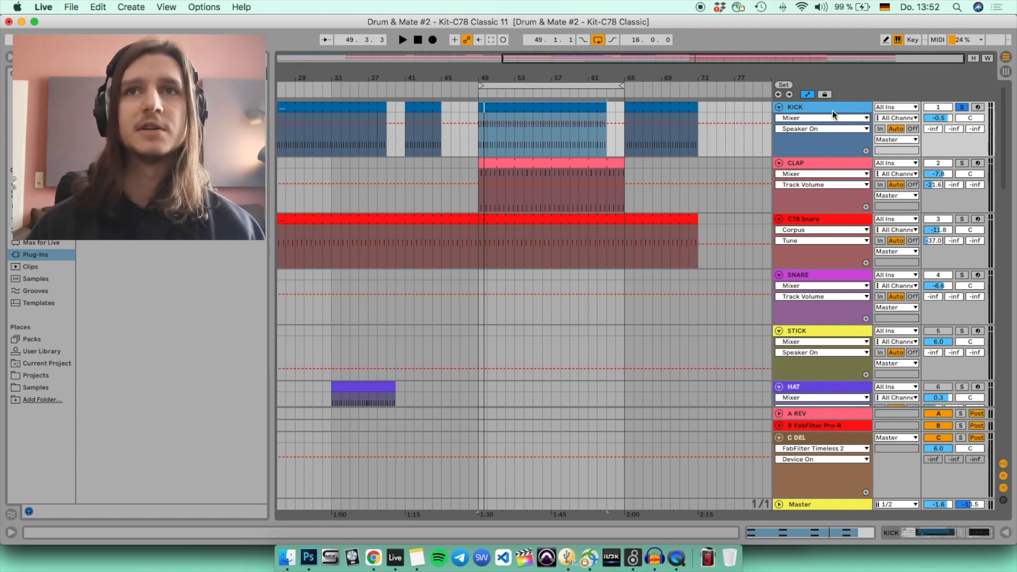
pyautogui.doubleClick(833, 109)
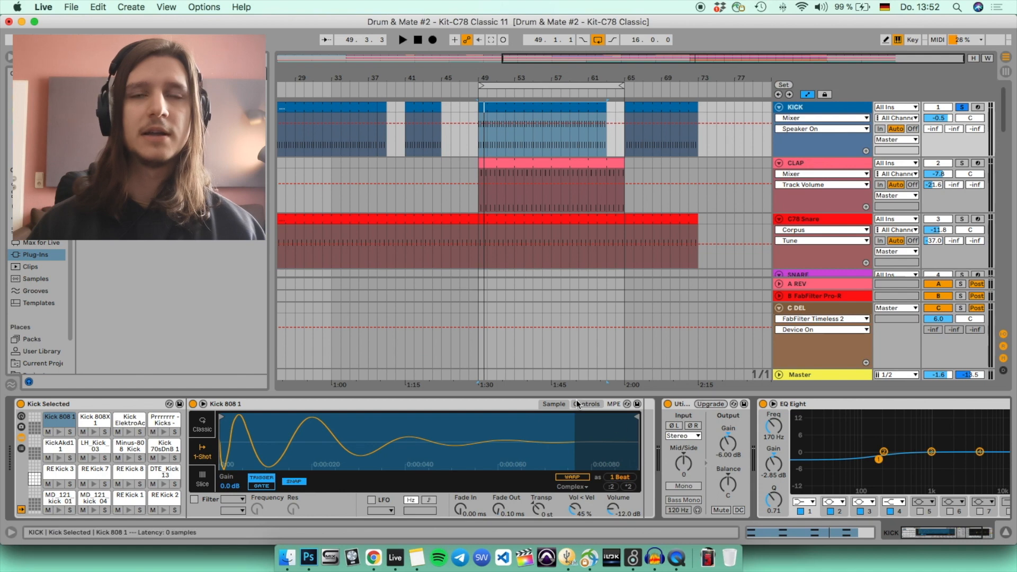
# Step: Play the loop and solo the RE Kick 8 pad in the drum rack
pyautogui.press('space')
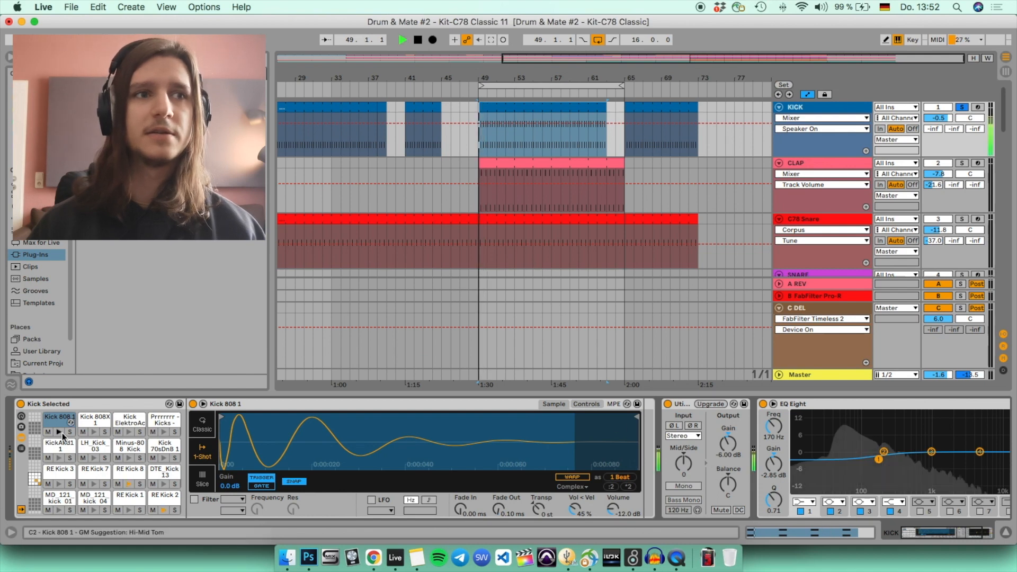
pyautogui.click(139, 484)
pyautogui.click(126, 470)
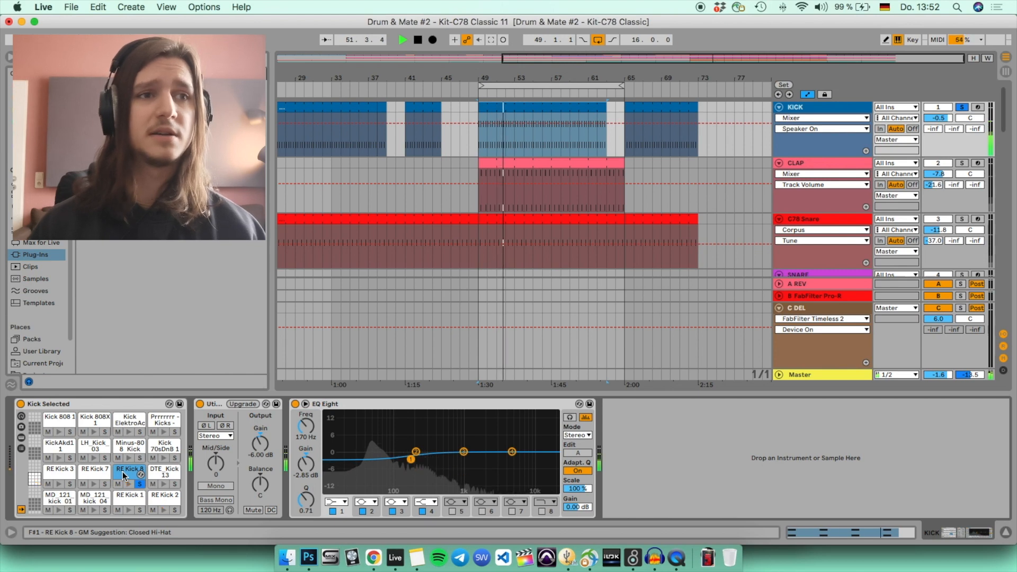
# Step: Examine the RE Kick 8 and RE Kick 2 notes in the KICK clip at bar 49, and return to the drum rack
pyautogui.doubleClick(503, 108)
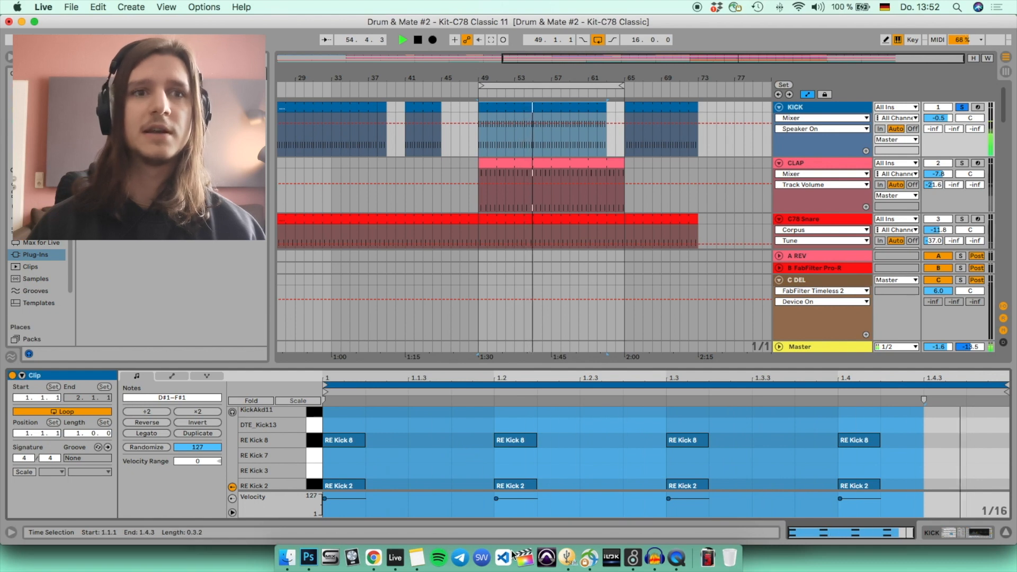
pyautogui.scroll(-1, 325, 473)
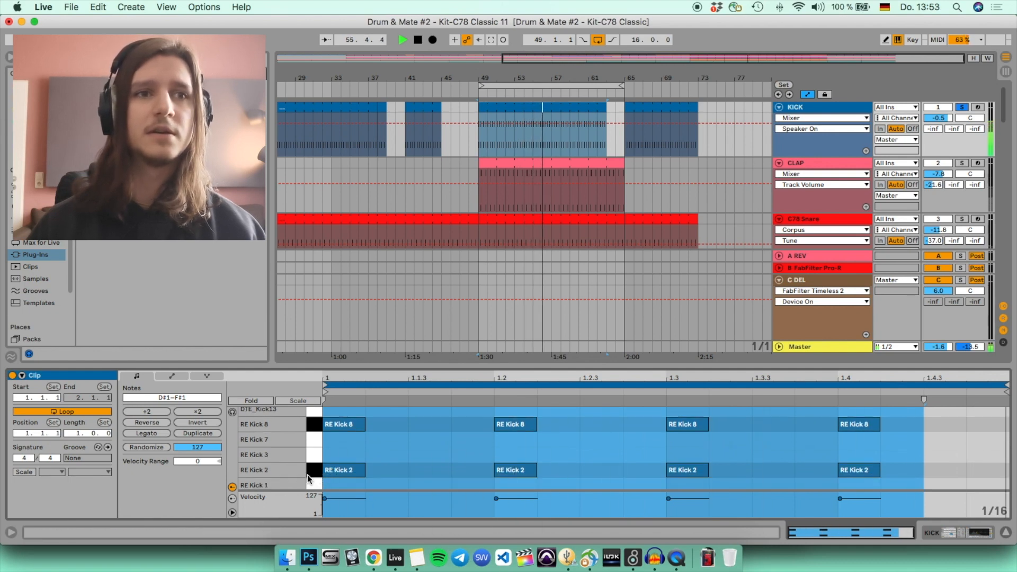
pyautogui.click(807, 109)
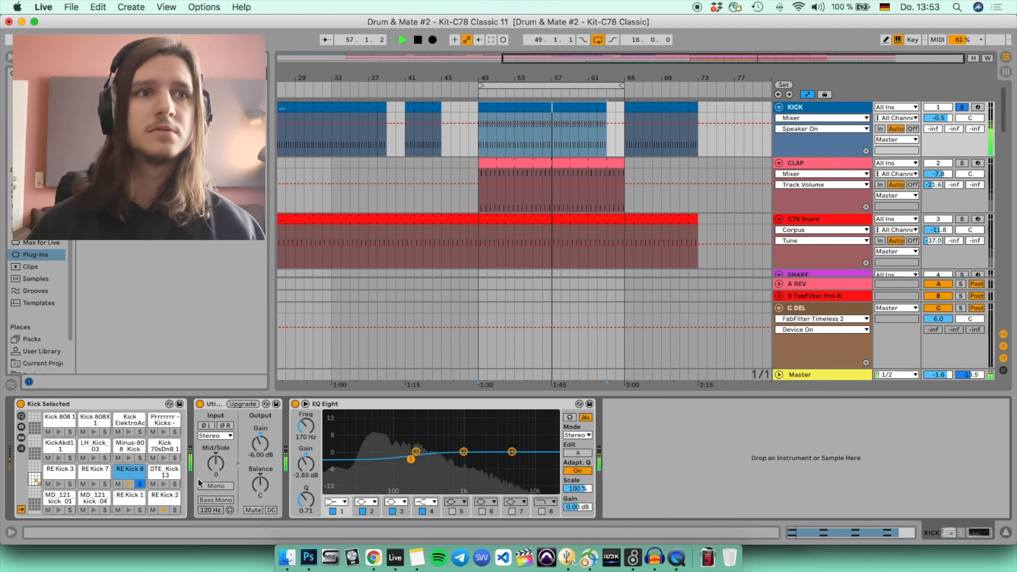
# Step: Solo the RE Kick 2 pad alongside RE Kick 8 and listen to both kick layers together
pyautogui.click(175, 510)
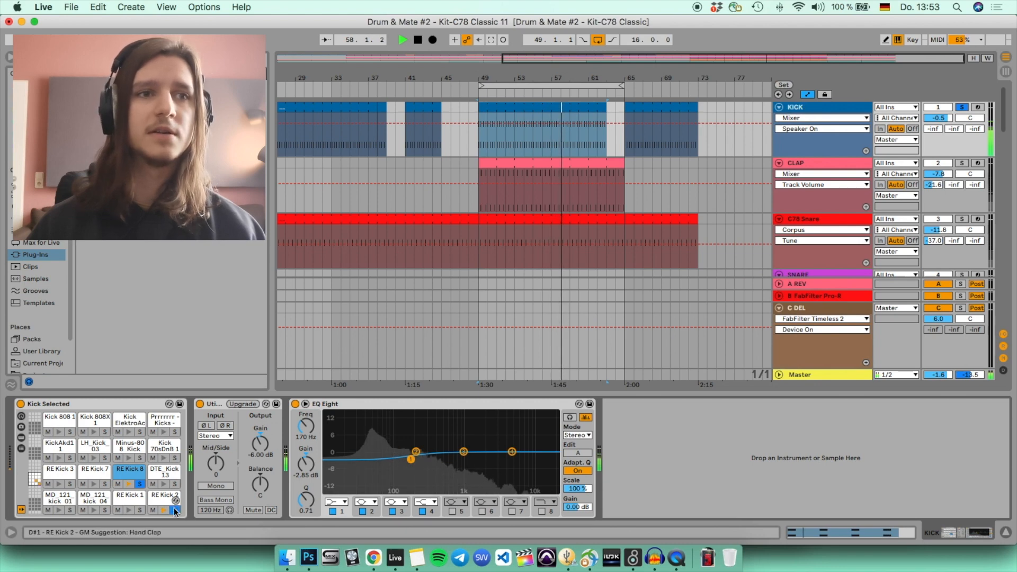
pyautogui.click(138, 484)
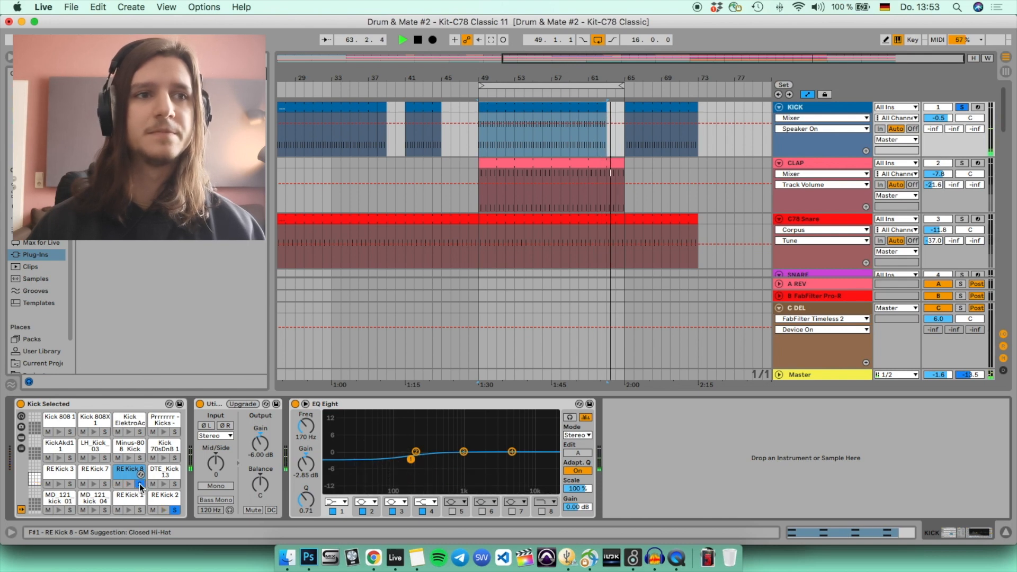
pyautogui.press('space')
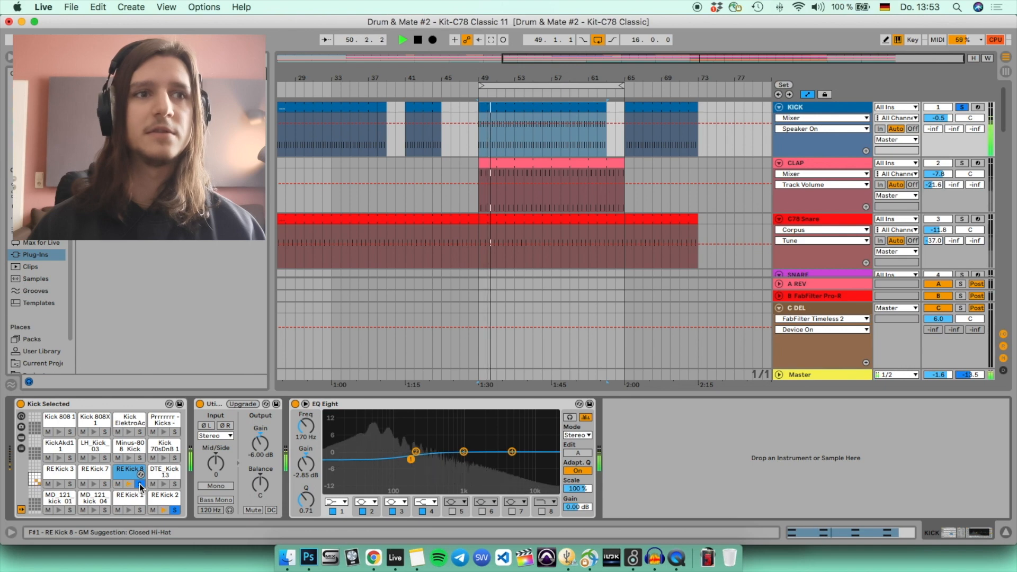
pyautogui.press('space')
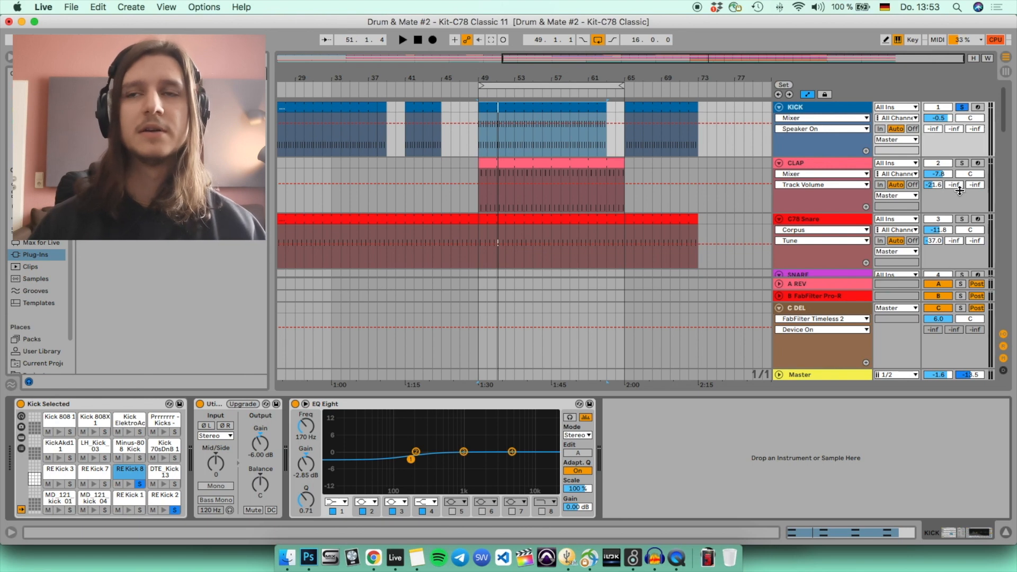
# Step: Hide the KICK devices, solo and play the LFO BASS track, and show its device chain
pyautogui.scroll(-4, 961, 186)
pyautogui.scroll(4, 962, 211)
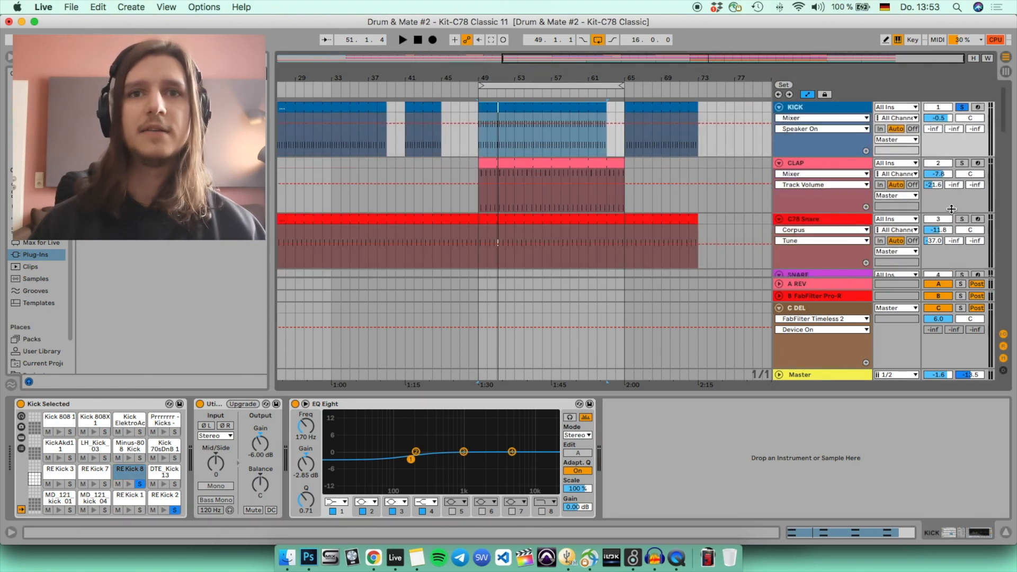
pyautogui.click(823, 398)
pyautogui.click(827, 395)
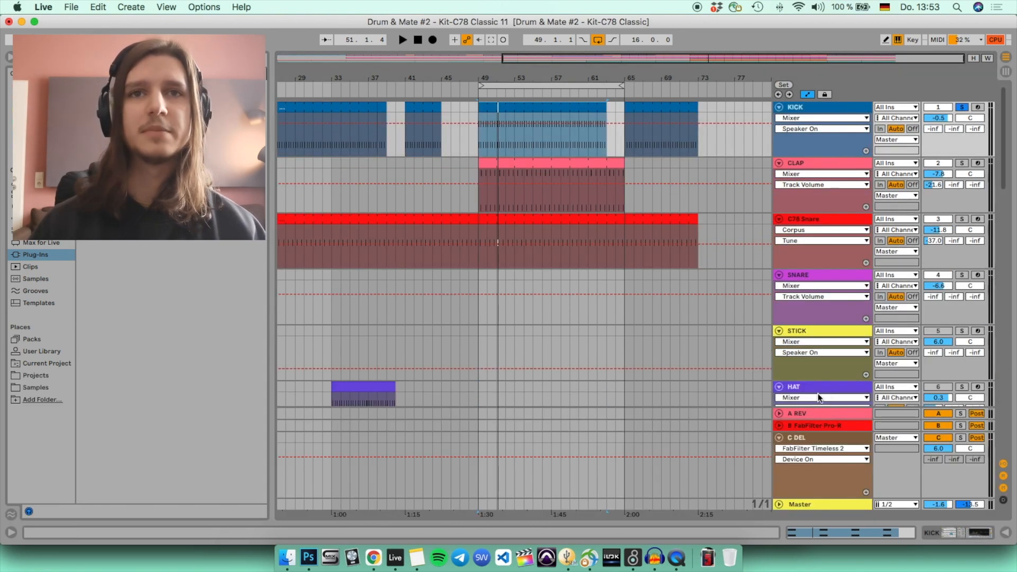
pyautogui.scroll(-4, 853, 361)
pyautogui.scroll(-5, 859, 370)
pyautogui.scroll(2, 869, 387)
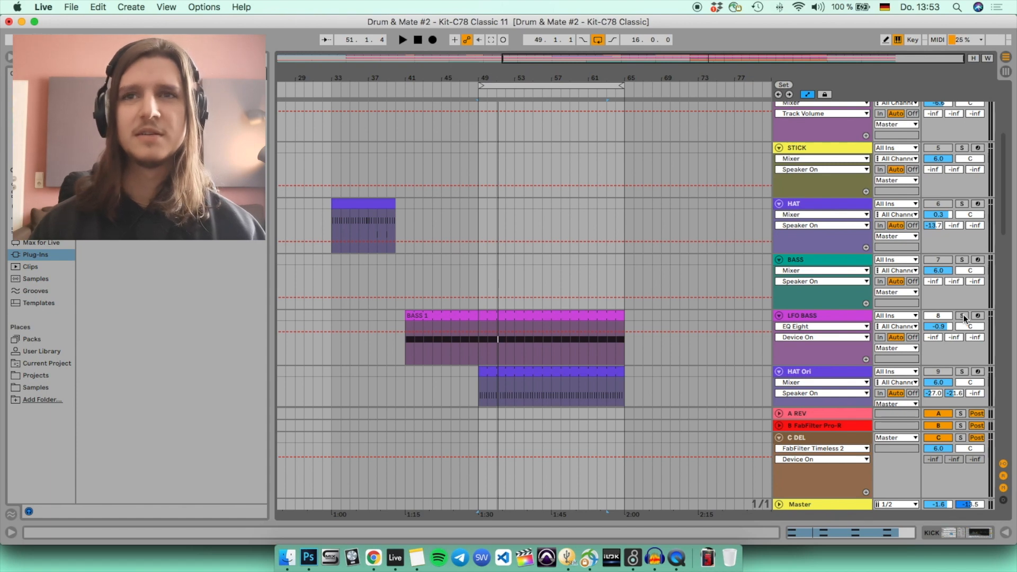
pyautogui.press('space')
pyautogui.doubleClick(851, 316)
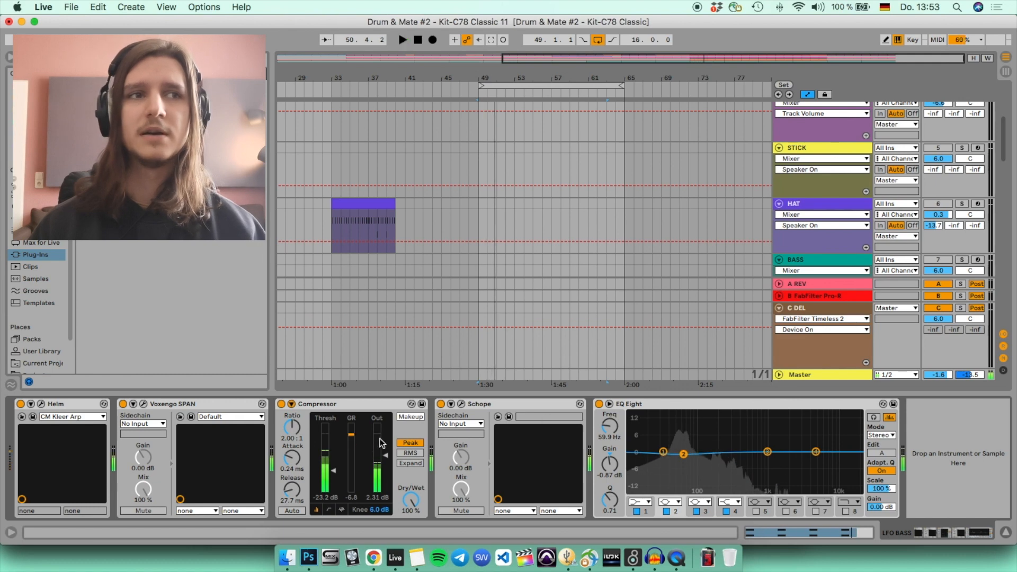
pyautogui.press('space')
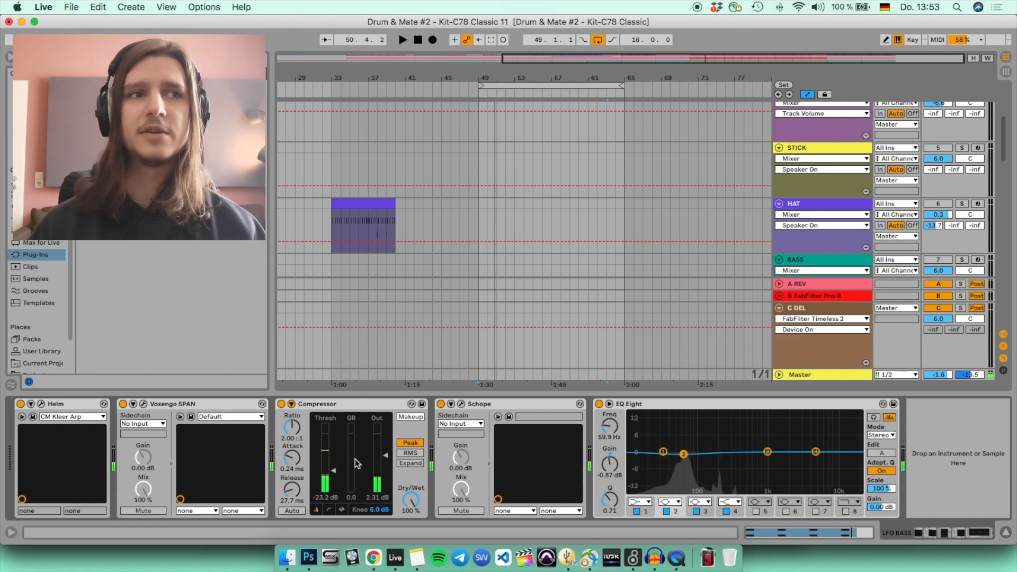
# Step: Open the Helm synth window of the LFO BASS track, move it aside, and listen to the bass
pyautogui.click(41, 405)
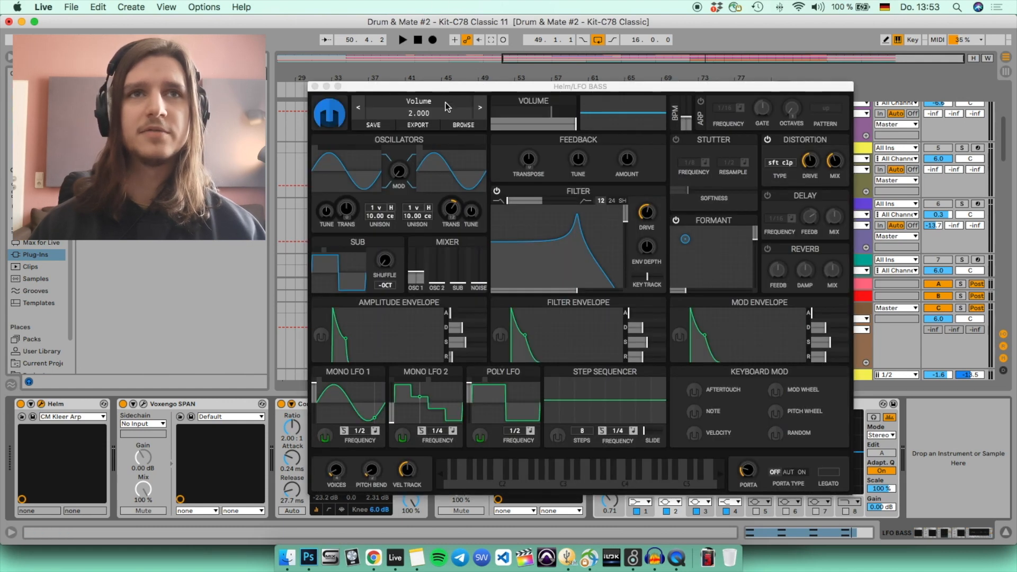
pyautogui.moveTo(441, 87); pyautogui.dragTo(414, 43)
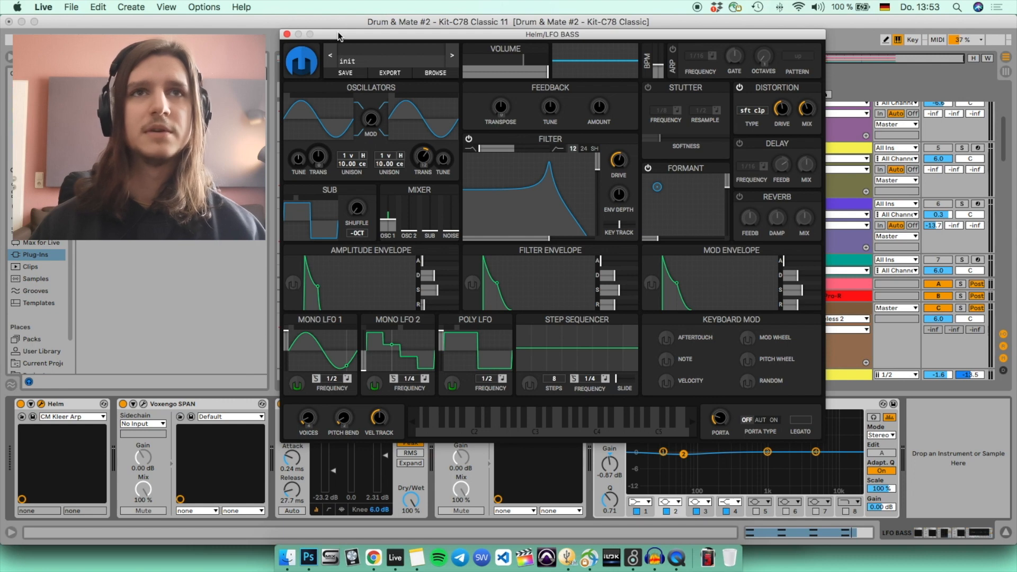
pyautogui.moveTo(339, 36); pyautogui.dragTo(241, 51)
pyautogui.press('space')
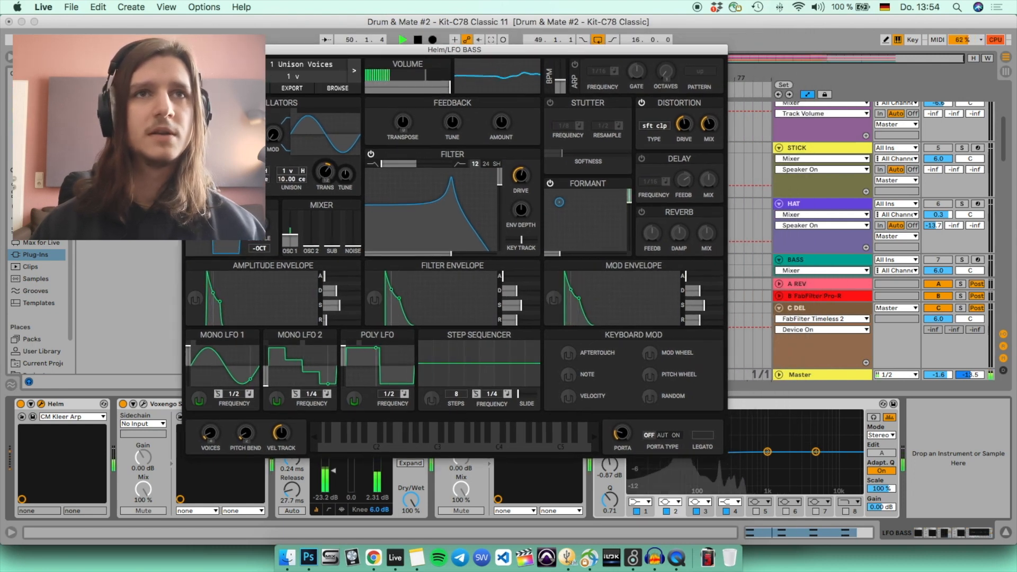
pyautogui.press('space')
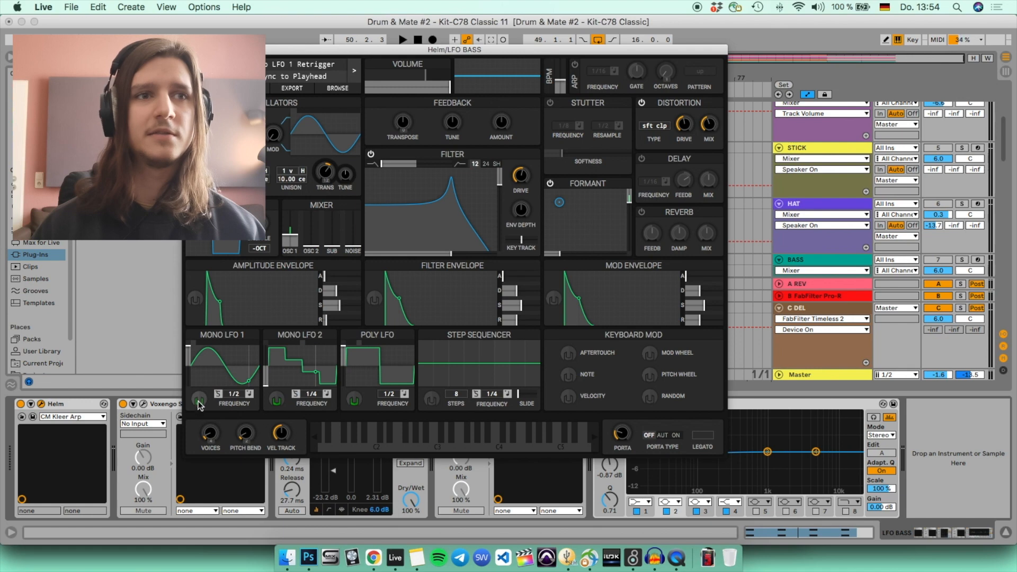
# Step: Select Mono LFO 1 as modulation source in Helm and examine its effect on the Osc 1 volume during playback
pyautogui.moveTo(200, 406); pyautogui.dragTo(290, 234)
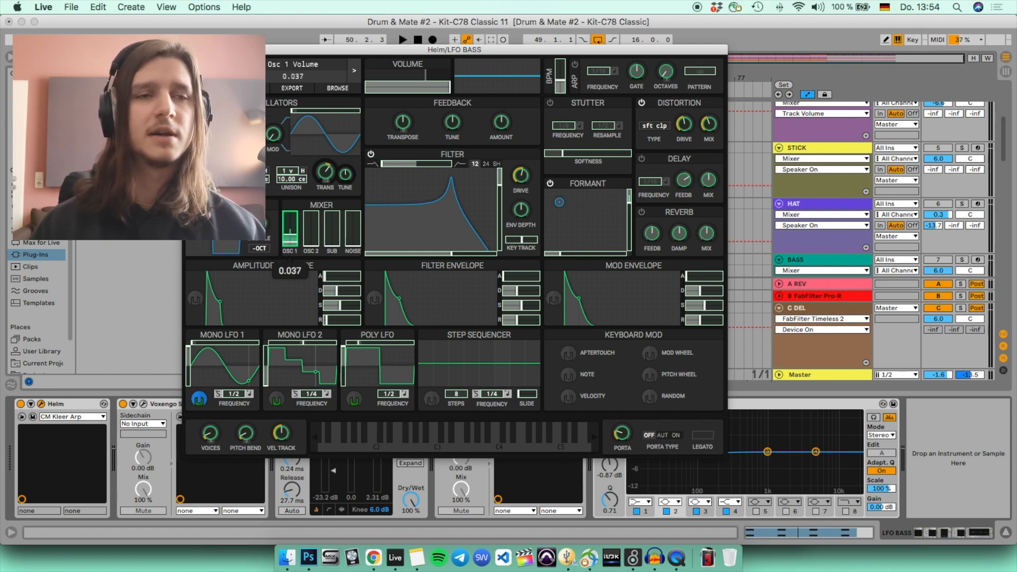
pyautogui.press('space')
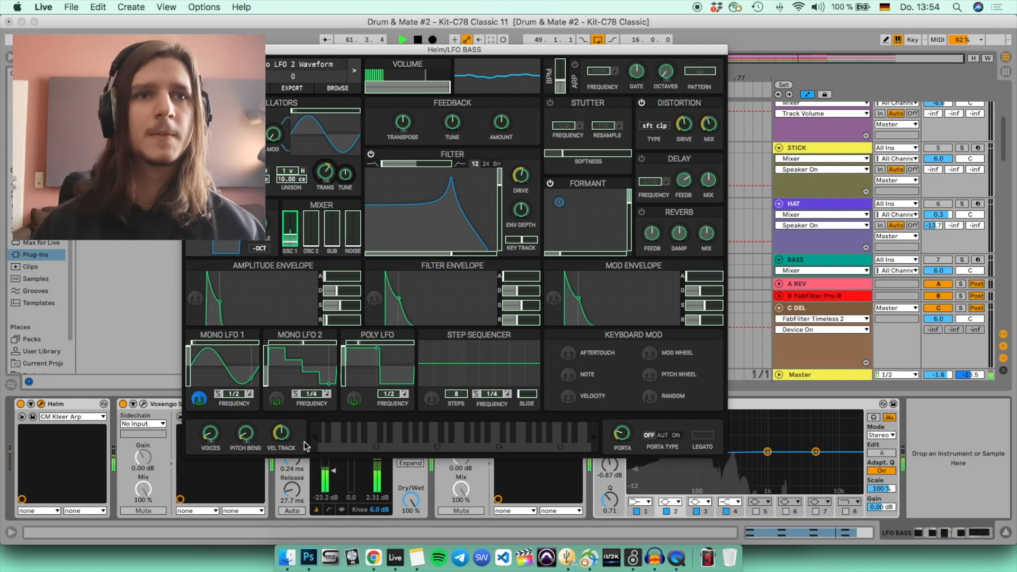
pyautogui.press('space')
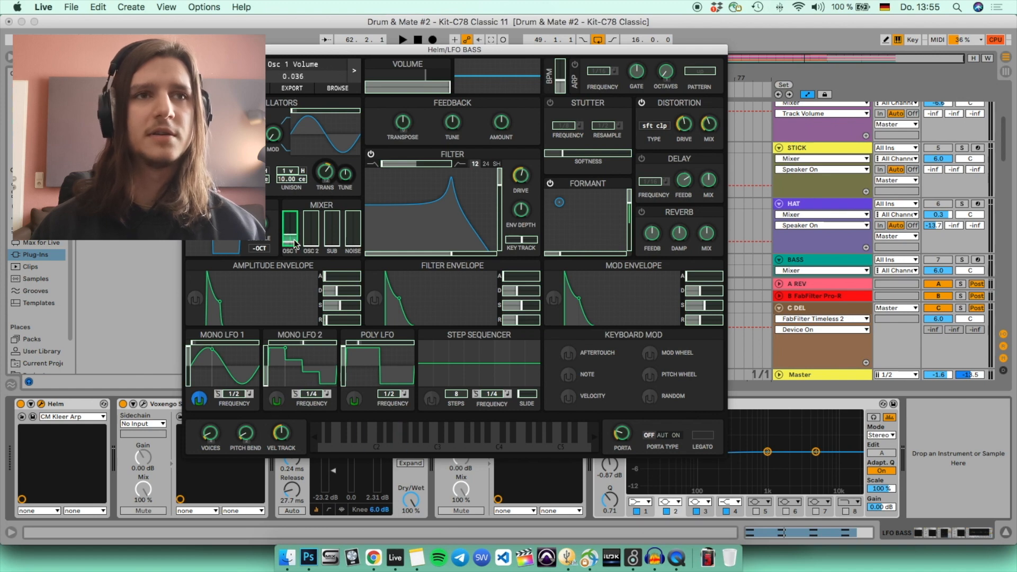
# Step: Select Mono LFO 2 as modulation source in Helm and examine its effect on the formant section during playback
pyautogui.press('space')
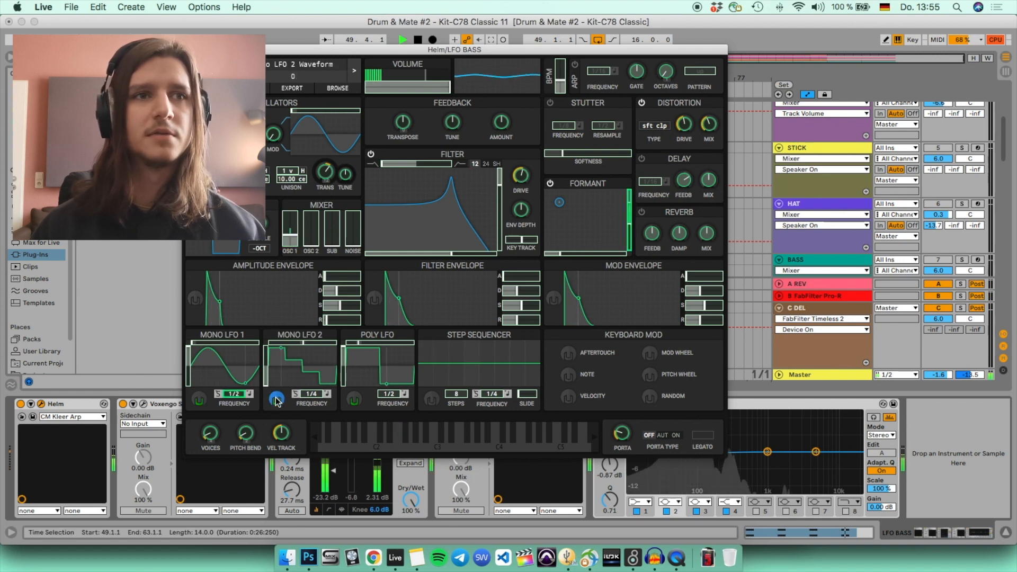
pyautogui.press('space')
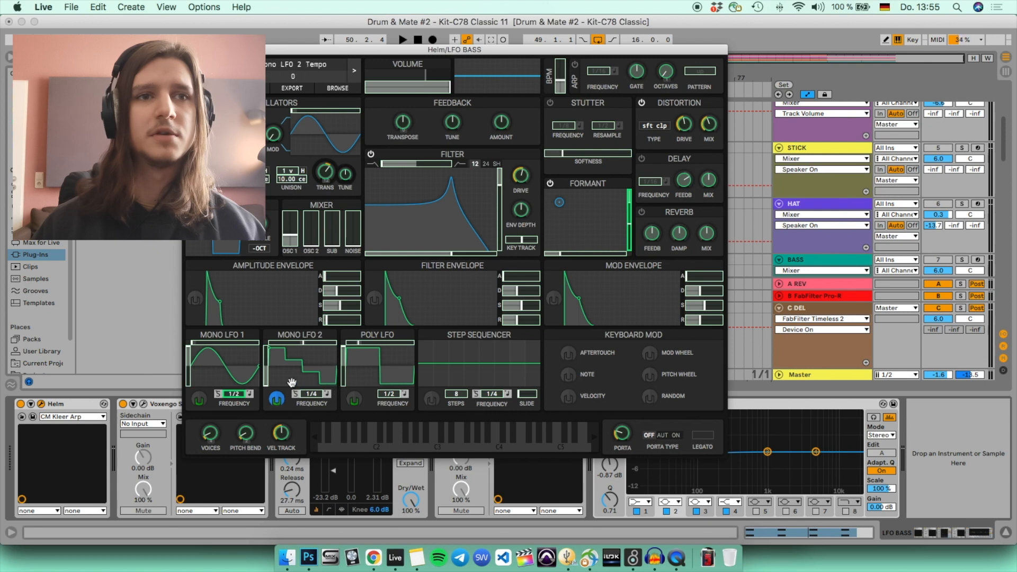
pyautogui.press('space')
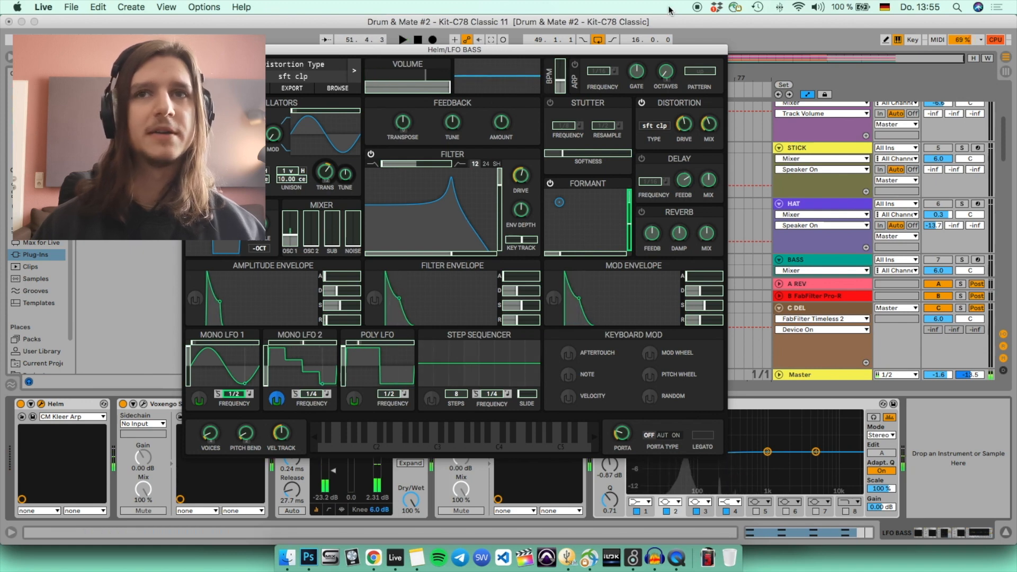
# Step: Close the Helm window, view the notes of the BASS 1 clip, and return to the LFO BASS device chain
pyautogui.click(748, 43)
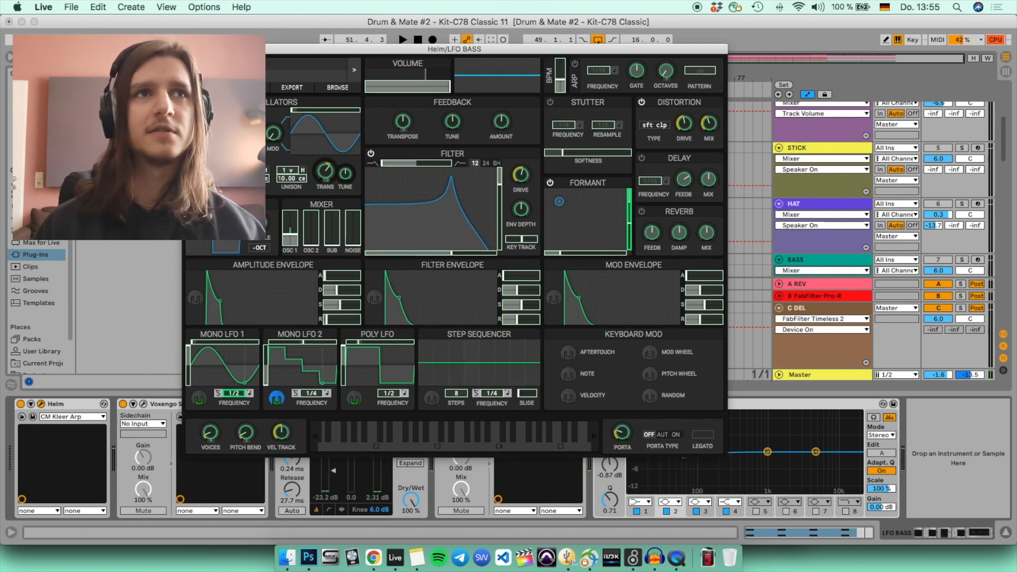
pyautogui.click(190, 49)
pyautogui.scroll(5, 613, 227)
pyautogui.scroll(-6, 557, 209)
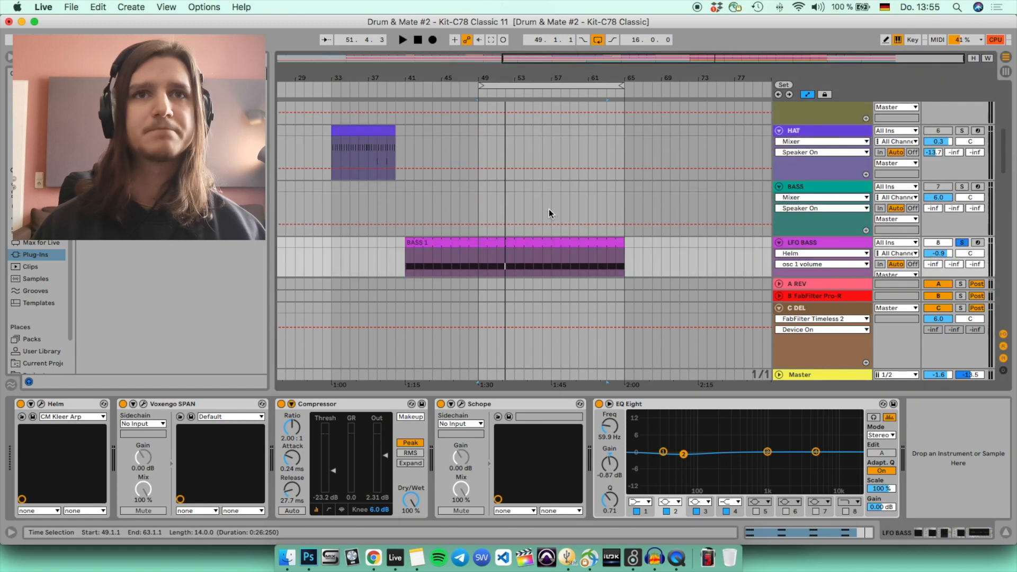
pyautogui.doubleClick(511, 144)
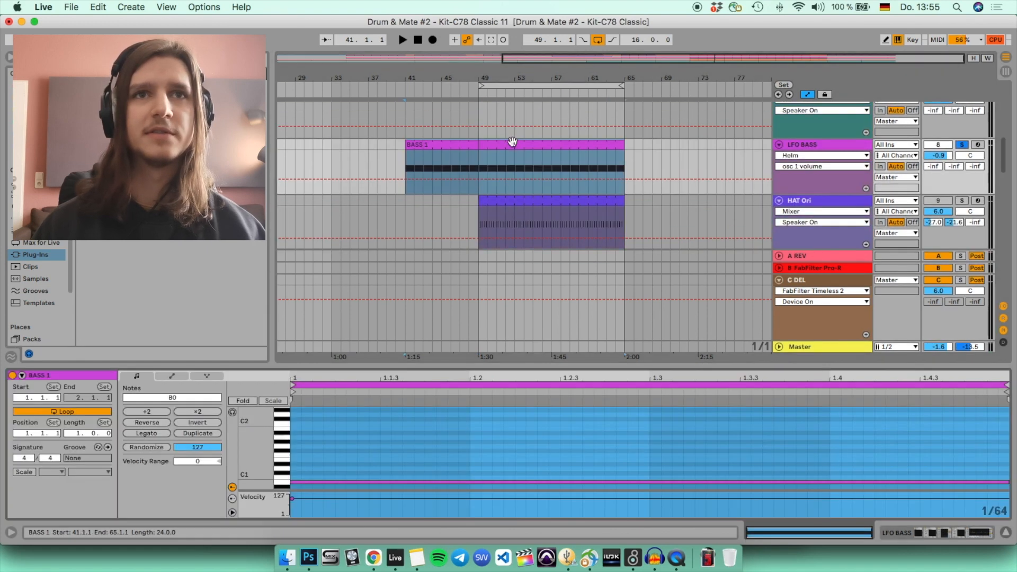
pyautogui.click(797, 151)
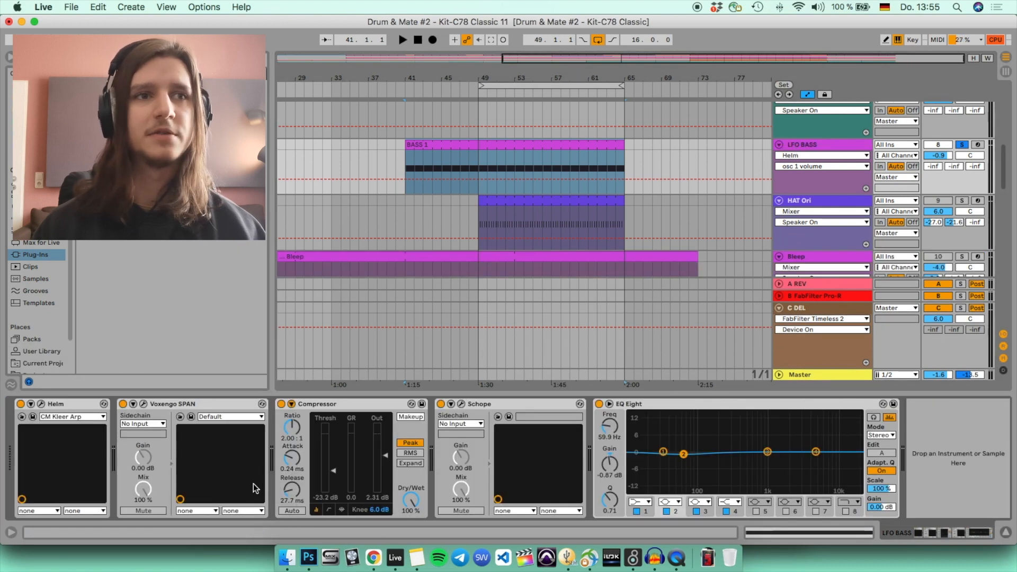
# Step: Open the Voxengo SPAN analyzer window on the LFO BASS track, view it, and close it again
pyautogui.click(213, 405)
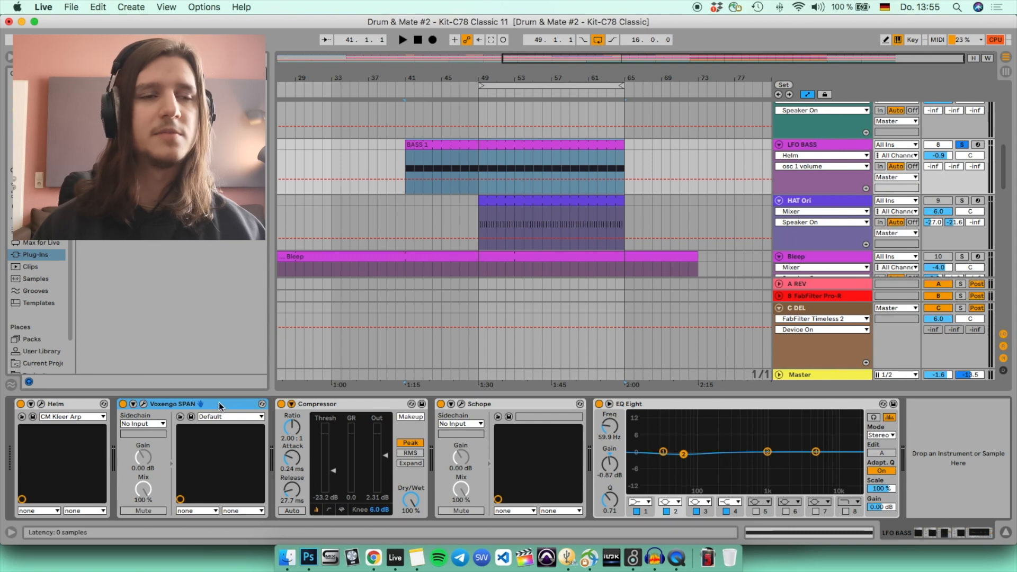
pyautogui.click(143, 405)
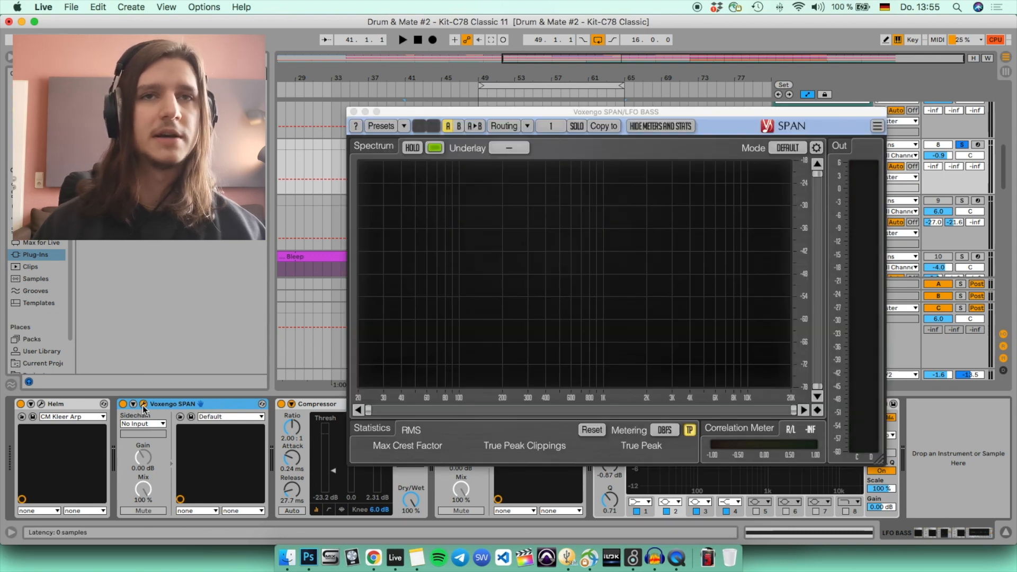
pyautogui.click(353, 112)
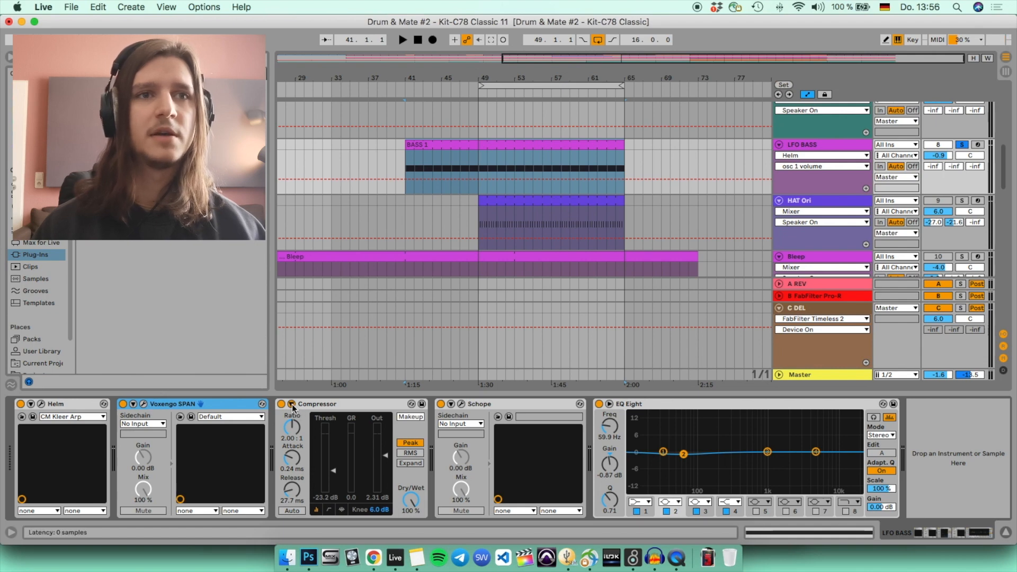
# Step: Expand the LFO BASS Compressor's sidechain section to view its KICK input routing, and collapse it again
pyautogui.click(318, 405)
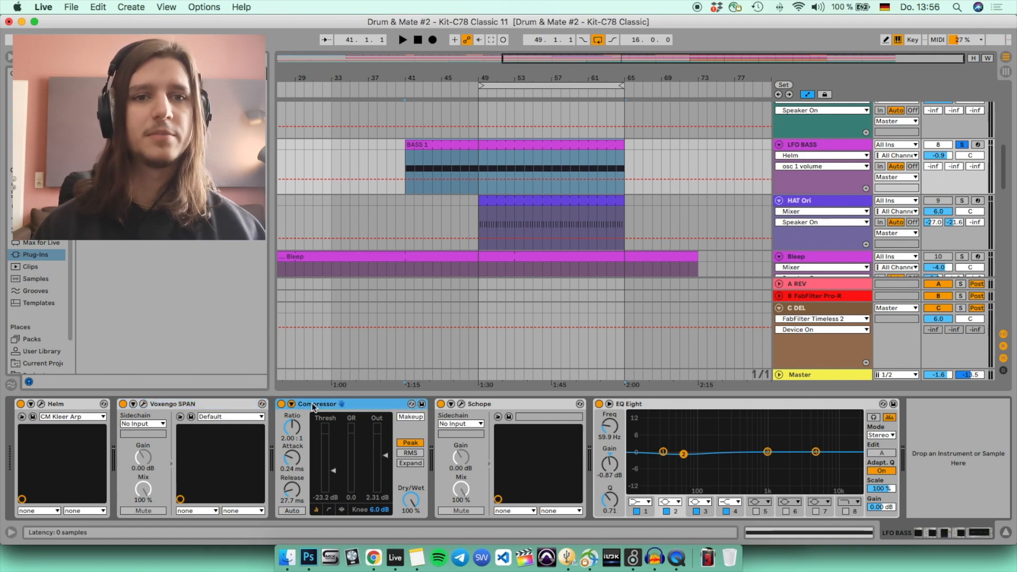
pyautogui.click(291, 405)
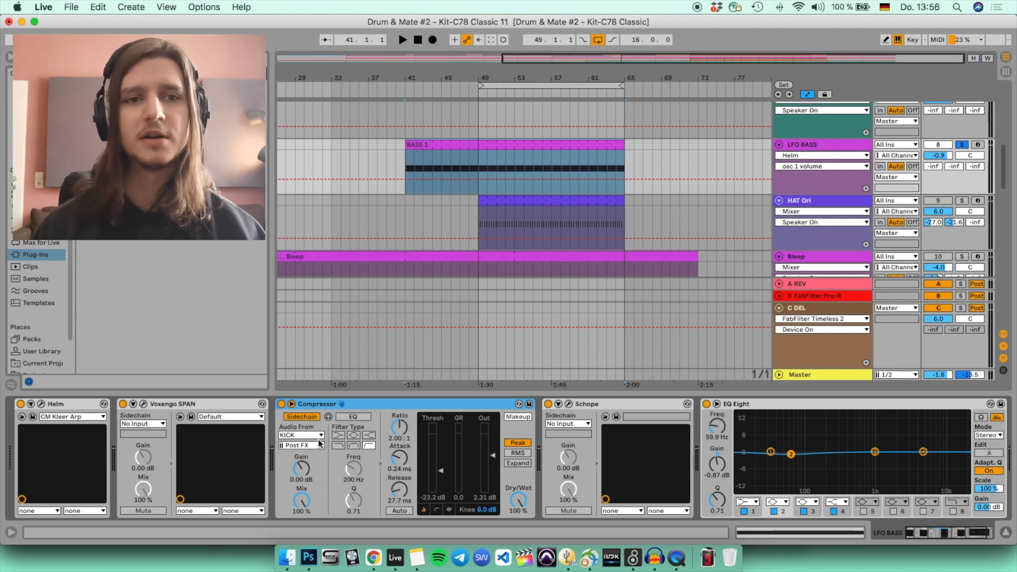
pyautogui.click(292, 405)
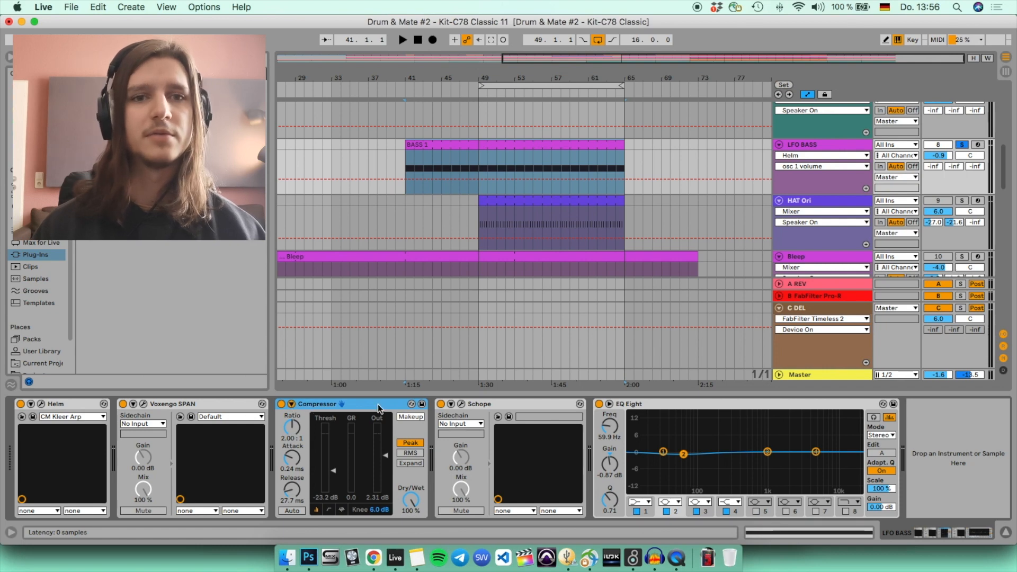
# Step: Open the Schope oscilloscope on LFO BASS, examine the bass waveform during playback, close the window, and stop playback
pyautogui.click(461, 405)
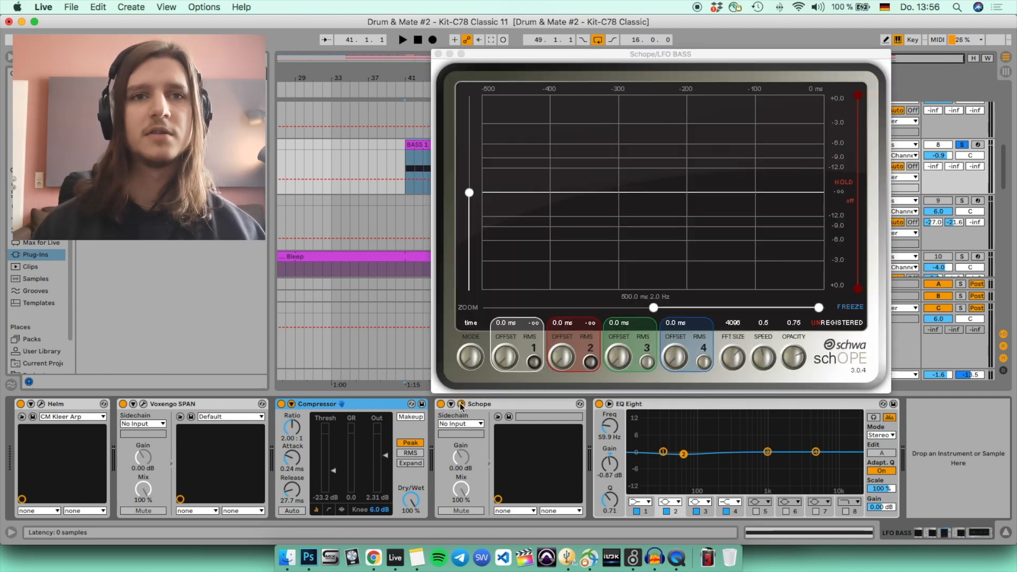
pyautogui.press('space')
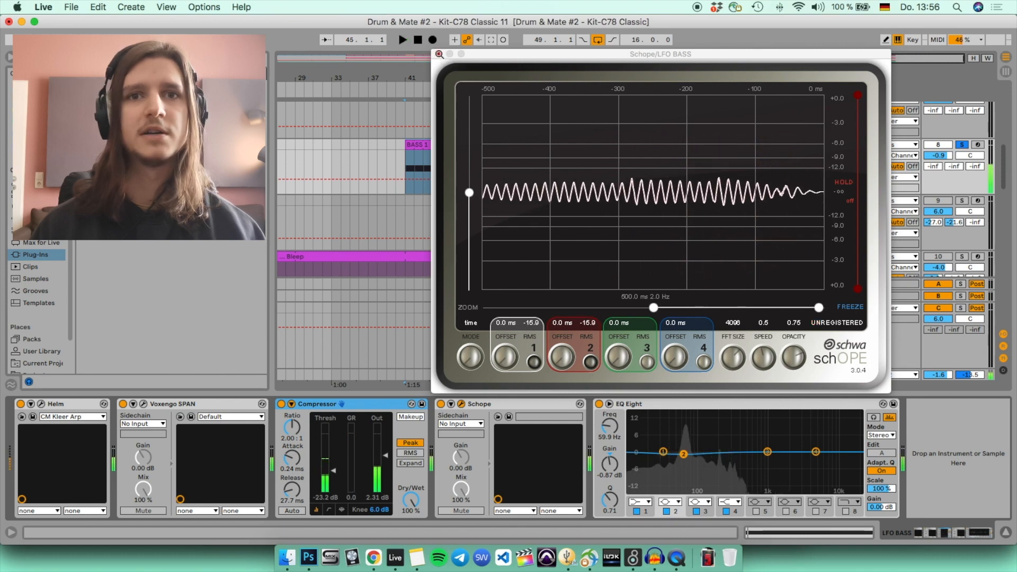
pyautogui.click(439, 54)
pyautogui.press('space')
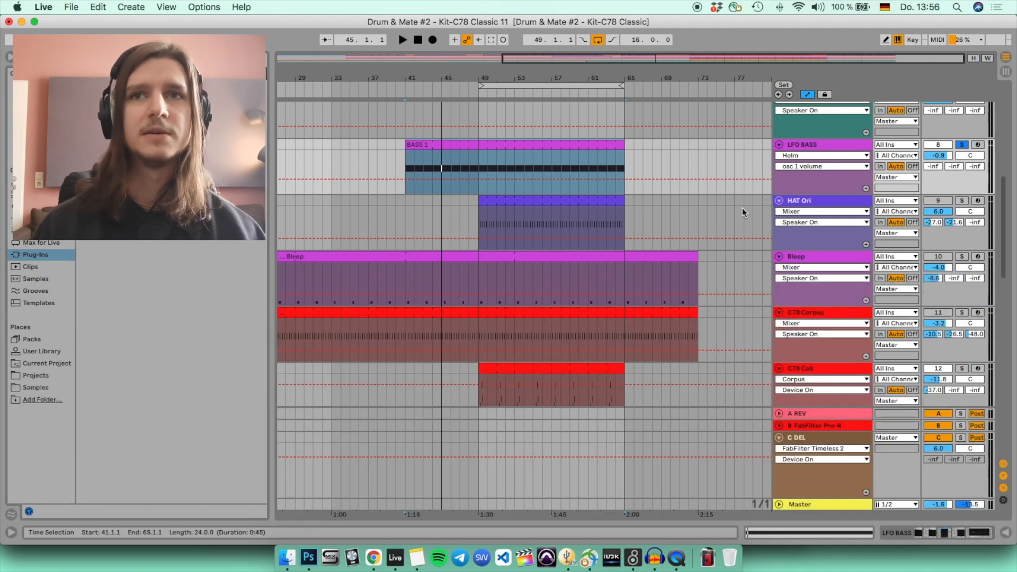
# Step: Solo the KICK track and listen to it from bar 49
pyautogui.scroll(10, 729, 196)
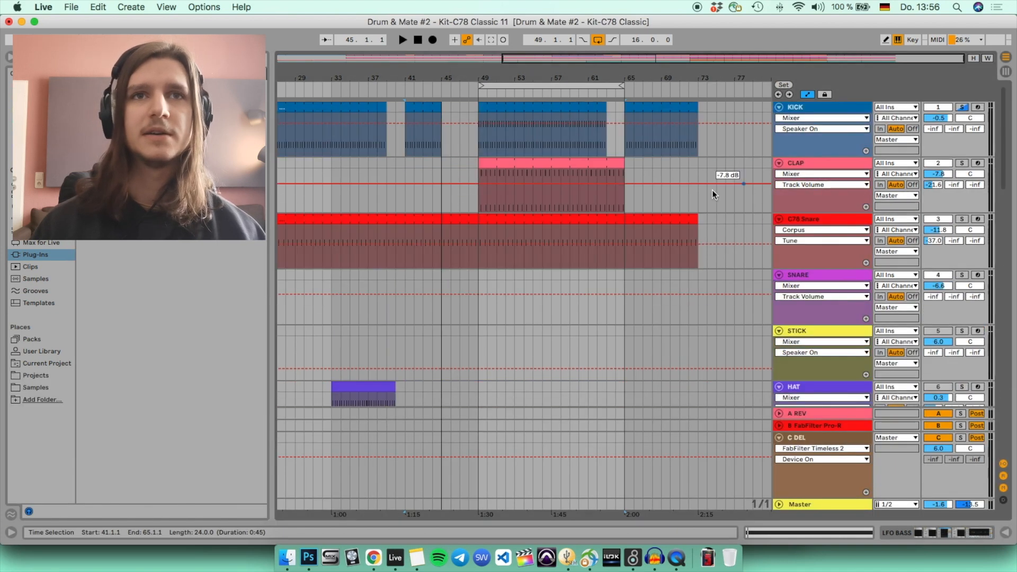
pyautogui.click(480, 196)
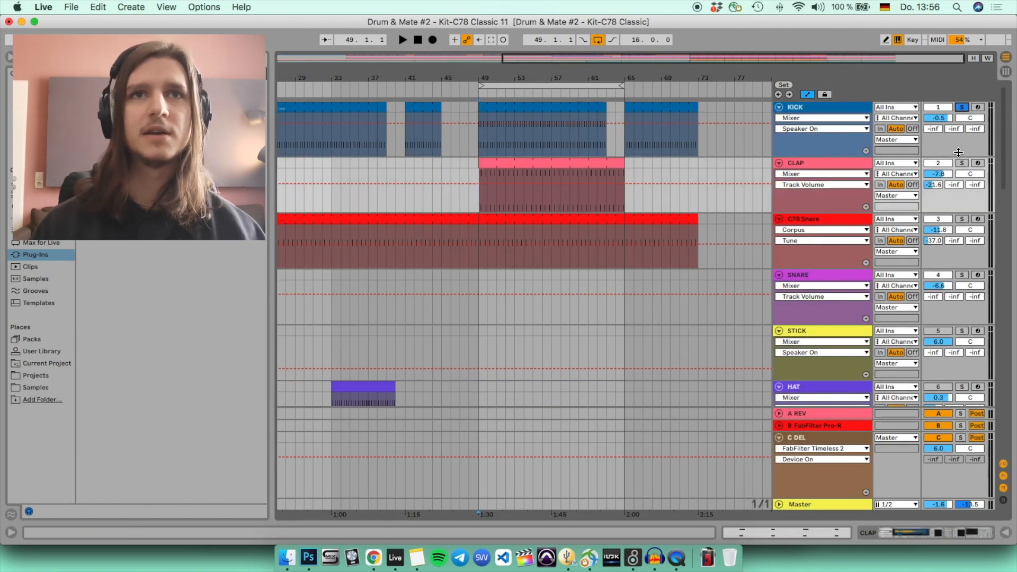
pyautogui.press('space')
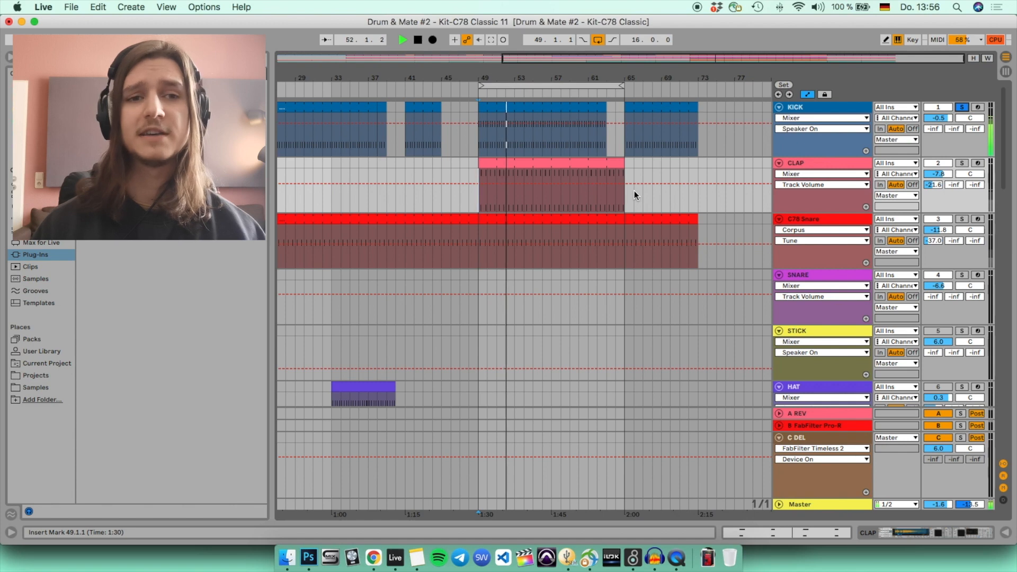
pyautogui.press('space')
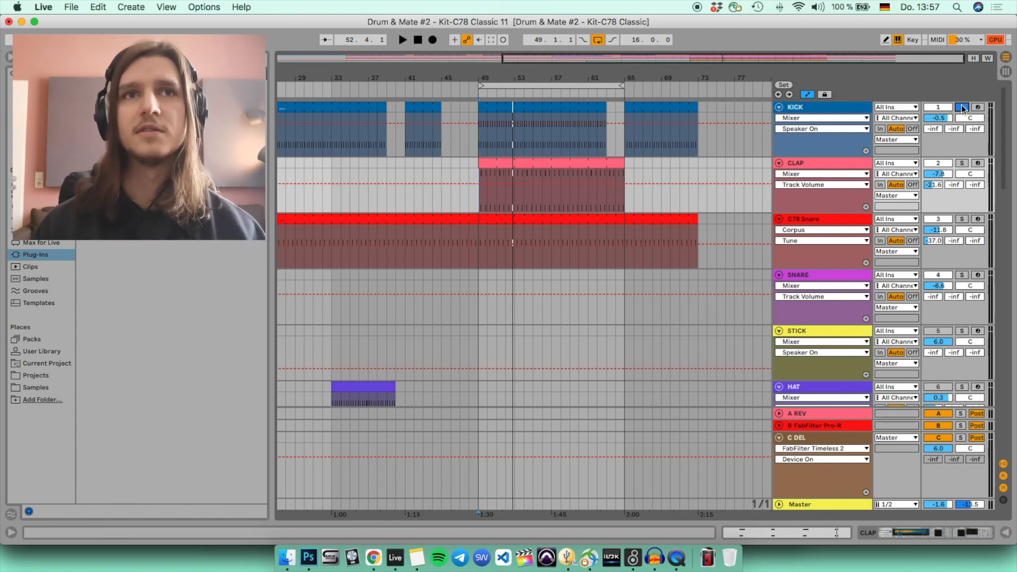
# Step: Solo the CLAP track together with KICK, play both from bar 49, and show the CLAP device chain
pyautogui.click(962, 163)
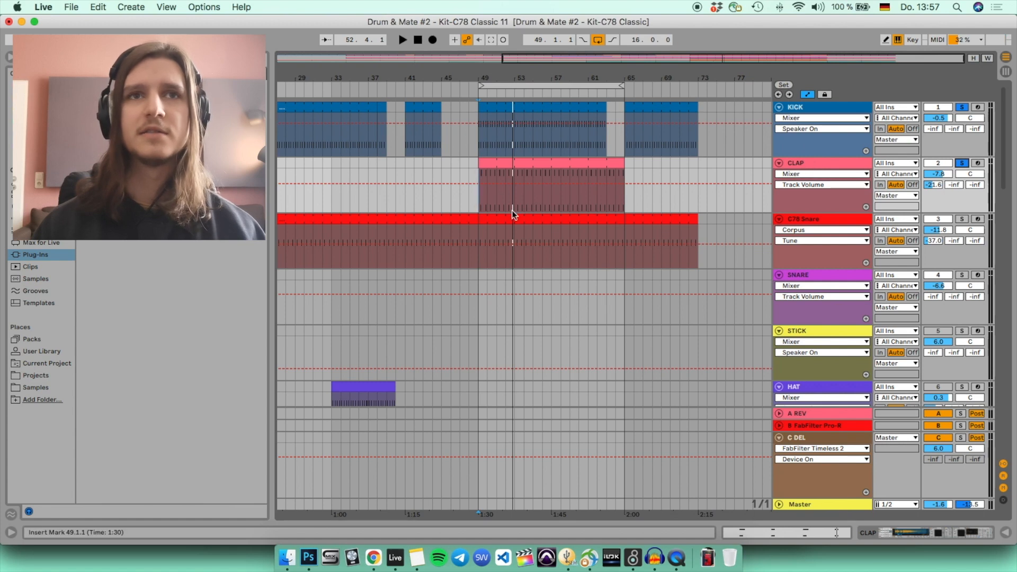
pyautogui.press('space')
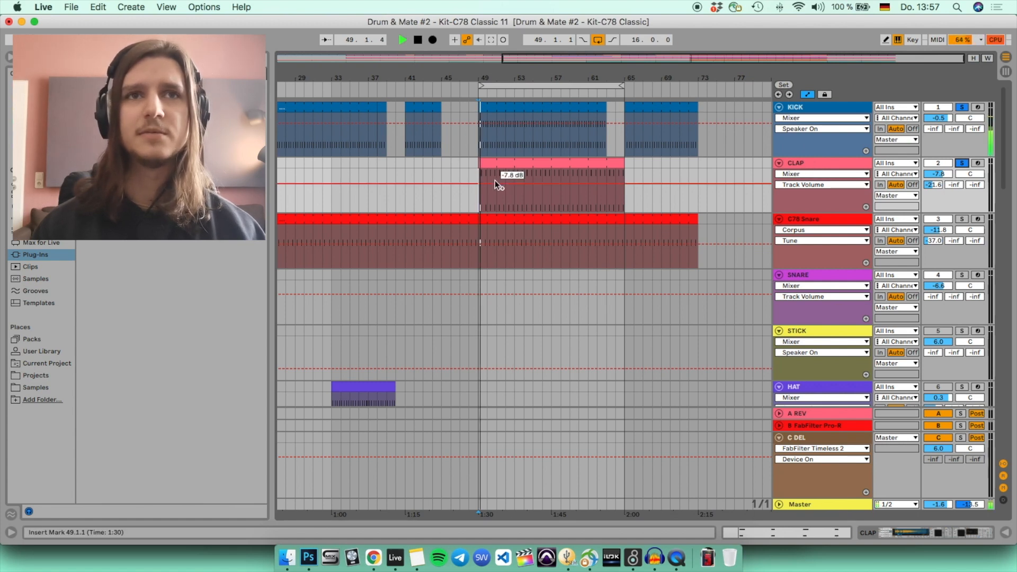
pyautogui.doubleClick(831, 166)
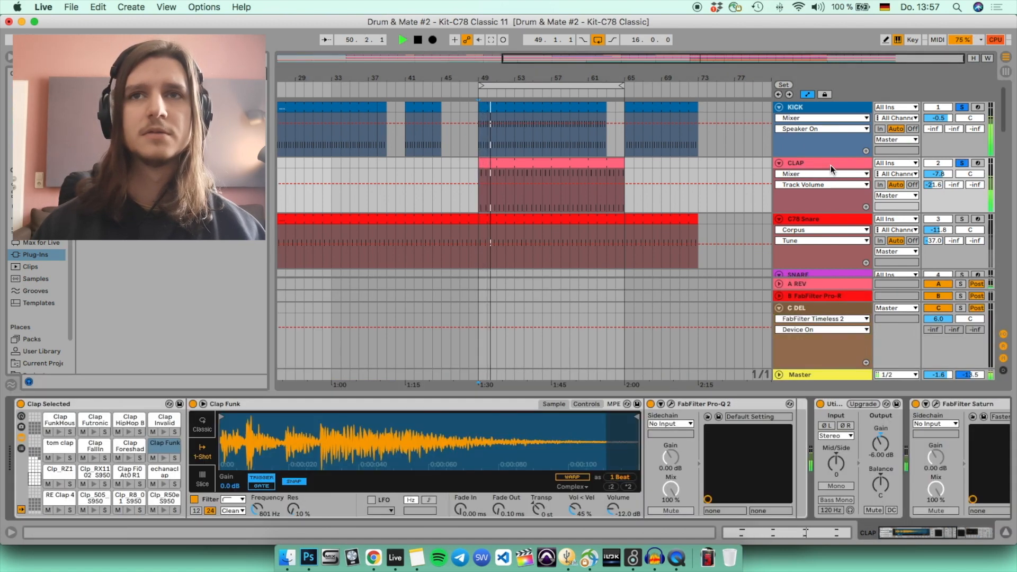
pyautogui.press('space')
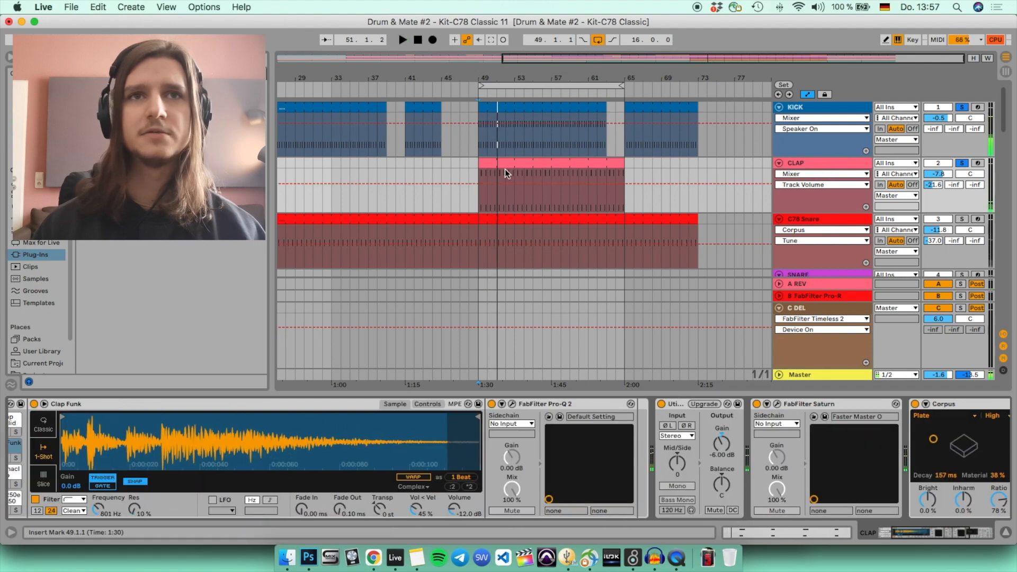
# Step: View the note pattern of the CLAP clip, return to the track's devices, and play the loop briefly
pyautogui.doubleClick(504, 169)
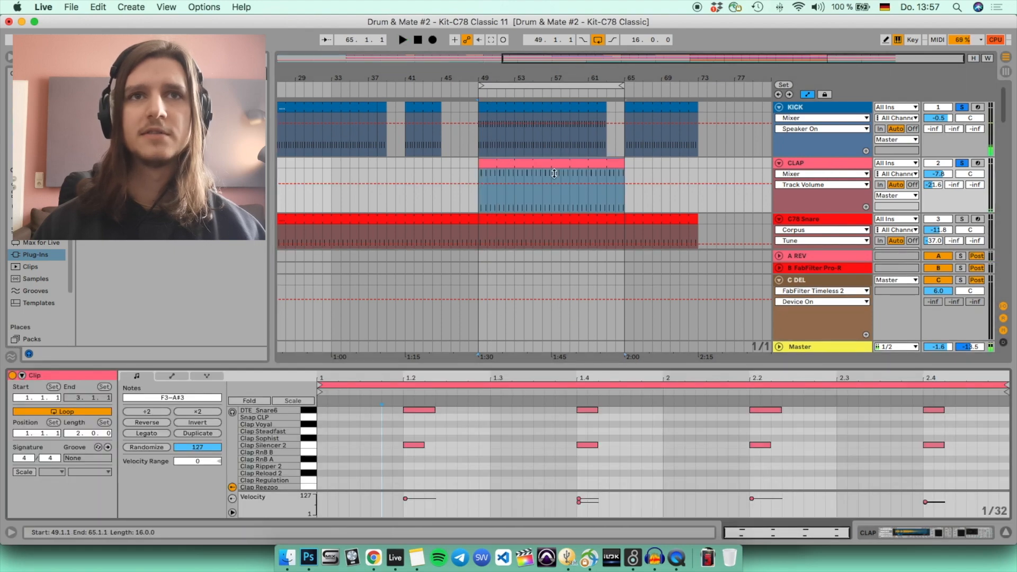
pyautogui.click(812, 162)
pyautogui.press('space')
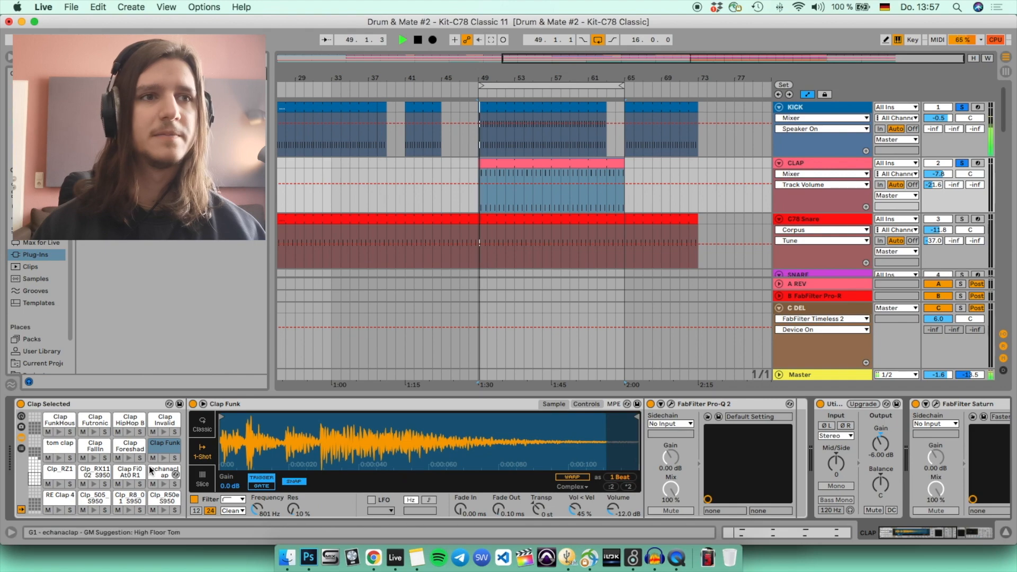
pyautogui.press('space')
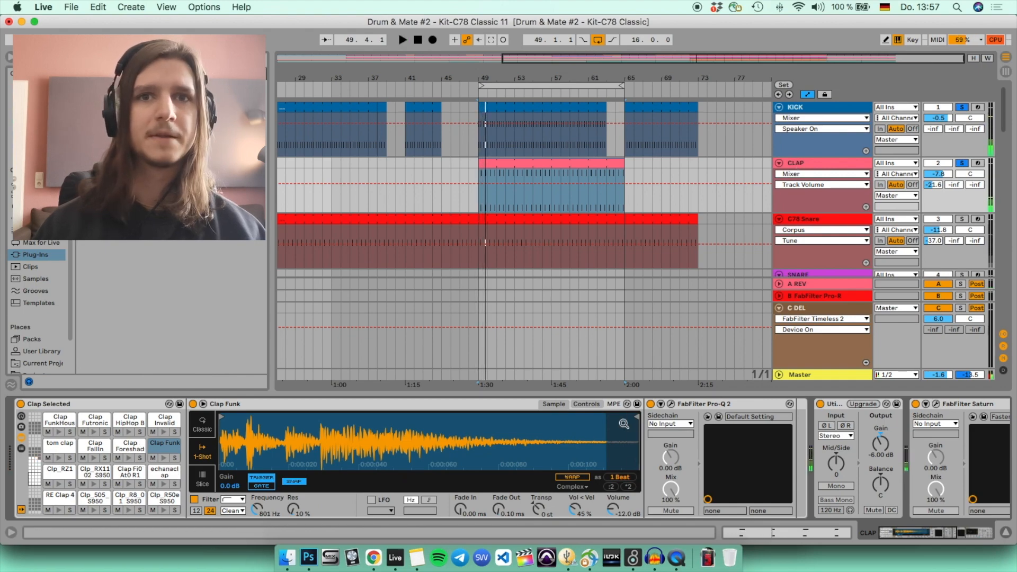
# Step: Turn off the FabFilter Saturn and Corpus effects on the CLAP track and return to its drum rack
pyautogui.hscroll(3, 763, 415)
pyautogui.click(763, 406)
pyautogui.hscroll(6, 763, 415)
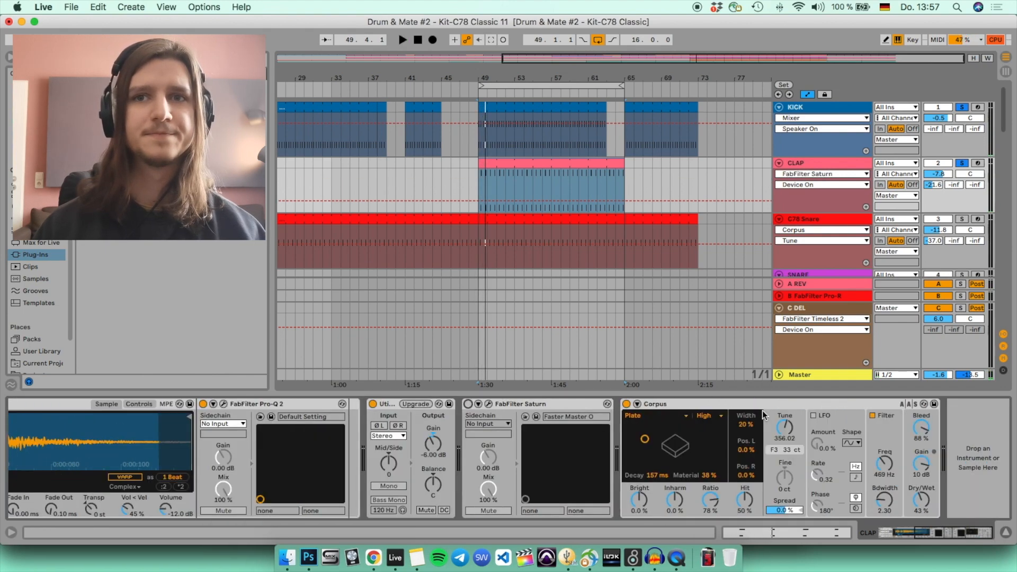
pyautogui.click(627, 404)
pyautogui.hscroll(-10, 627, 424)
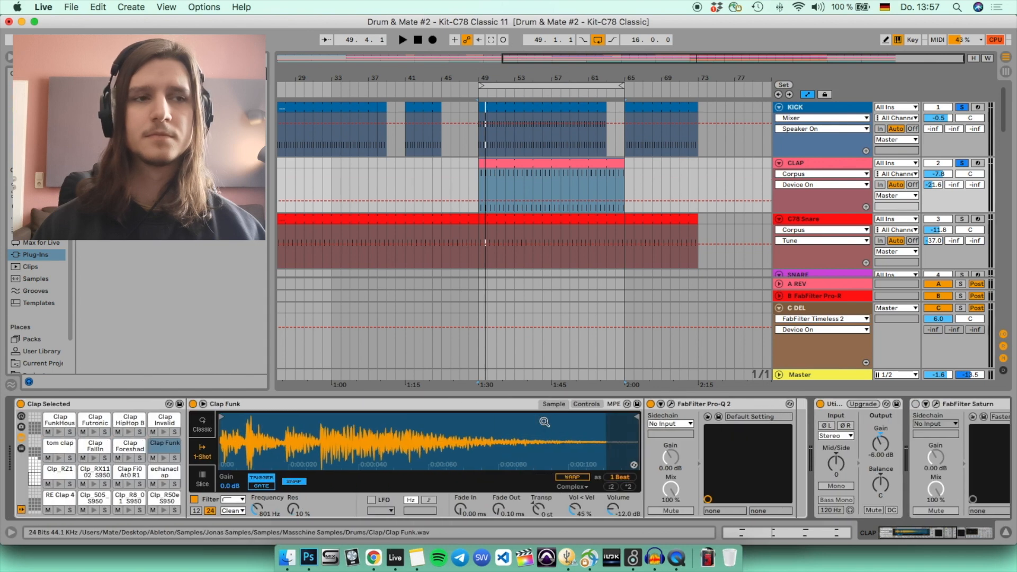
# Step: Play the loop with the DTE_Snare6 pad soloed in the CLAP drum rack, stop playback, and unsolo the pad
pyautogui.press('space')
pyautogui.scroll(-3, 106, 466)
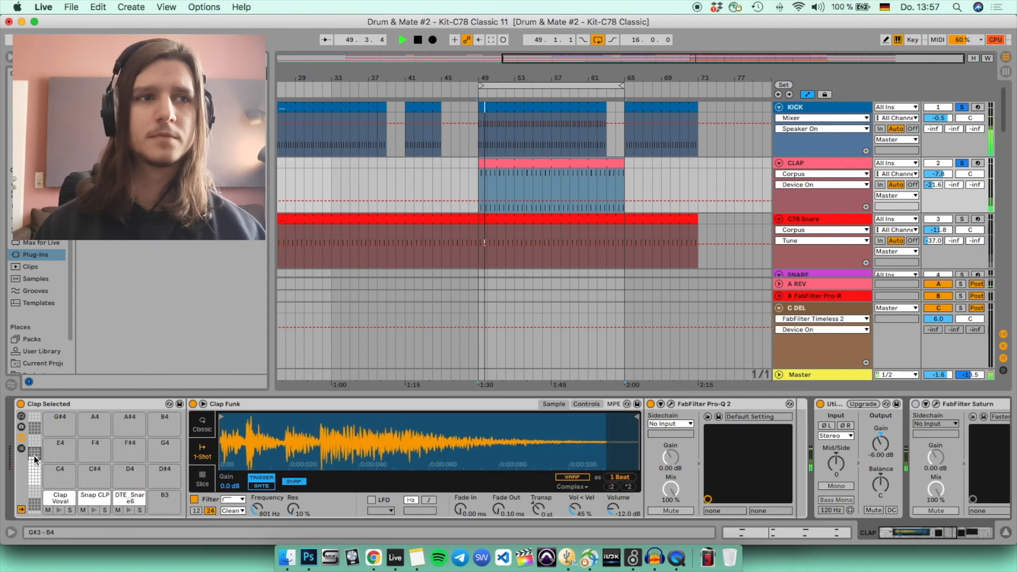
pyautogui.click(141, 511)
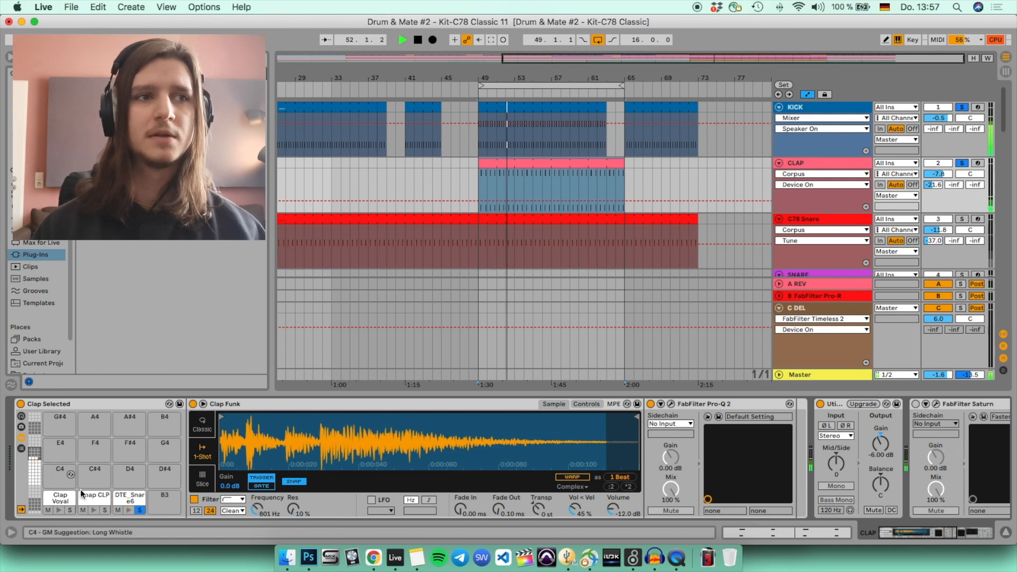
pyautogui.press('space')
pyautogui.click(140, 510)
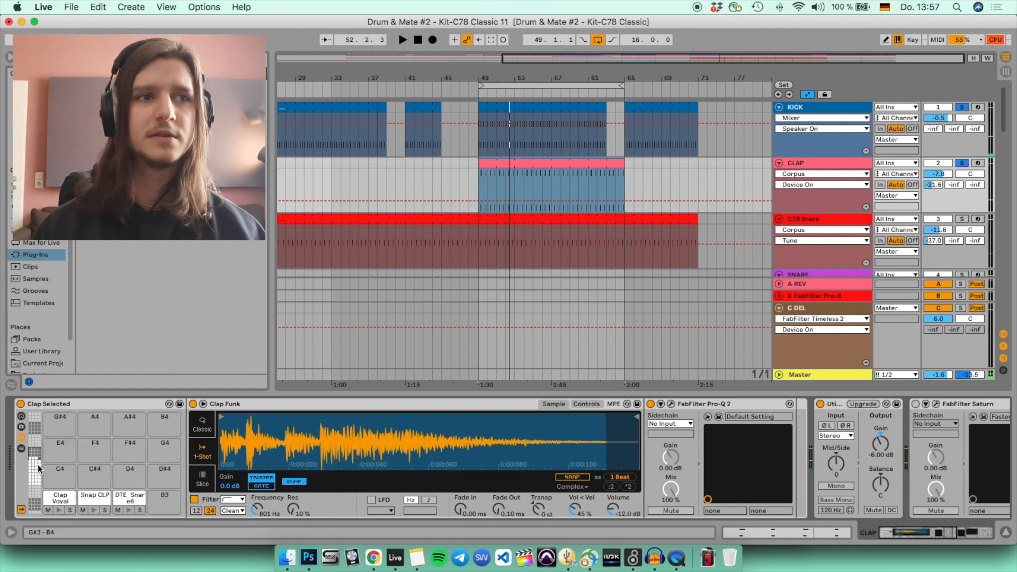
# Step: Show the drum rack pads containing Clap Silencer 2 and listen to that clap during playback
pyautogui.click(38, 469)
pyautogui.press('space')
pyautogui.press('space')
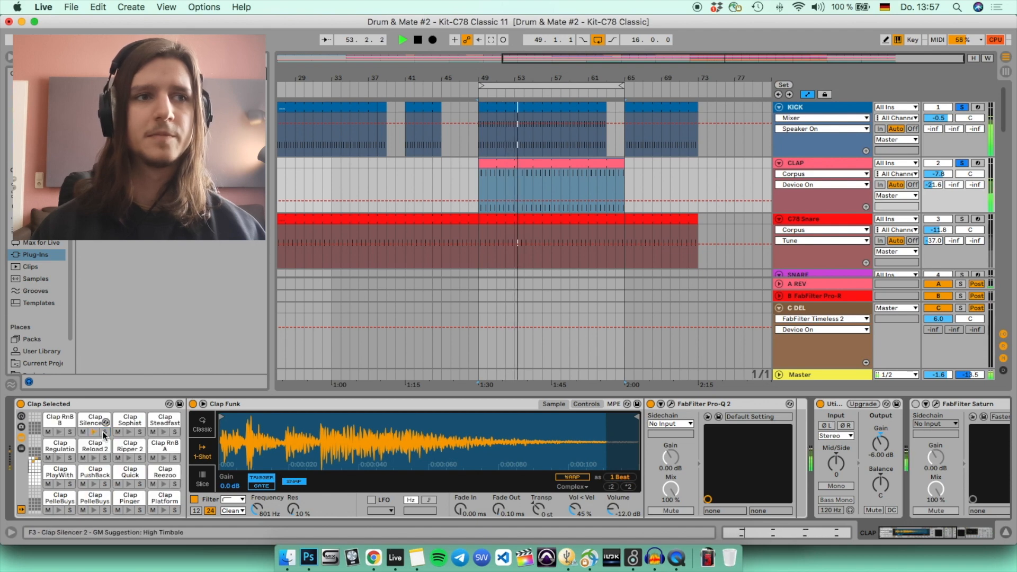
pyautogui.press('space')
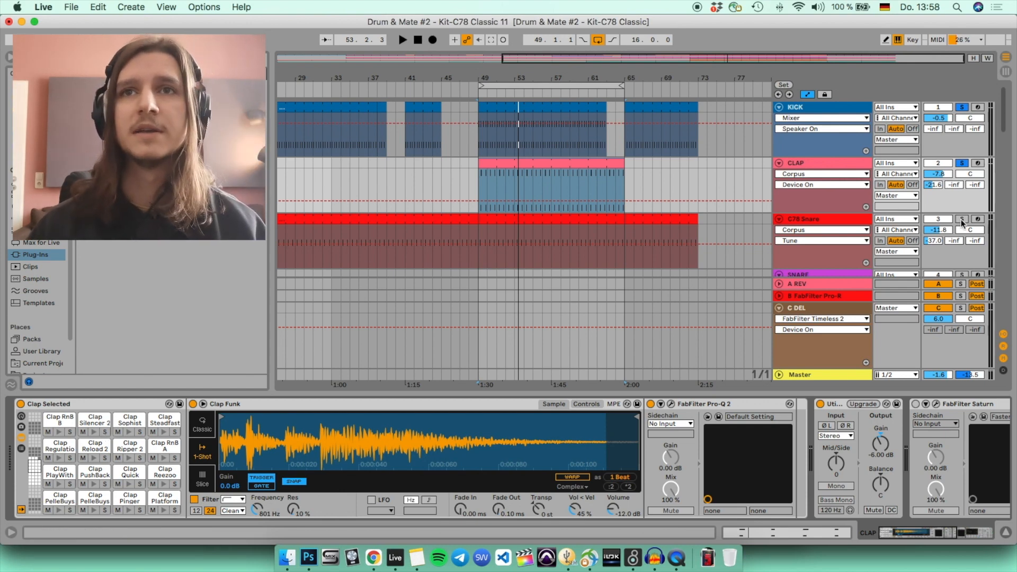
# Step: Turn FabFilter Saturn back on in the CLAP chain, open its plug-in window, and move it clear of the devices
pyautogui.hscroll(6, 667, 472)
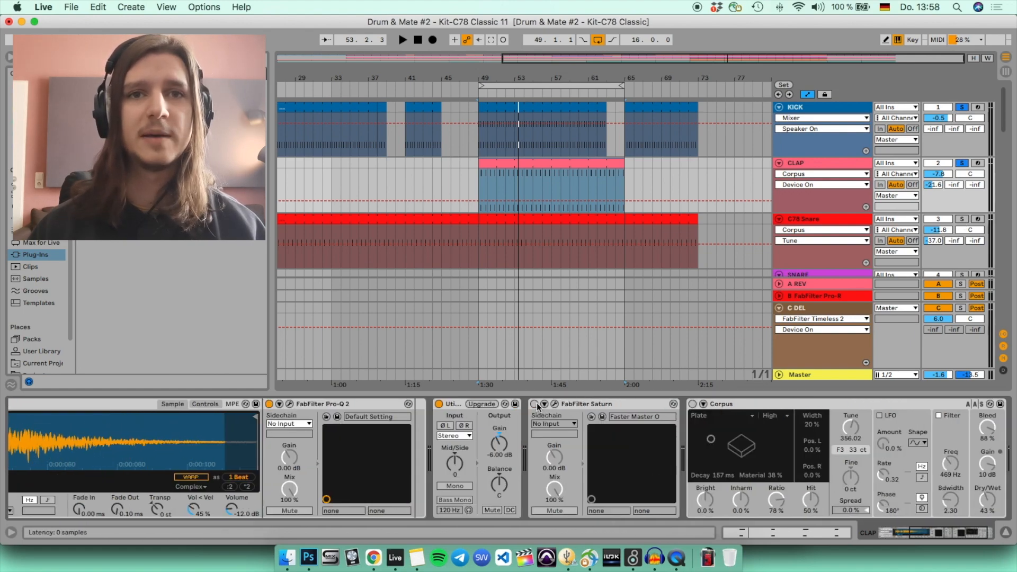
pyautogui.hscroll(2, 538, 407)
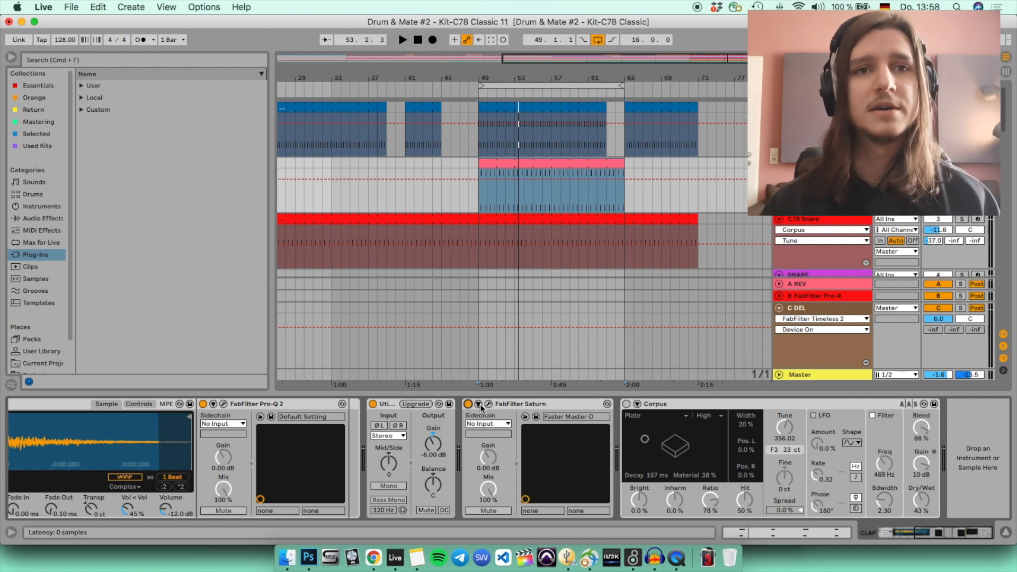
pyautogui.click(468, 404)
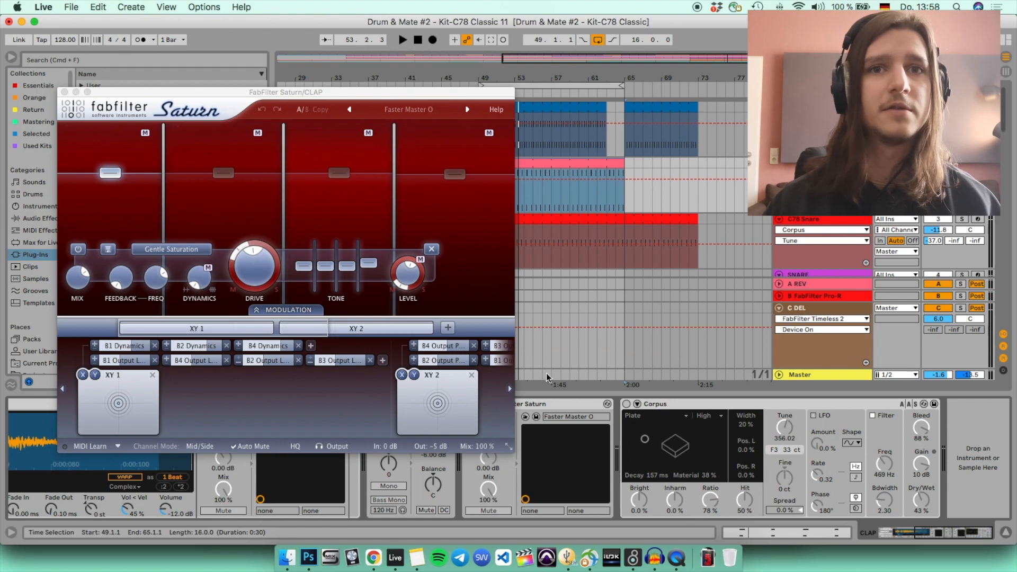
pyautogui.moveTo(272, 88); pyautogui.dragTo(227, 30)
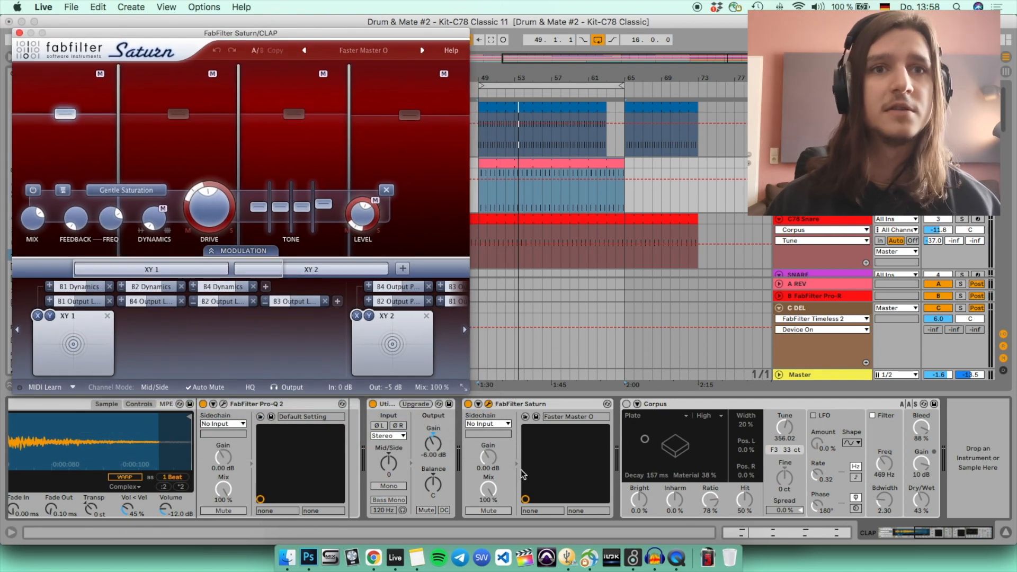
# Step: Play the loop and compare the clap with FabFilter Saturn bypassed and active, leaving Saturn on
pyautogui.press('space')
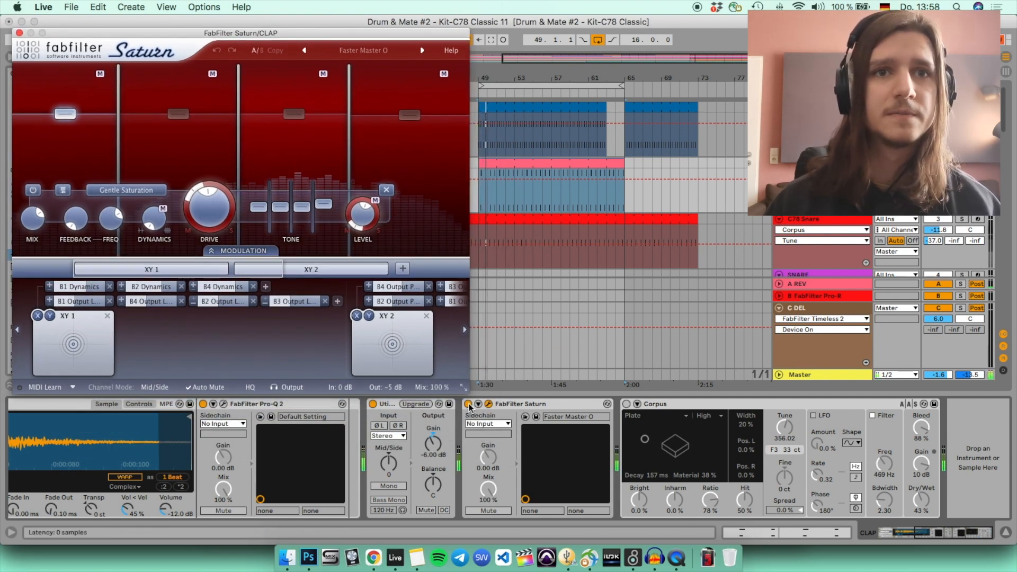
pyautogui.click(469, 404)
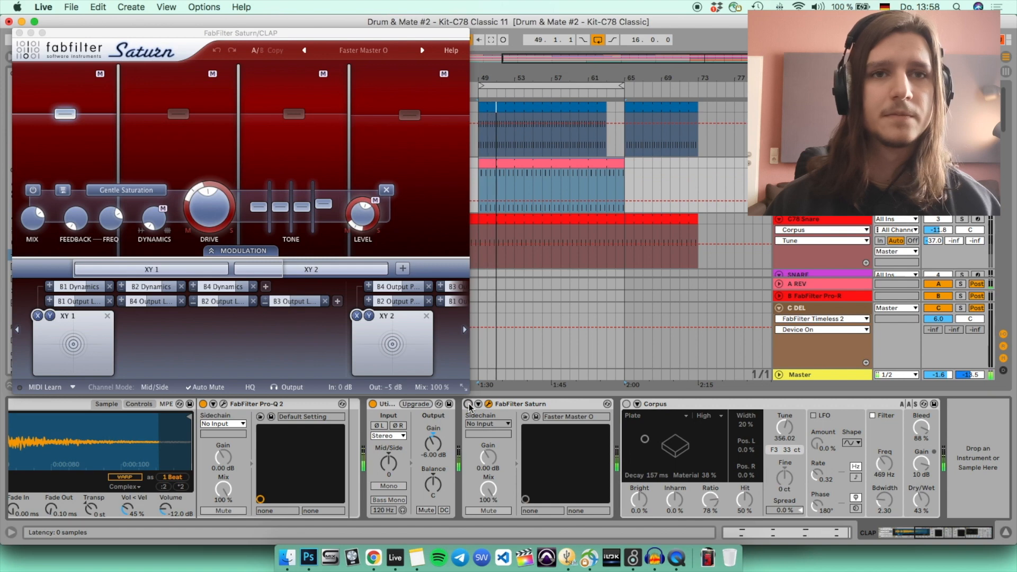
pyautogui.click(468, 404)
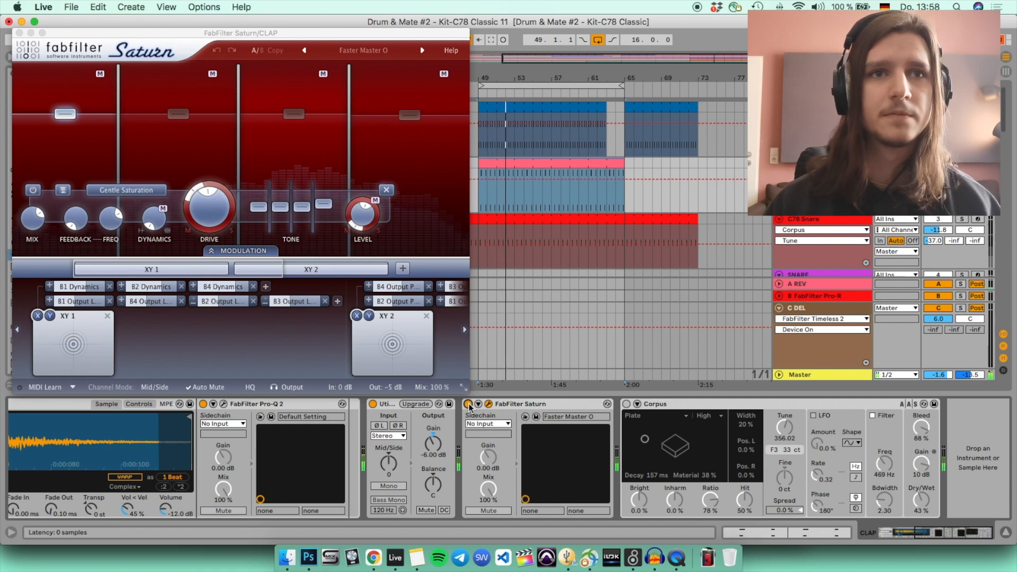
pyautogui.click(469, 405)
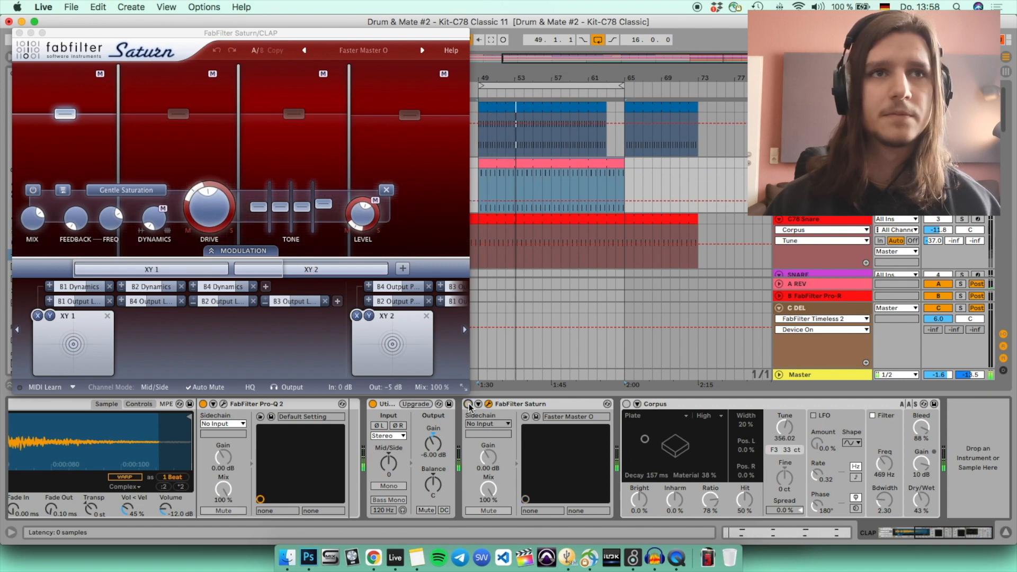
pyautogui.click(469, 404)
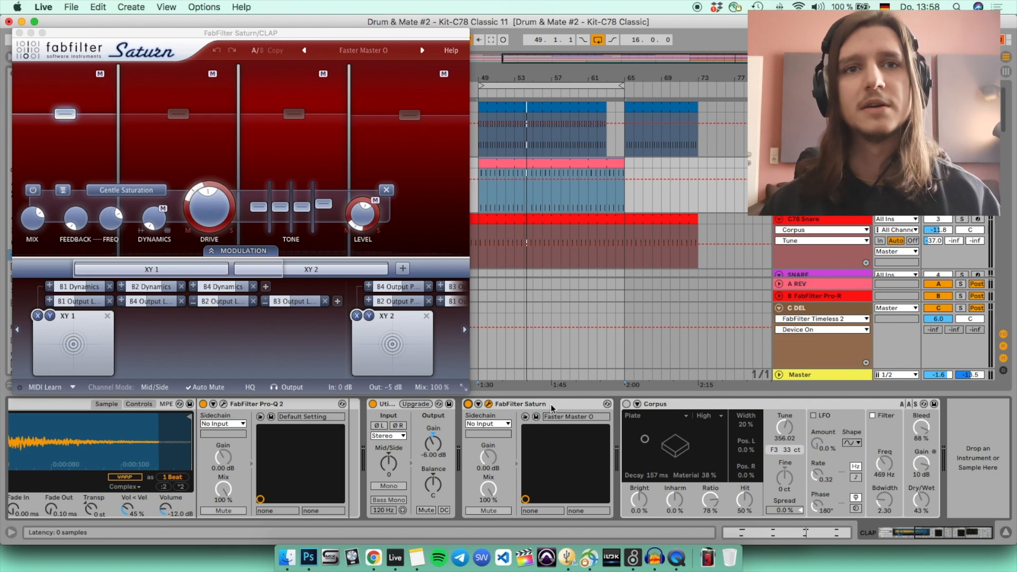
# Step: Turn Corpus on in the CLAP chain, look through its resonance types while keeping Plate, and play the loop
pyautogui.click(626, 405)
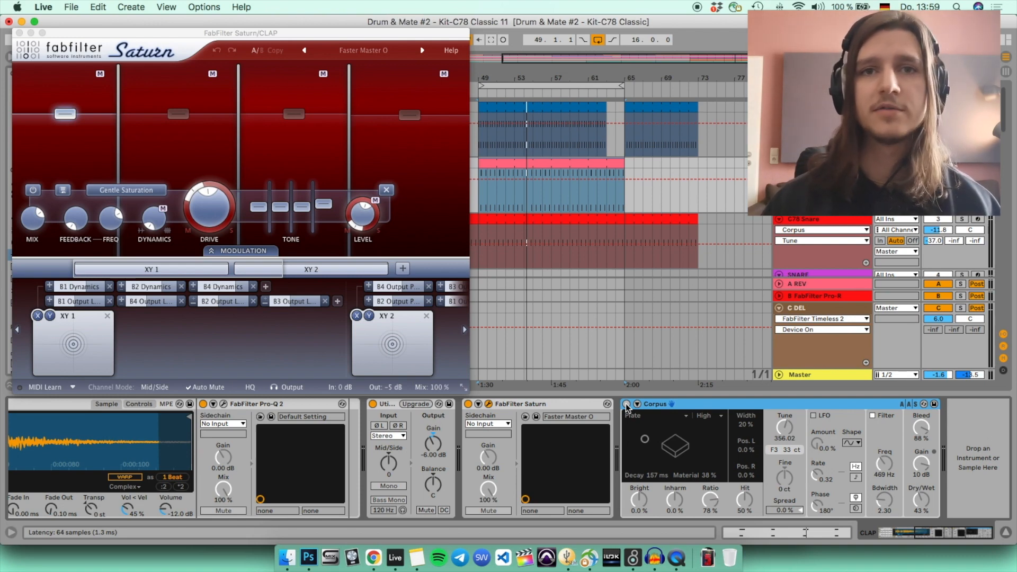
pyautogui.click(627, 405)
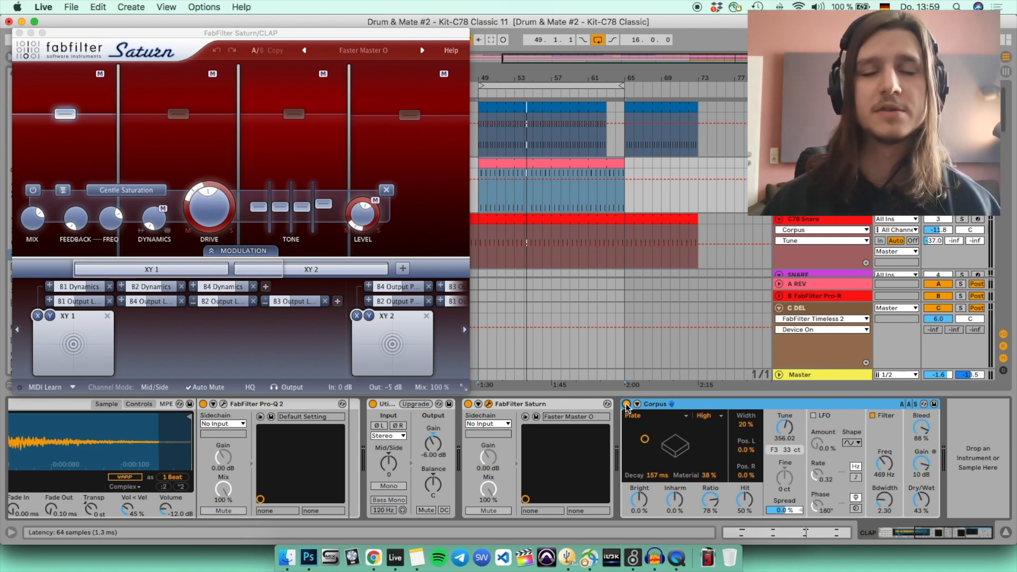
pyautogui.click(683, 418)
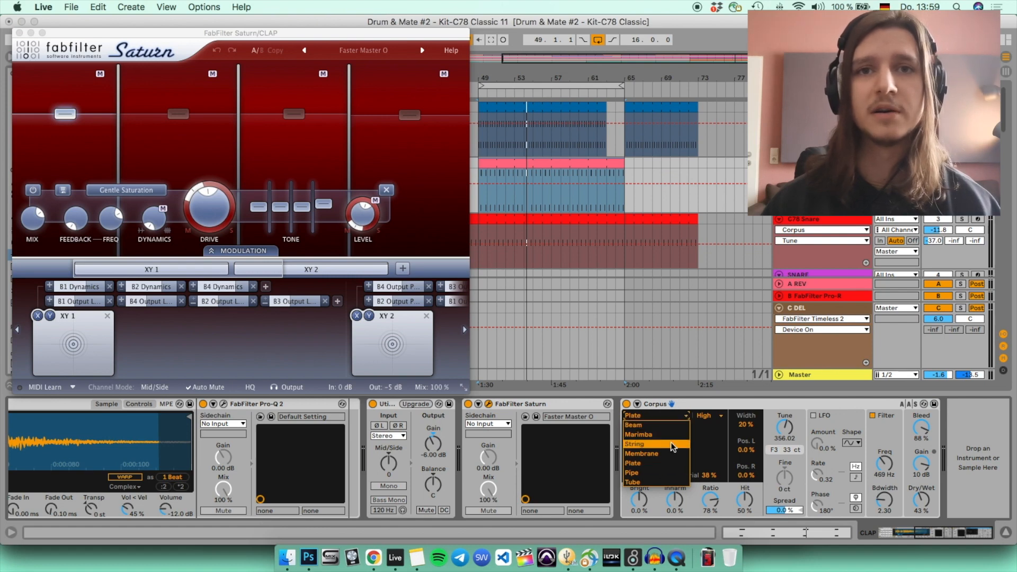
pyautogui.click(687, 419)
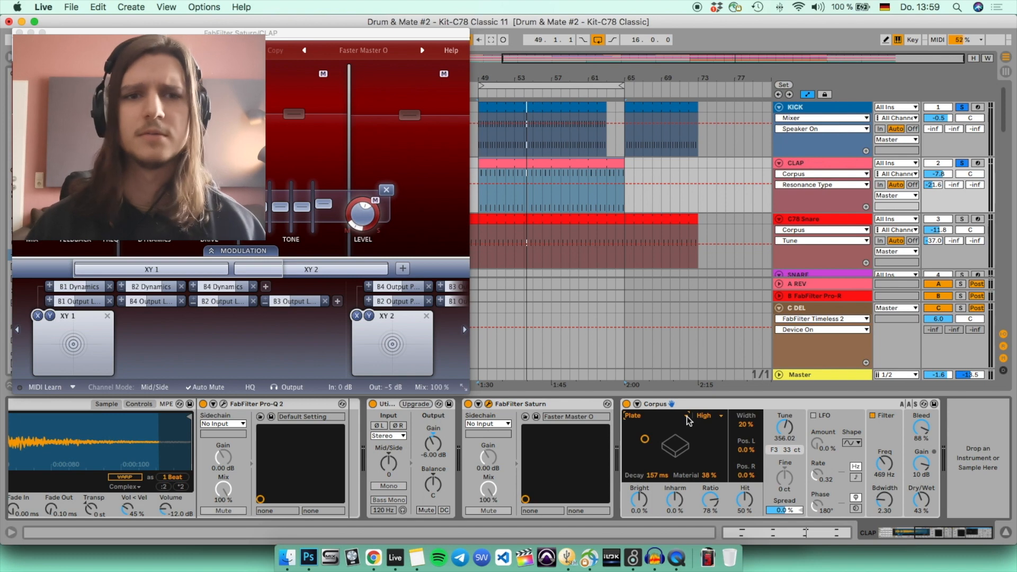
pyautogui.press('space')
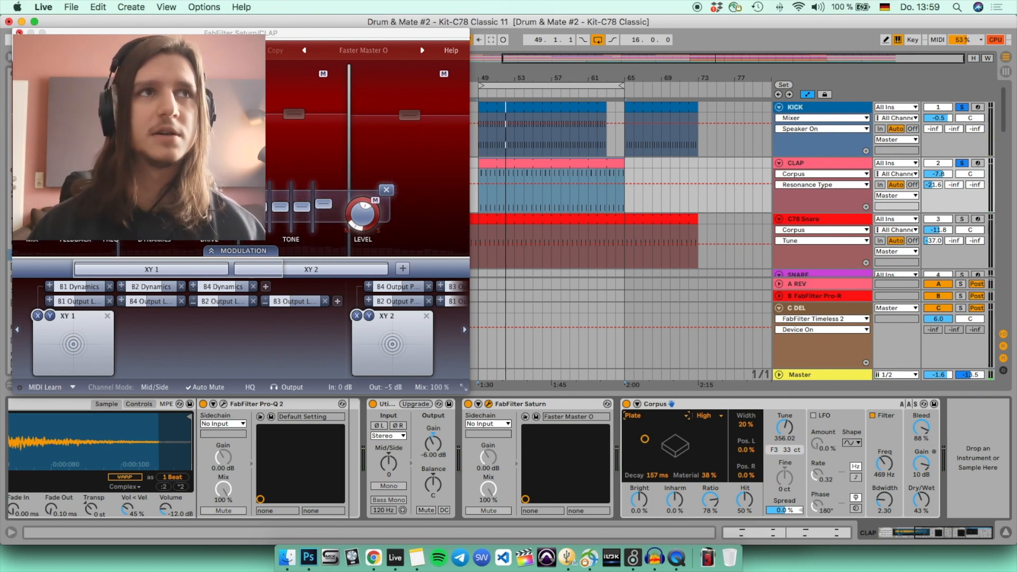
# Step: Close the Saturn plug-in window and audition the clap with Corpus at 100% Dry/Wet, returning it to 43%
pyautogui.click(19, 33)
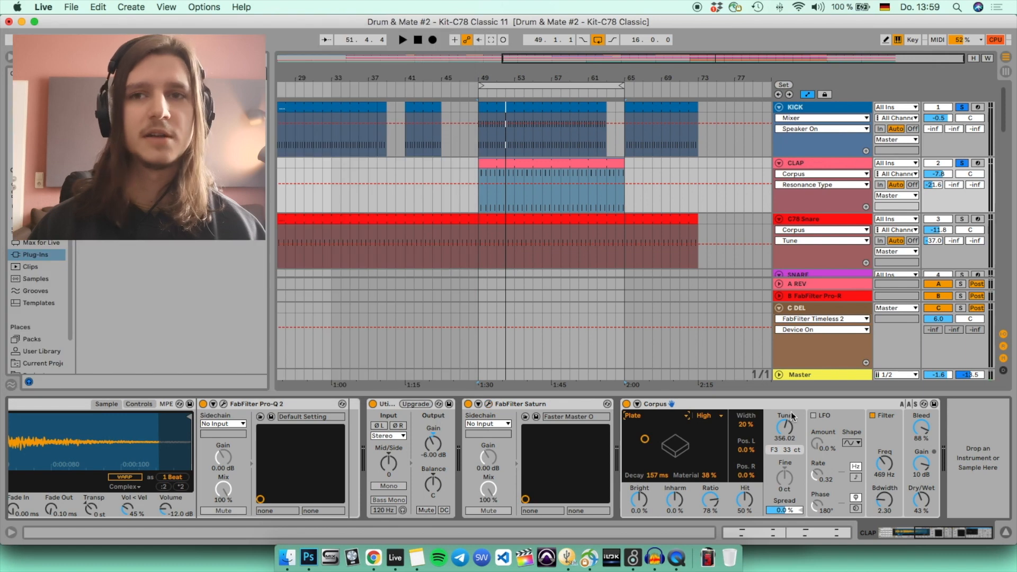
pyautogui.click(927, 504)
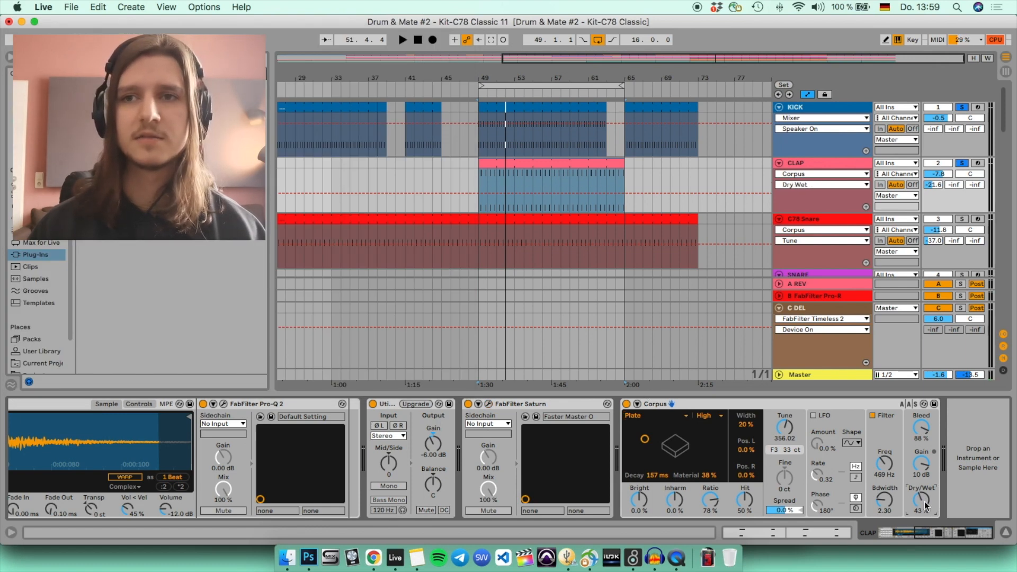
pyautogui.press('space')
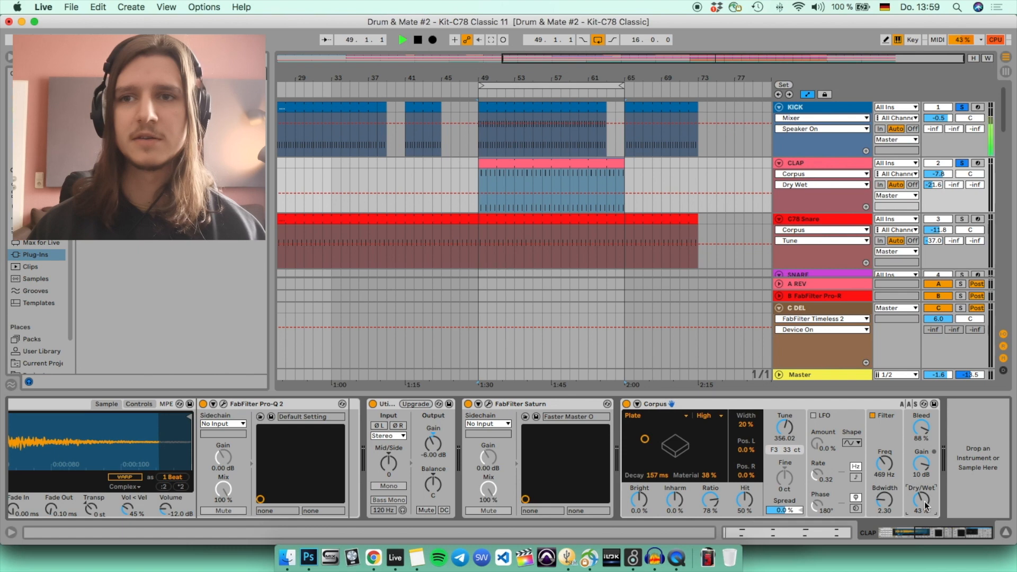
pyautogui.moveTo(928, 504); pyautogui.dragTo(927, 448)
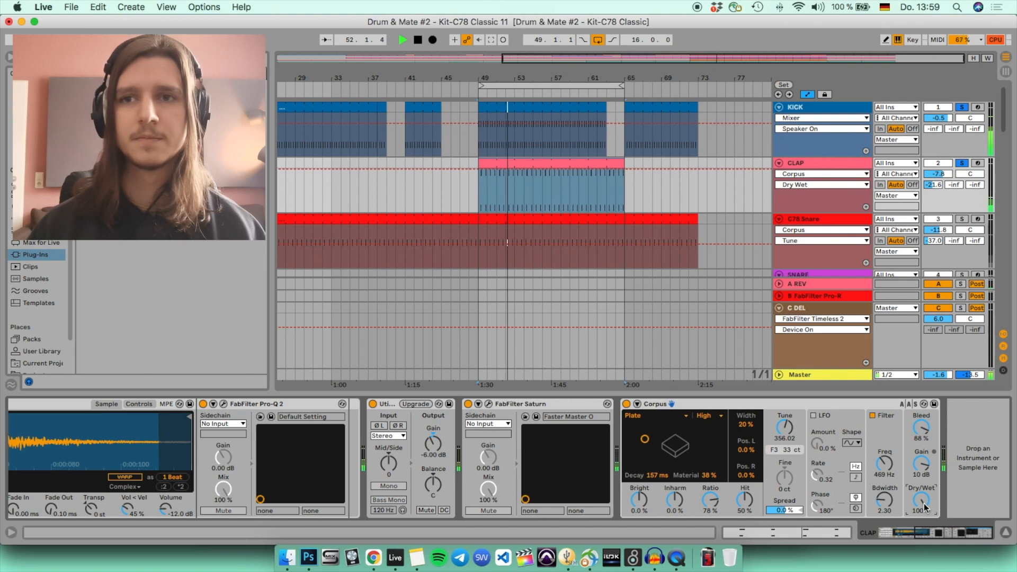
pyautogui.moveTo(925, 508); pyautogui.dragTo(924, 537)
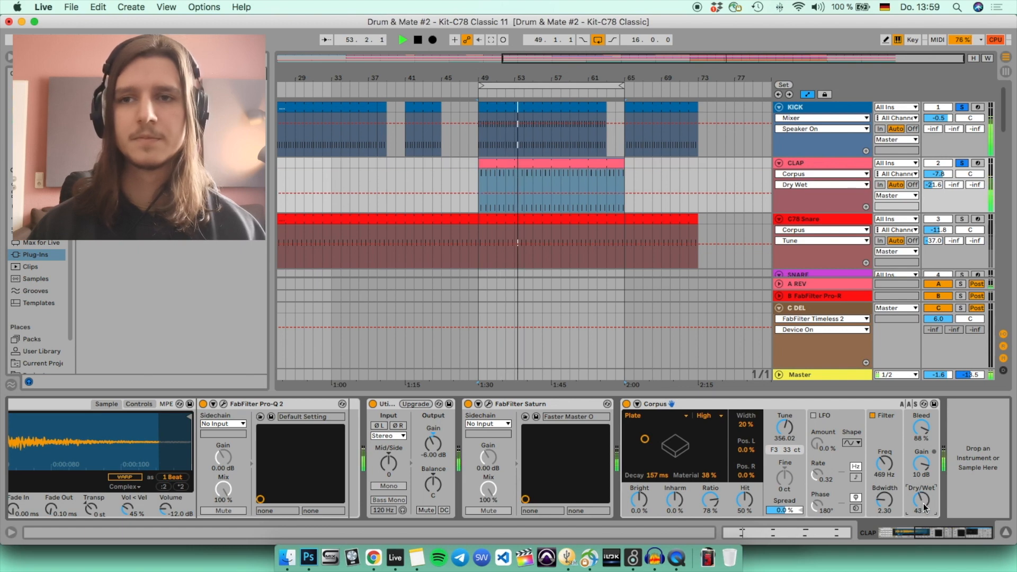
pyautogui.press('space')
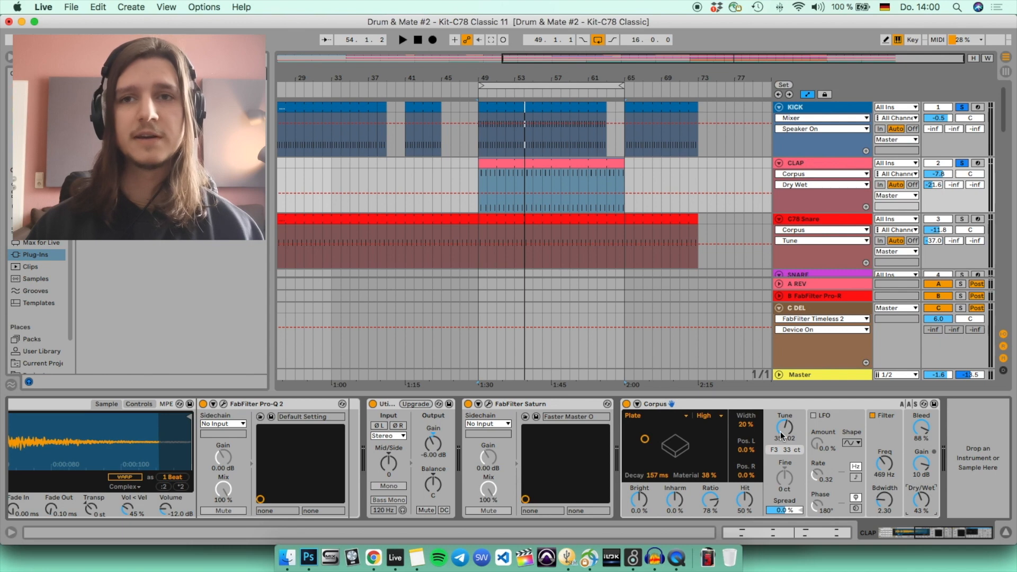
# Step: Examine the Tune setting of Corpus on the CLAP track
pyautogui.click(774, 451)
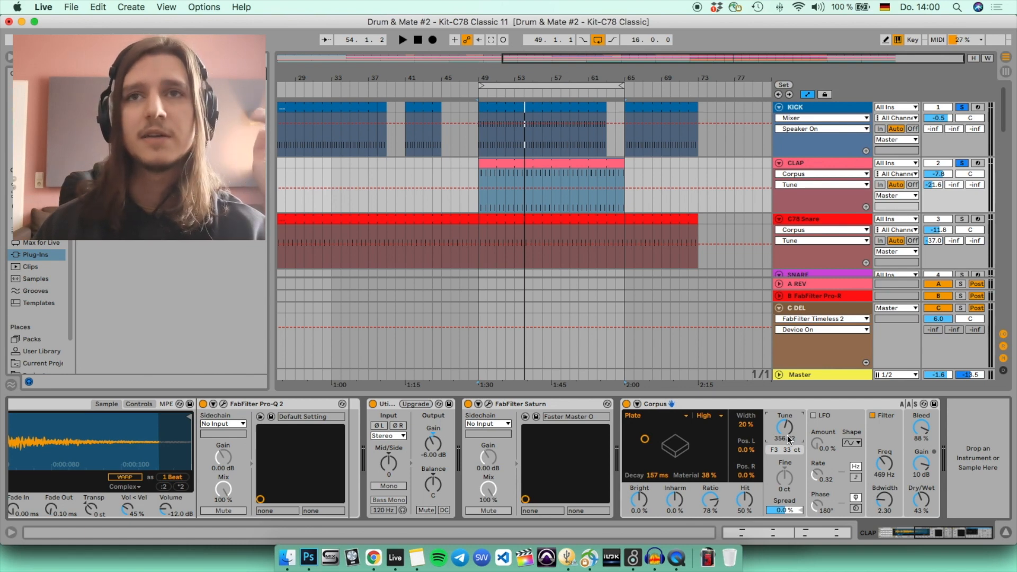
pyautogui.click(727, 404)
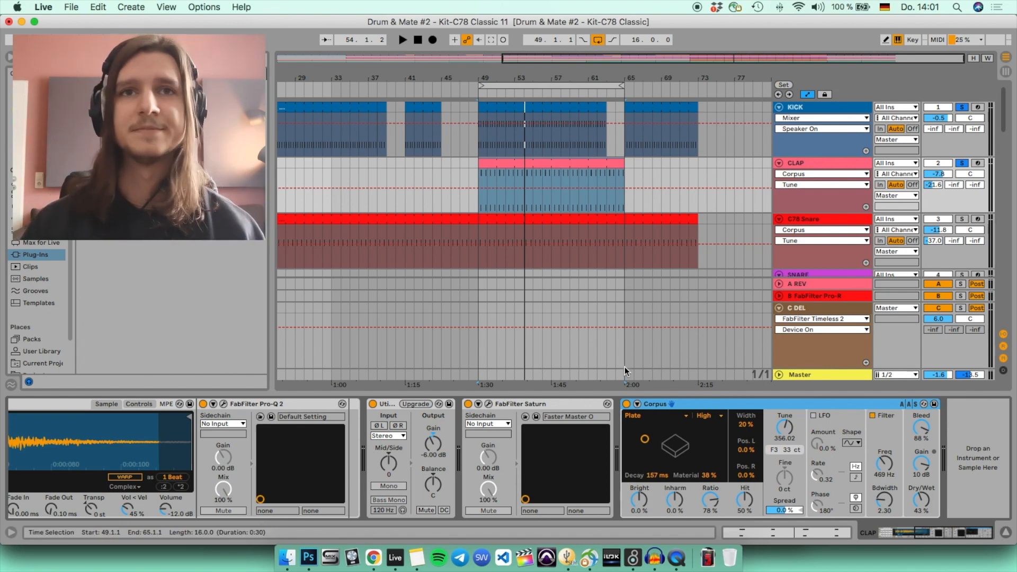
# Step: Solo the C78 Snare track during playback and show the Corpus device in its chain
pyautogui.press('space')
pyautogui.click(963, 219)
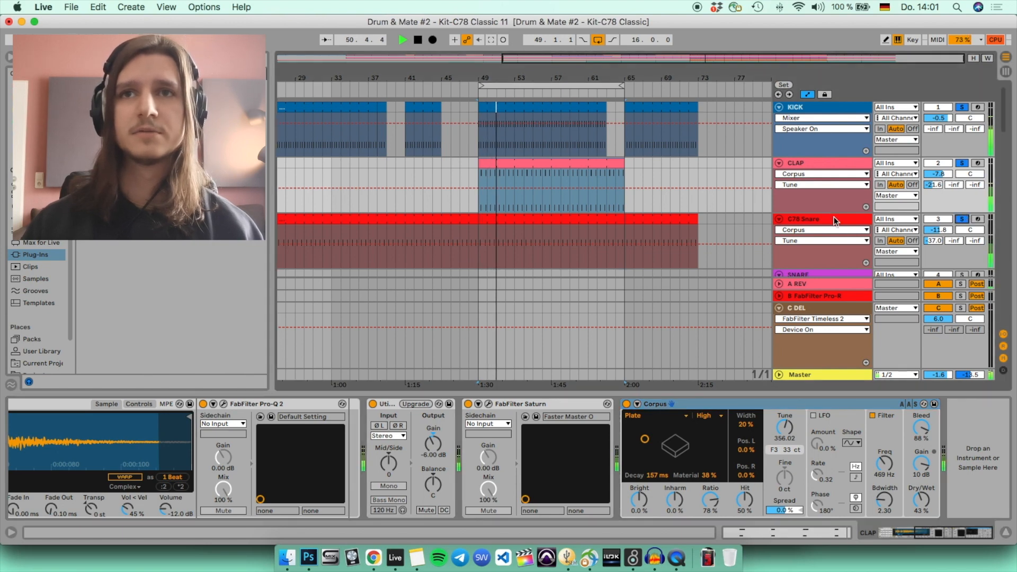
pyautogui.click(834, 217)
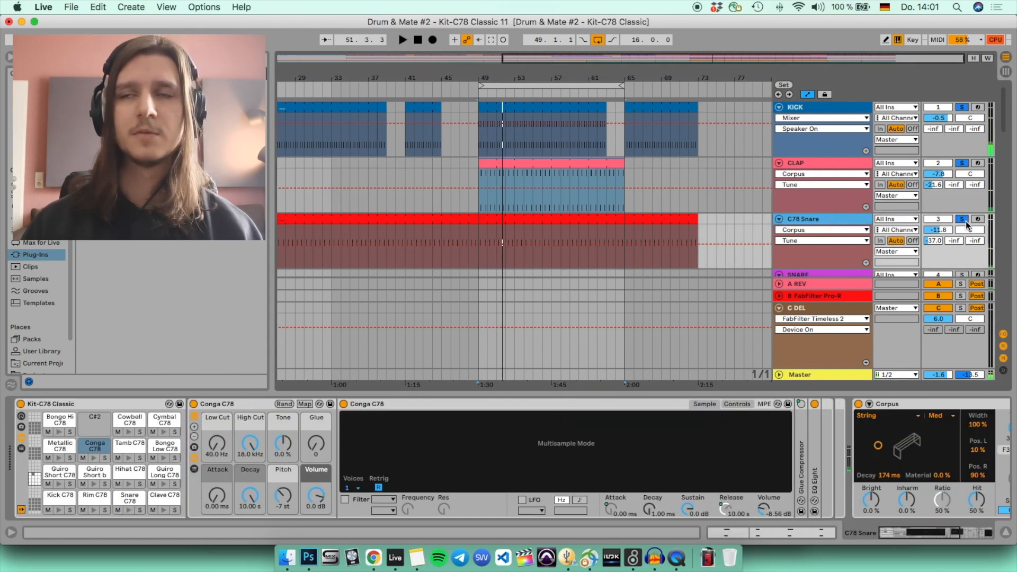
pyautogui.hscroll(10, 816, 467)
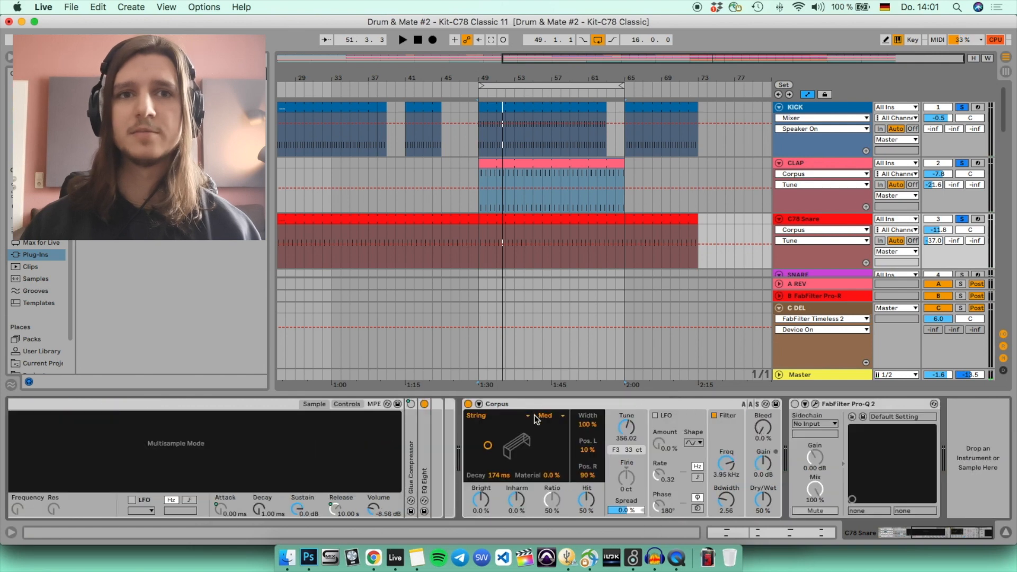
# Step: Unsolo the CLAP track to listen to the C78 Snare with only the kick, and solo CLAP again
pyautogui.click(967, 163)
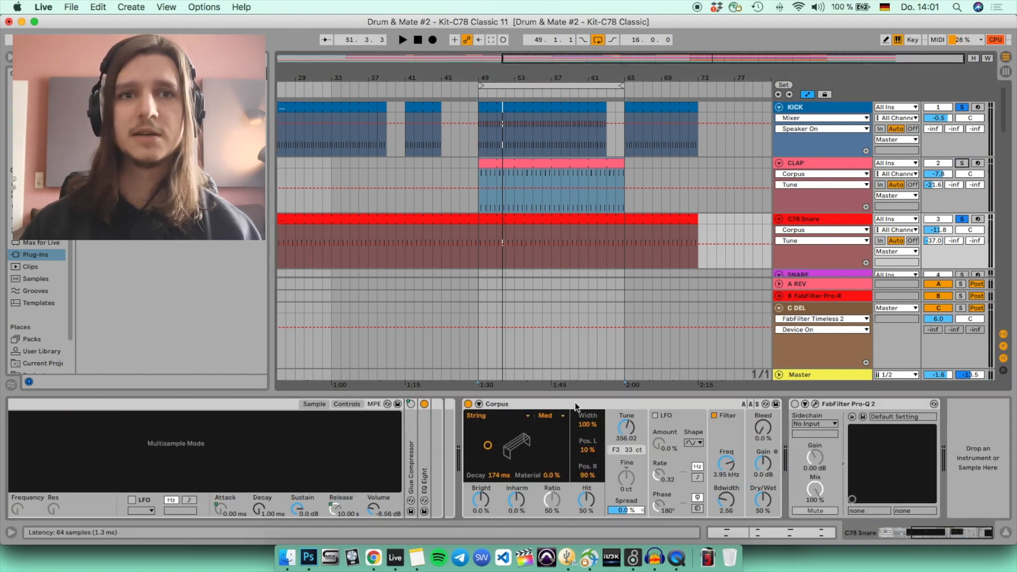
pyautogui.press('space')
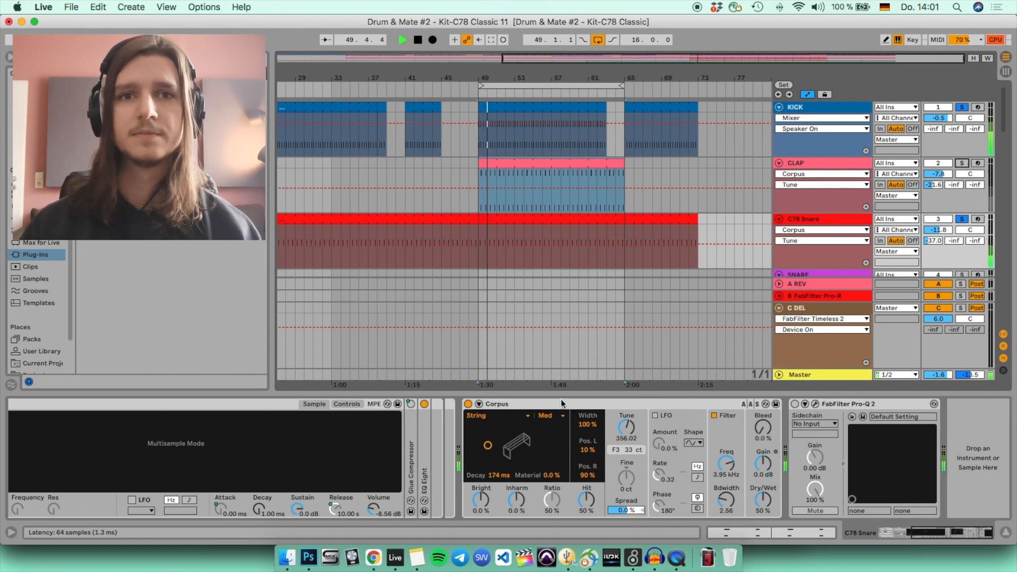
pyautogui.press('space')
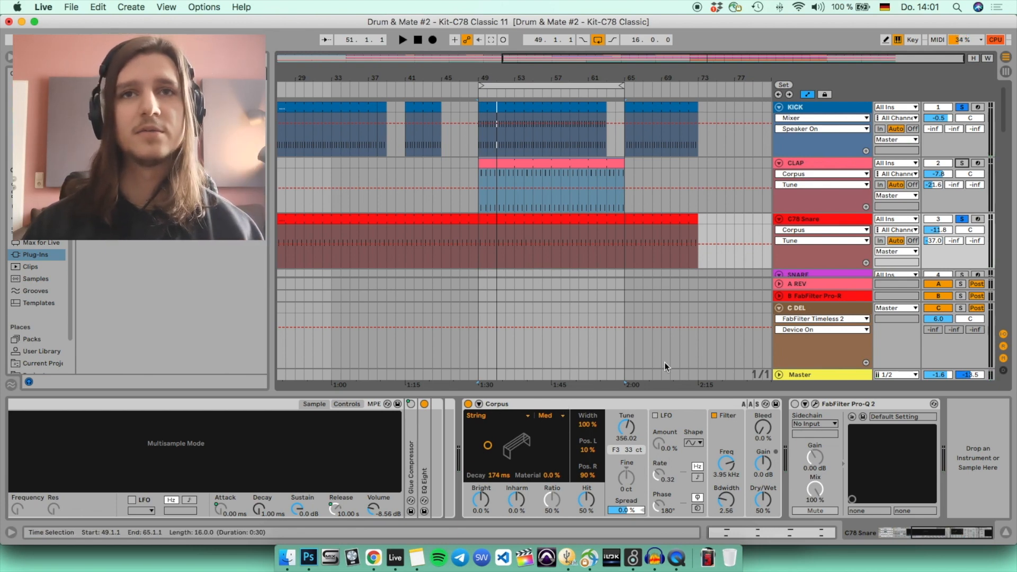
pyautogui.click(962, 163)
# Step: During playback, lower the CLAP track volume to -8.8 dB and the C78 Snare track volume to -12.8 dB
pyautogui.press('space')
pyautogui.scroll(-2, 970, 225)
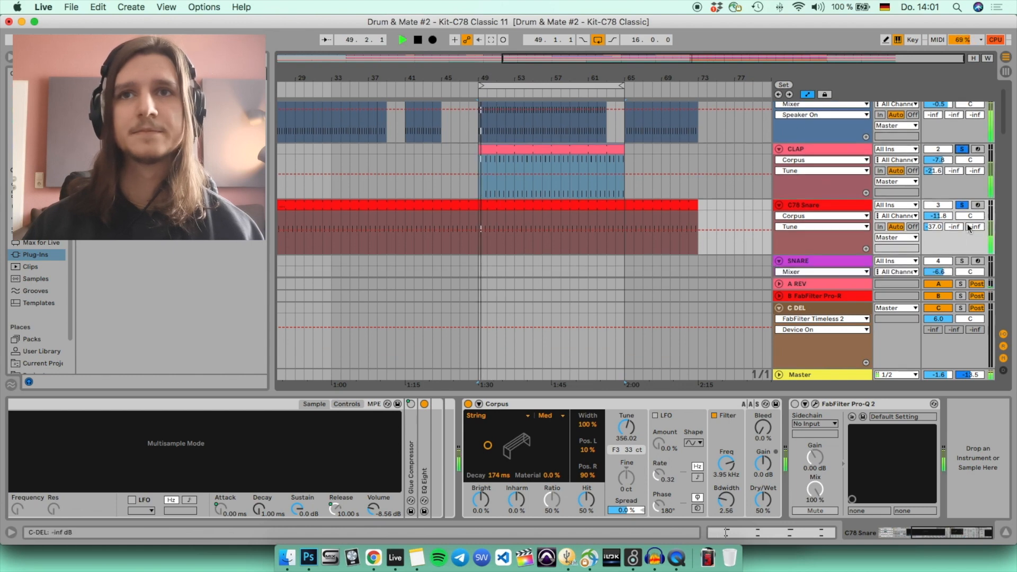
pyautogui.scroll(2, 957, 231)
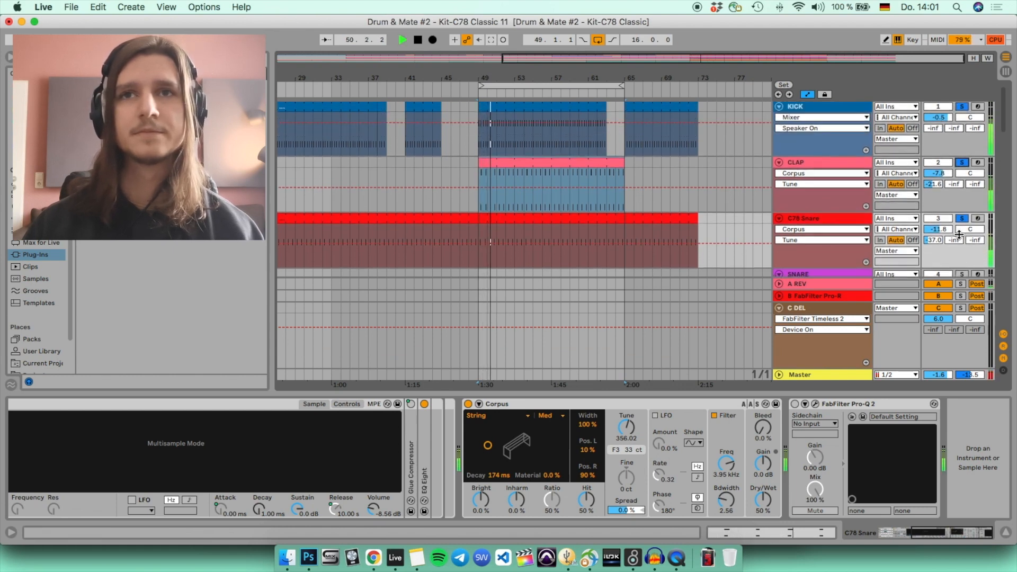
pyautogui.scroll(-2, 953, 223)
pyautogui.moveTo(935, 136); pyautogui.dragTo(935, 139)
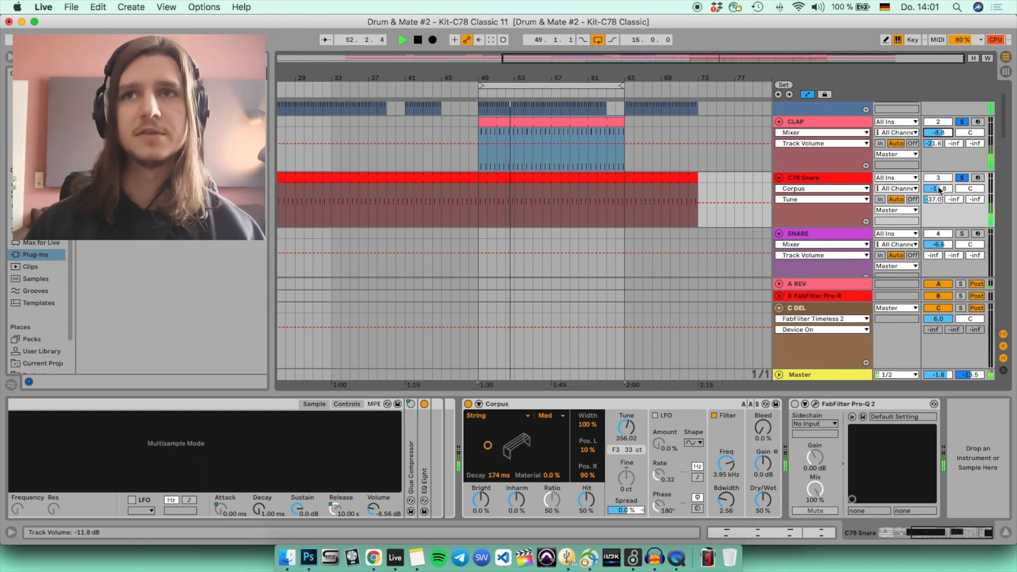
pyautogui.moveTo(939, 188); pyautogui.dragTo(939, 191)
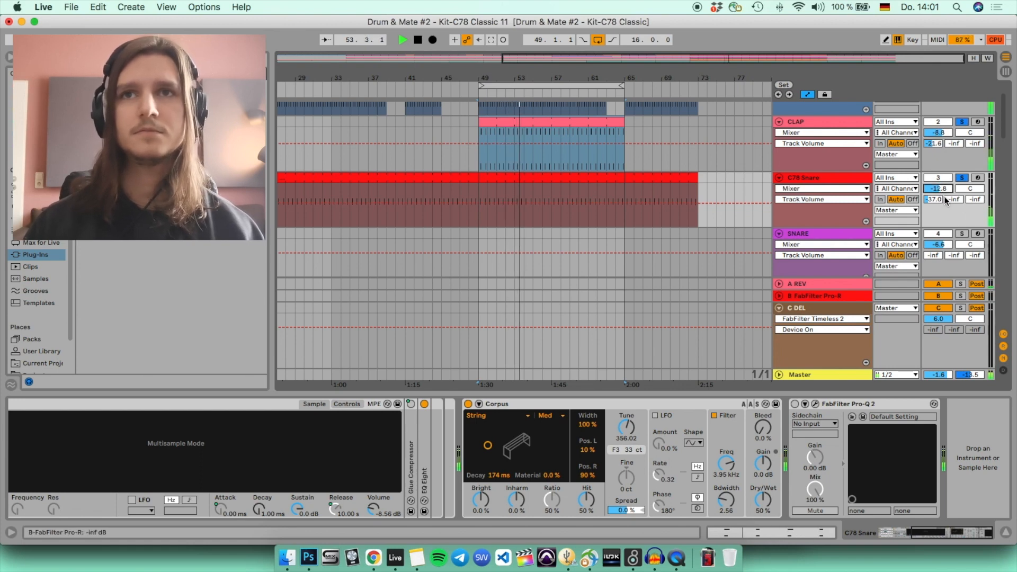
# Step: Stop playback, solo the C78 Call track, and show its device chain
pyautogui.scroll(-7, 948, 202)
pyautogui.scroll(-7, 961, 210)
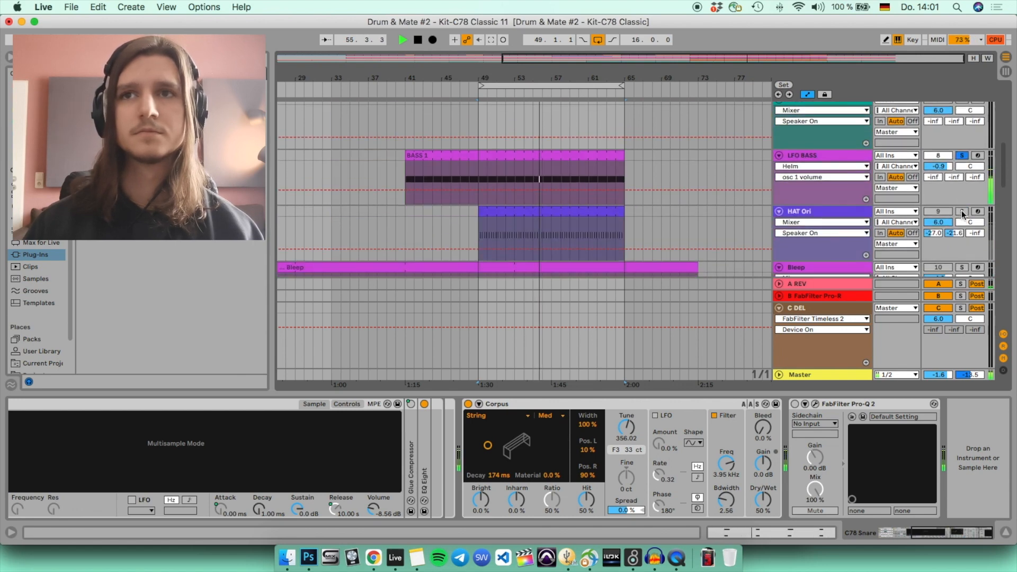
pyautogui.scroll(-1, 962, 218)
pyautogui.scroll(-6, 963, 214)
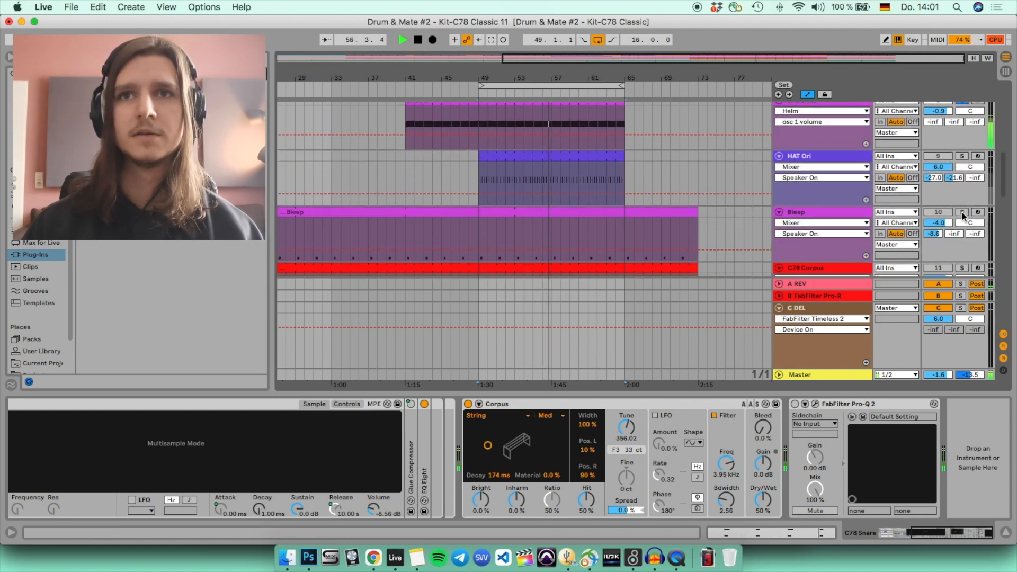
pyautogui.press('space')
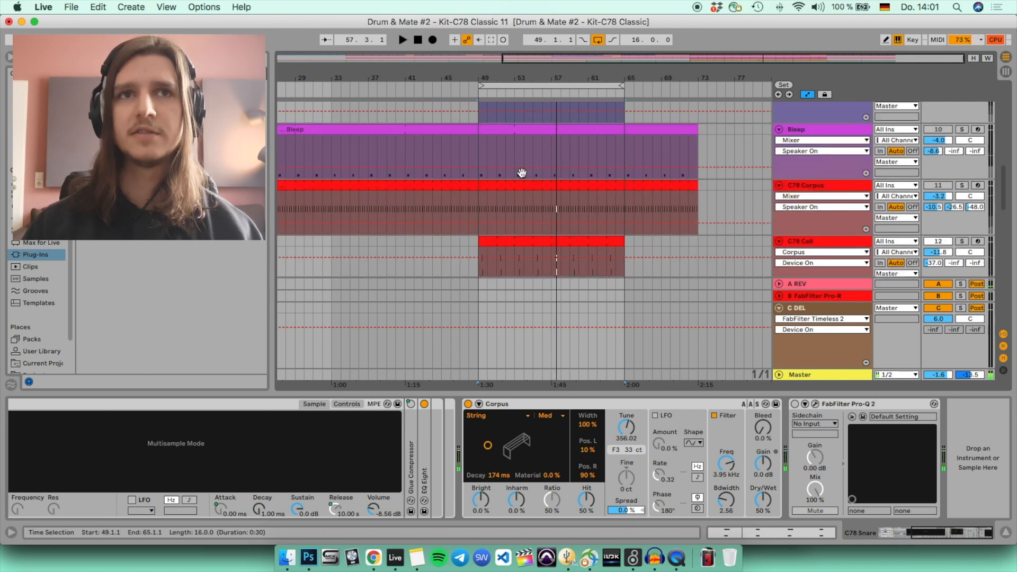
pyautogui.scroll(-3, 969, 190)
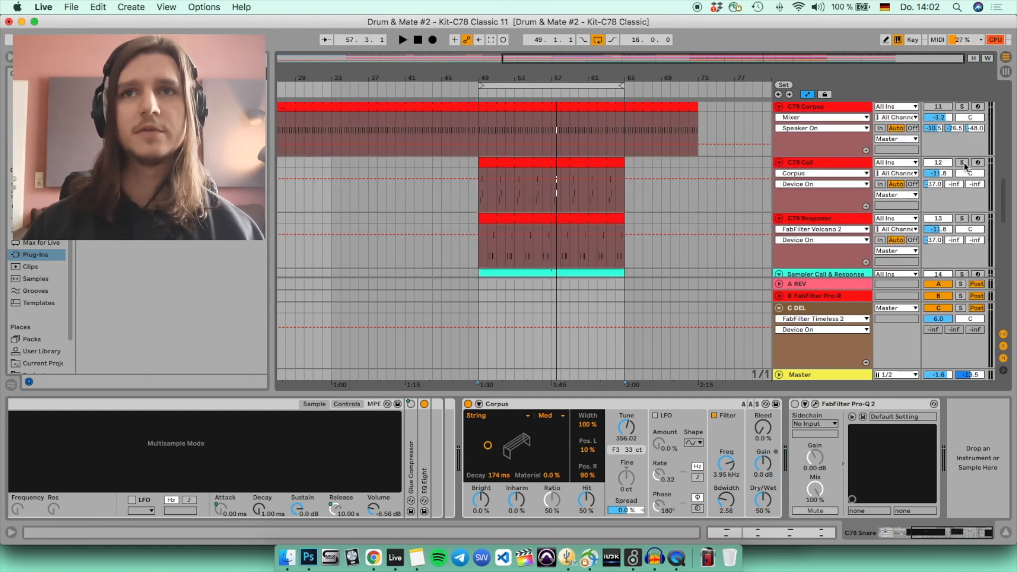
pyautogui.scroll(-2, 965, 166)
pyautogui.scroll(1, 965, 163)
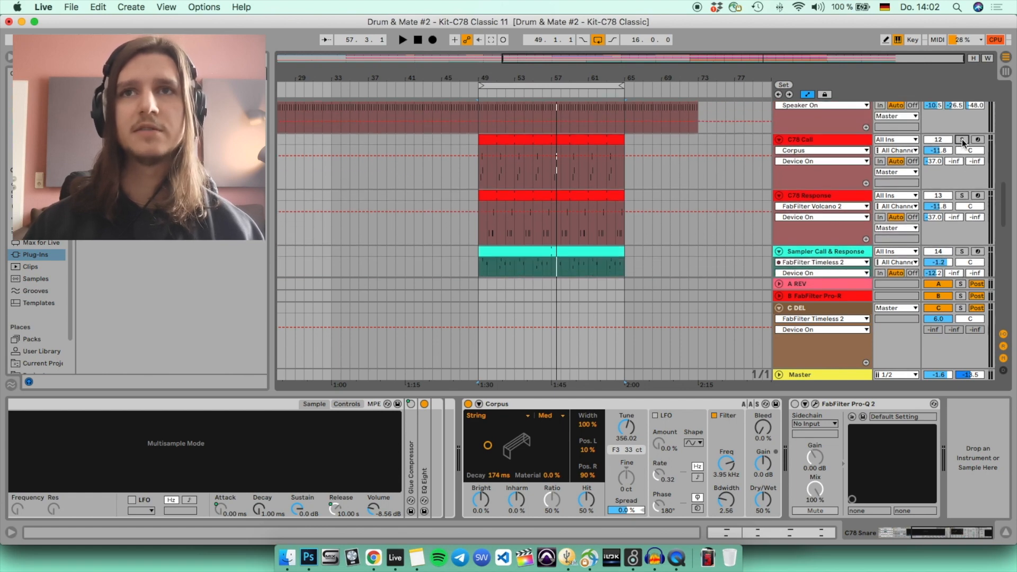
pyautogui.click(963, 140)
pyautogui.click(822, 141)
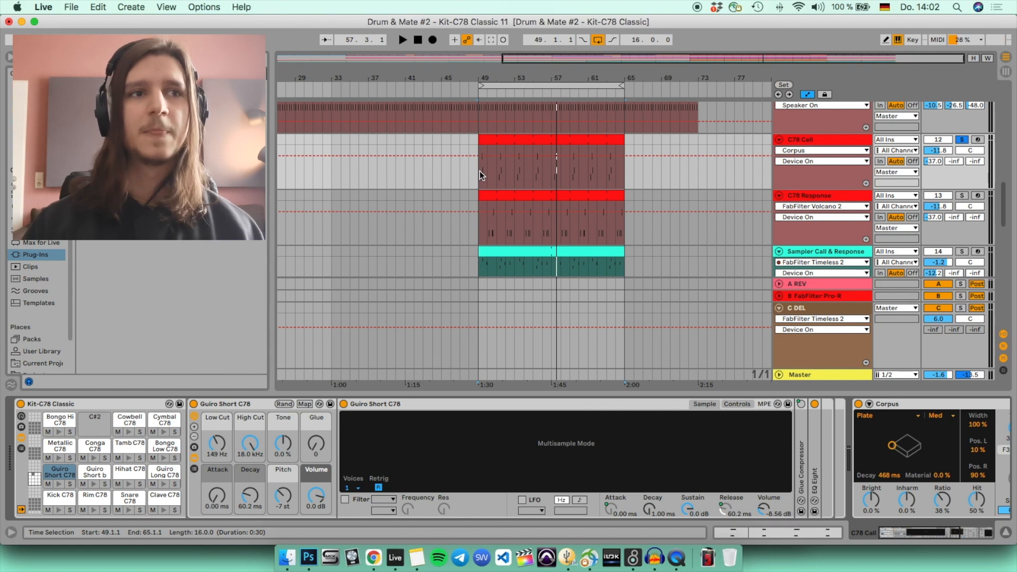
pyautogui.click(792, 141)
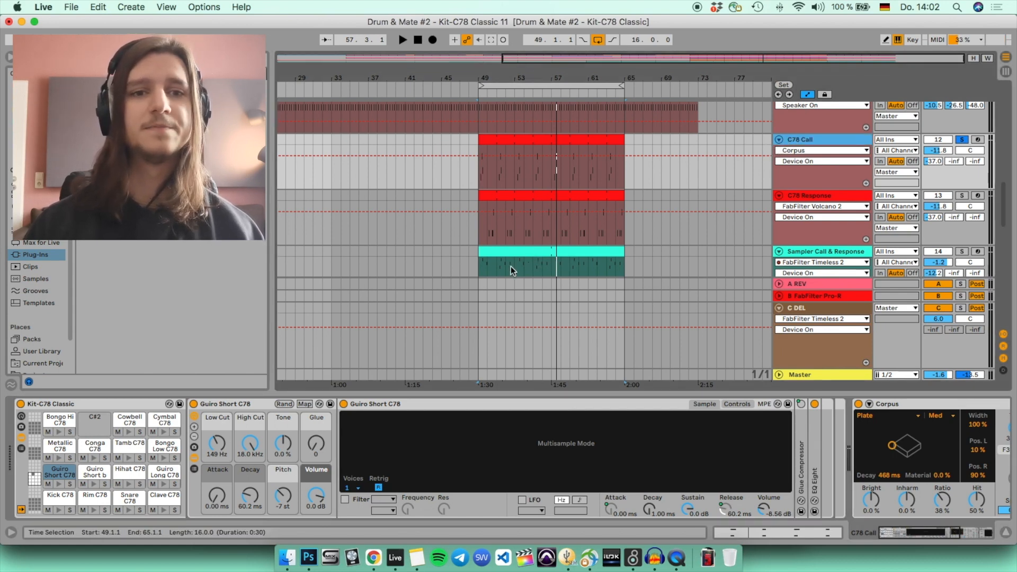
# Step: Play the soloed C78 Call track from bar 49 and bring the Corpus device in its chain into view
pyautogui.click(479, 174)
pyautogui.press('space')
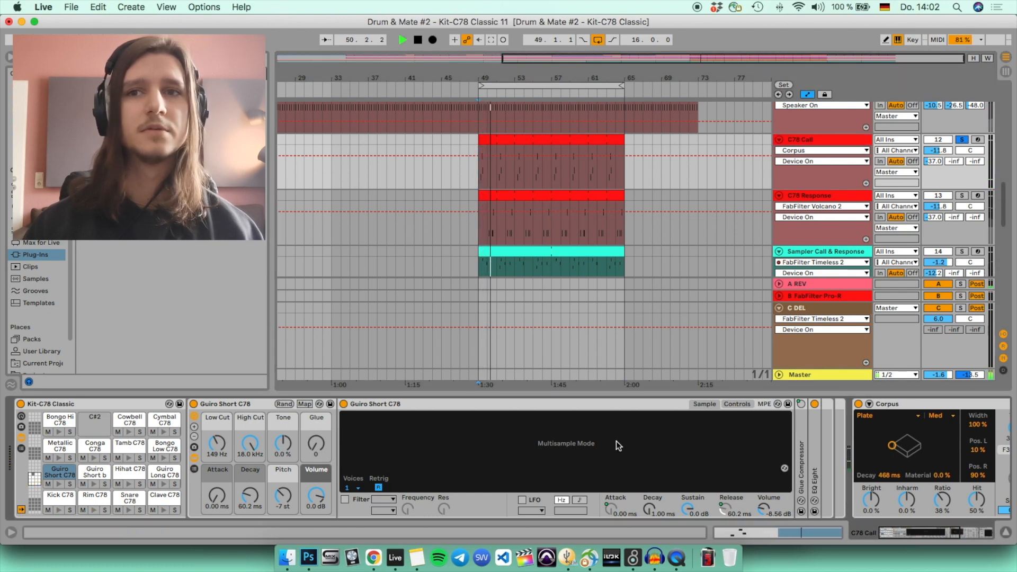
pyautogui.hscroll(5, 670, 424)
pyautogui.hscroll(5, 684, 405)
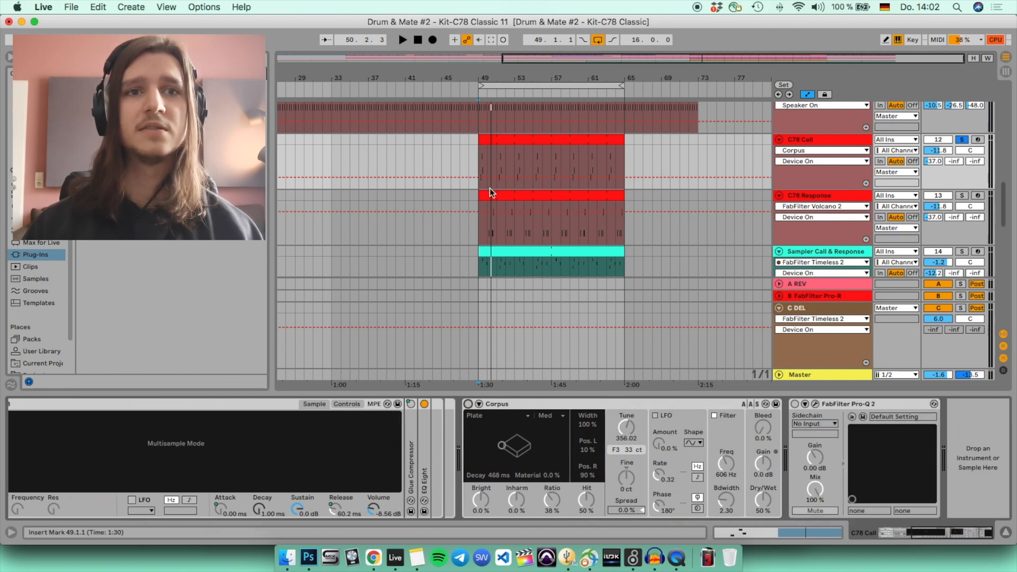
# Step: Audition the C78 Call track repeatedly from bar 49 with its Corpus device switched off
pyautogui.hscroll(-5, 490, 188)
pyautogui.press('space')
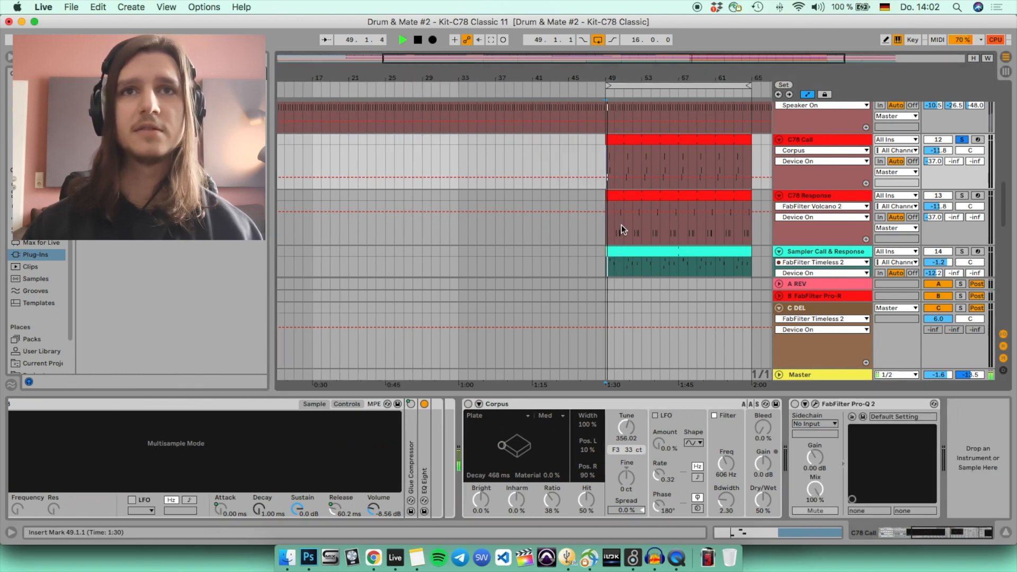
pyautogui.press('space')
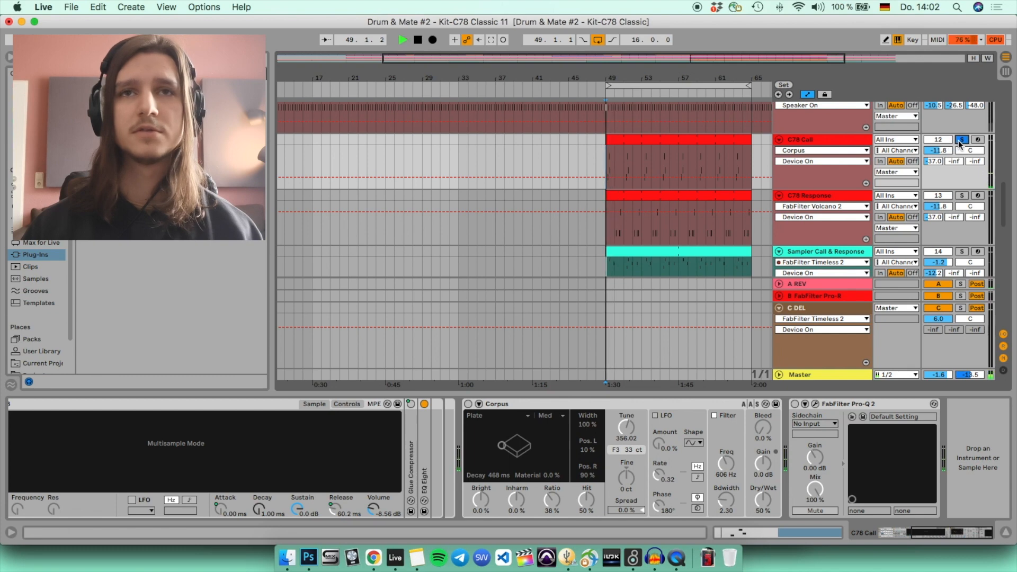
pyautogui.press('space')
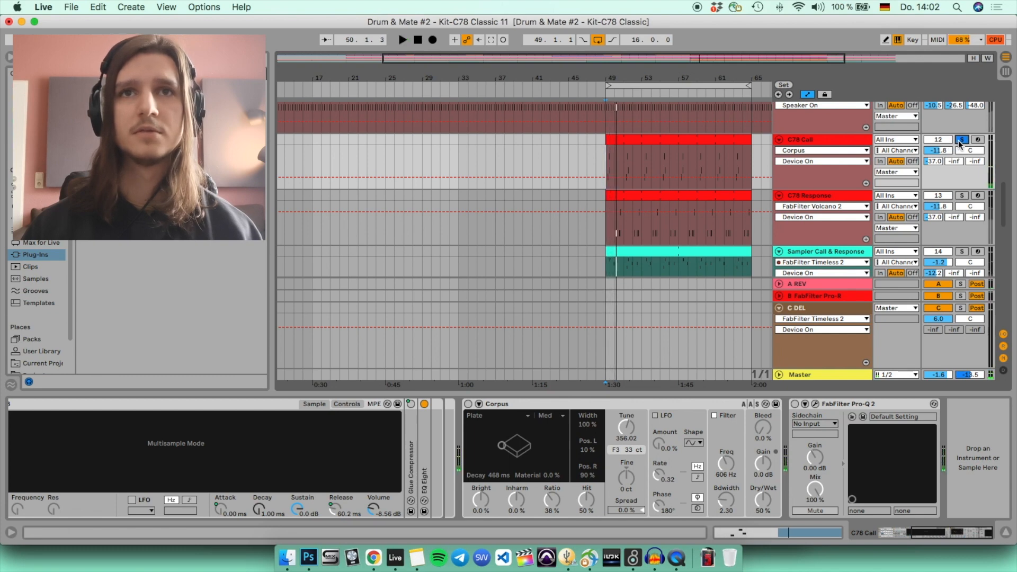
pyautogui.press('space')
pyautogui.press('space')
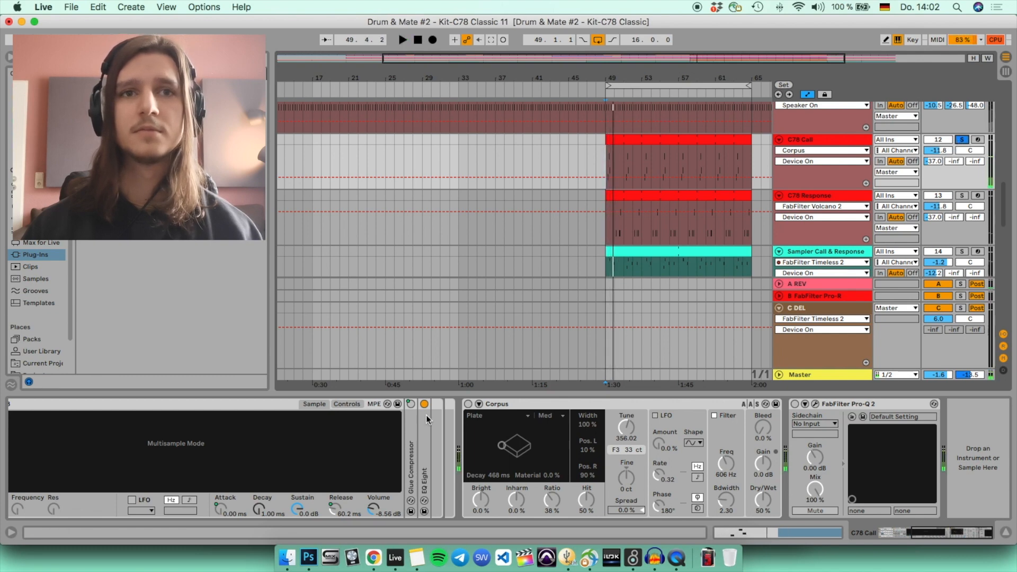
# Step: Switch Corpus back on for the C78 Call track and play it from bar 49
pyautogui.click(469, 404)
pyautogui.press('space')
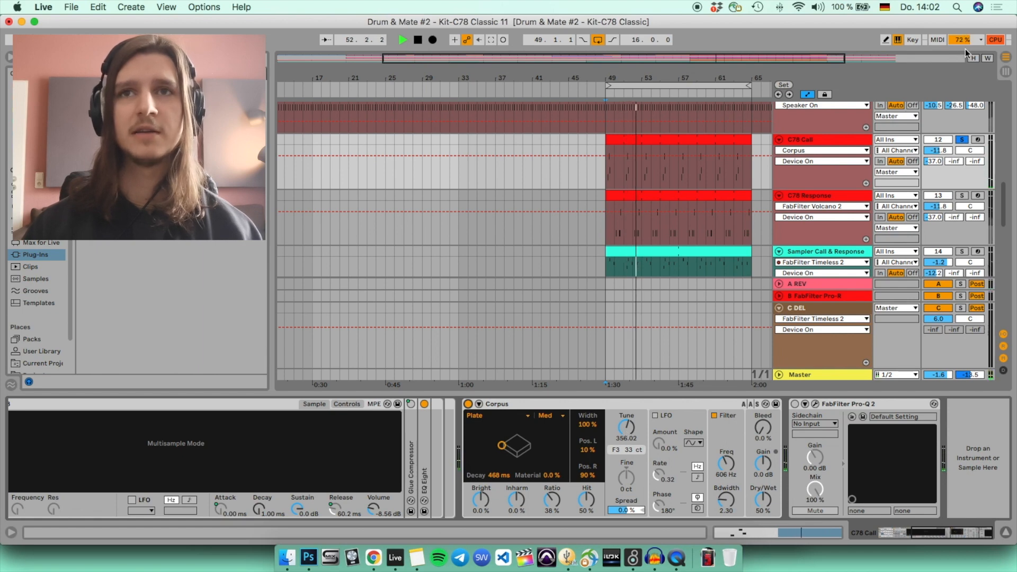
pyautogui.press('space')
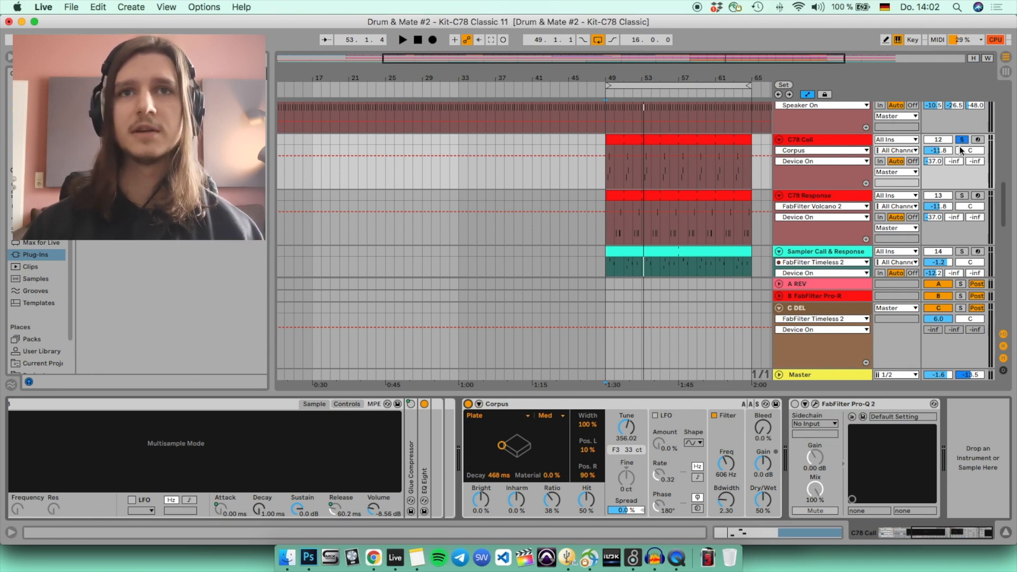
# Step: Solo the C78 Response track alongside C78 Call and play both together from bar 49
pyautogui.click(962, 196)
pyautogui.press('space')
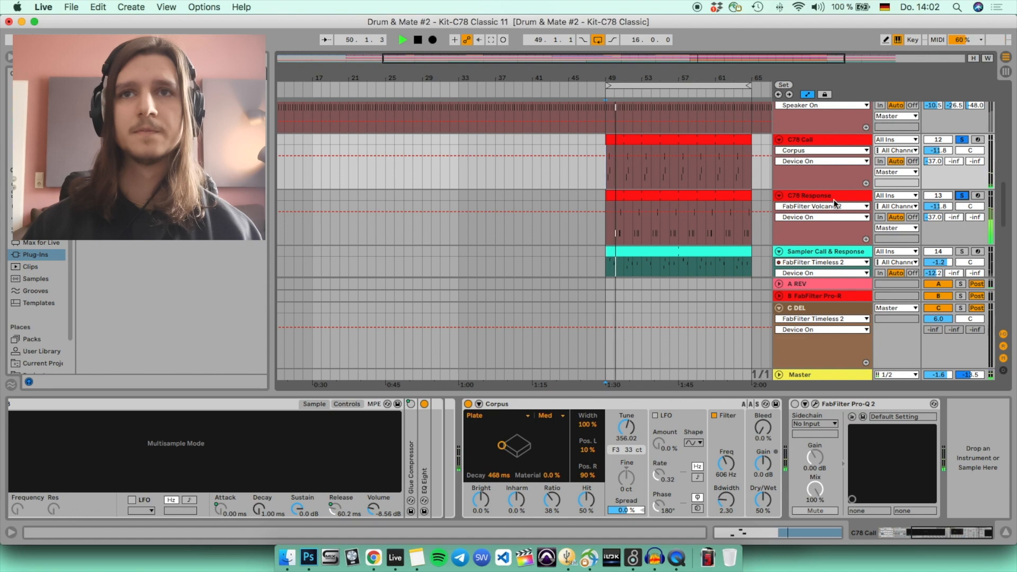
pyautogui.press('space')
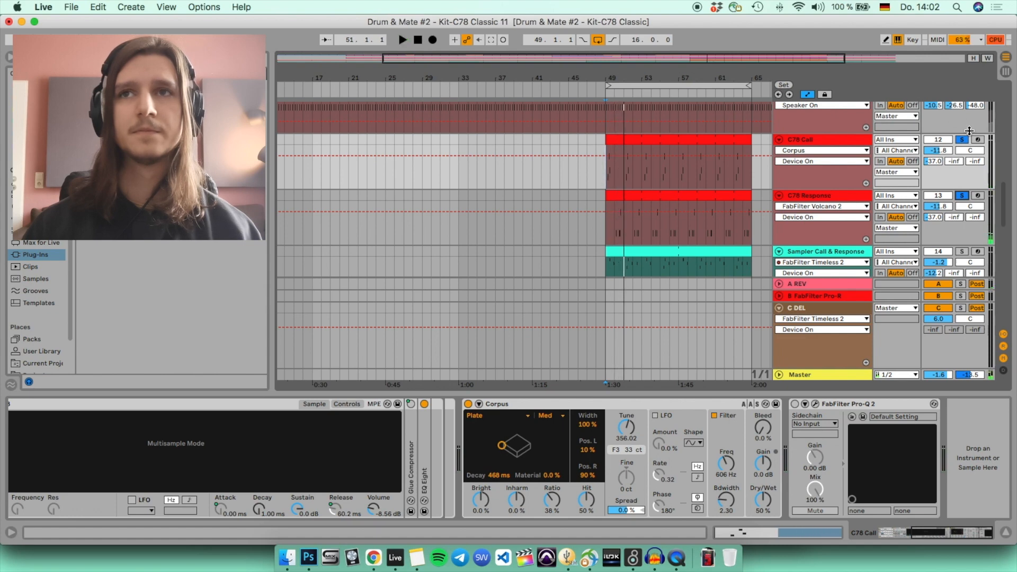
# Step: Unsolo C78 Call and show the Corpus device in the C78 Response track's chain
pyautogui.click(962, 139)
pyautogui.click(829, 197)
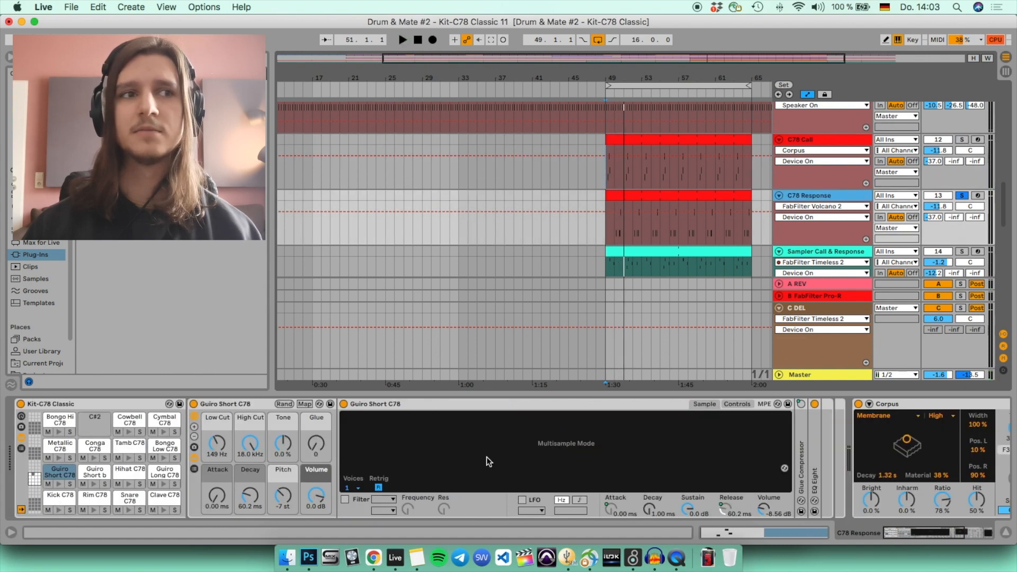
pyautogui.click(599, 423)
pyautogui.hscroll(6, 599, 424)
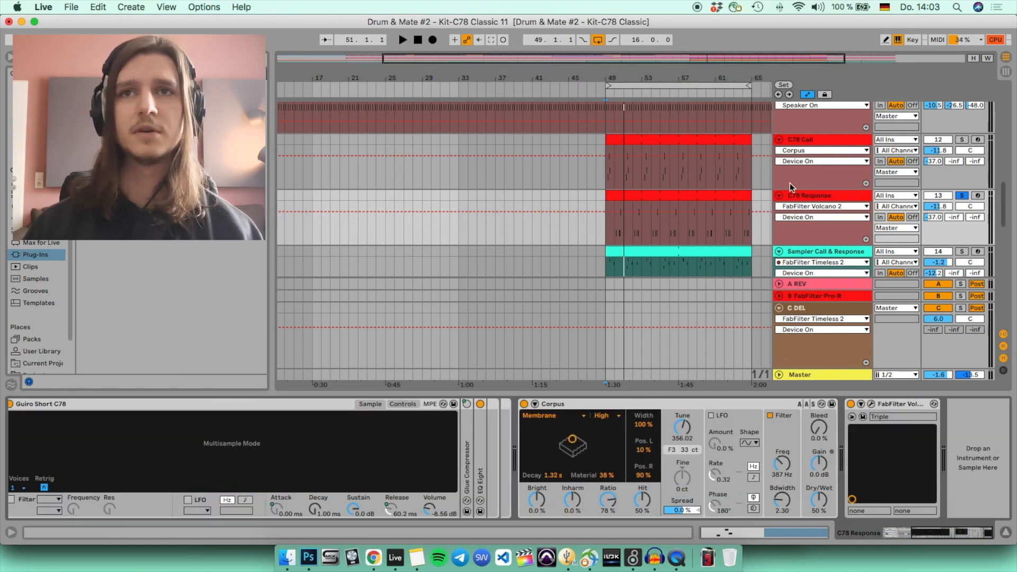
pyautogui.click(598, 404)
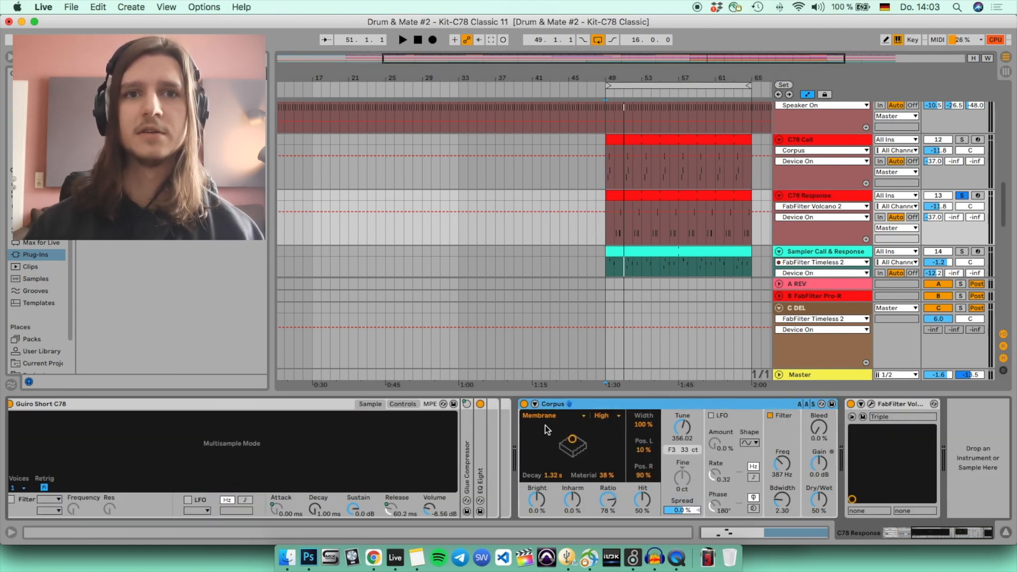
# Step: Compare the Corpus settings of C78 Call with those of C78 Response, and solo C78 Call again
pyautogui.click(817, 141)
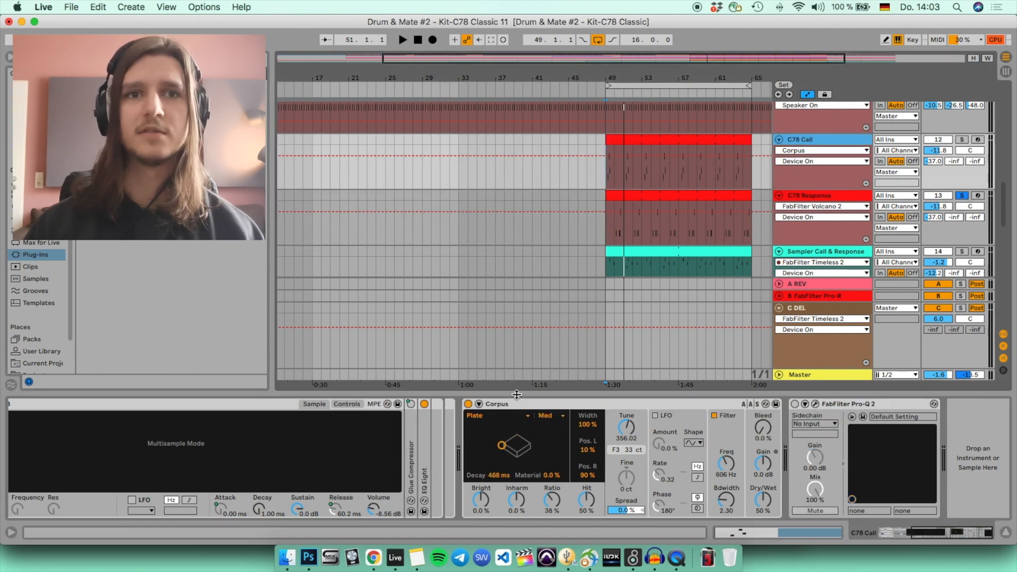
pyautogui.click(800, 195)
pyautogui.click(961, 140)
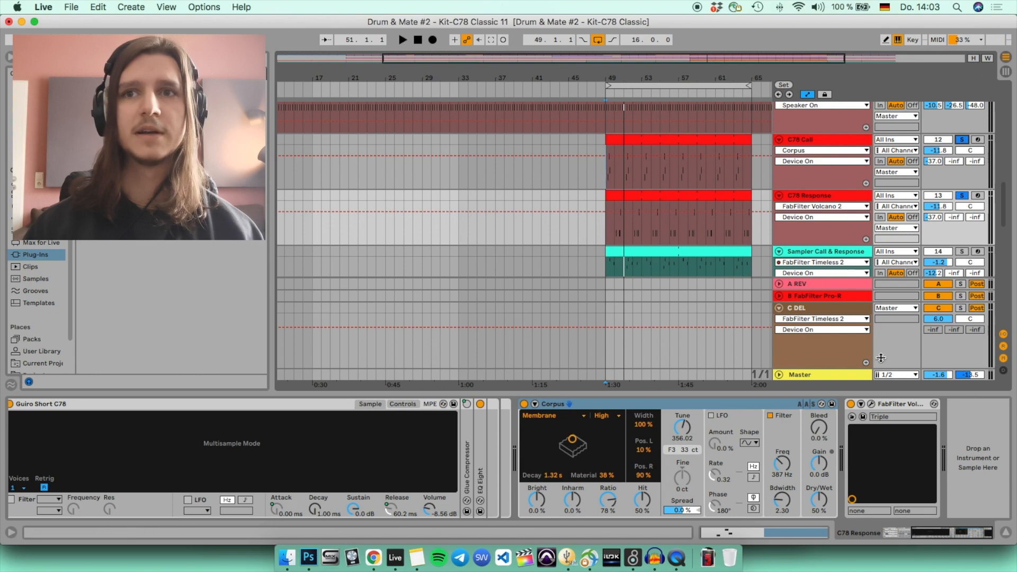
# Step: Bypass FabFilter Volcano 2 on the C78 Response track to listen without it, and switch it back on
pyautogui.click(866, 406)
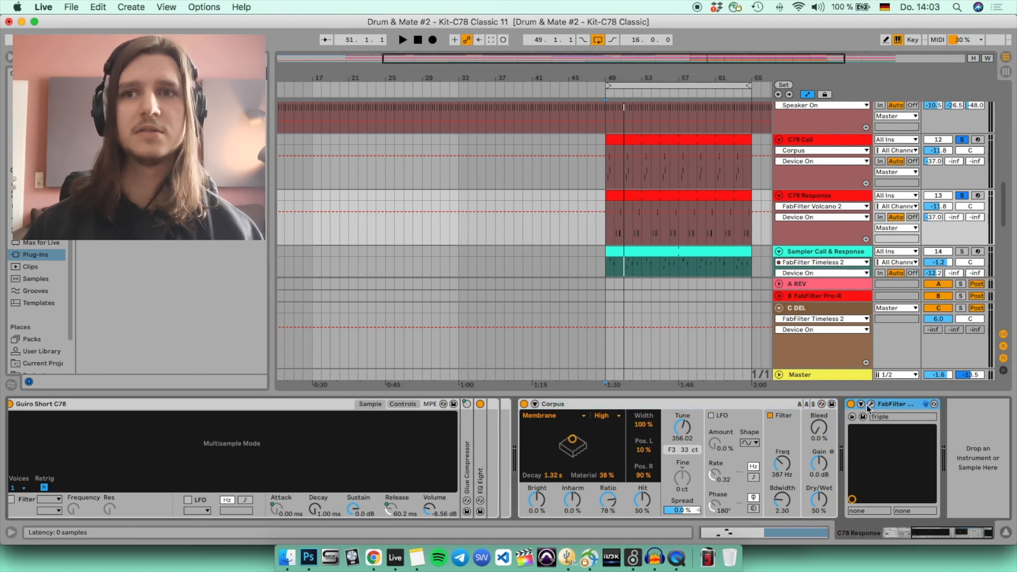
pyautogui.click(851, 405)
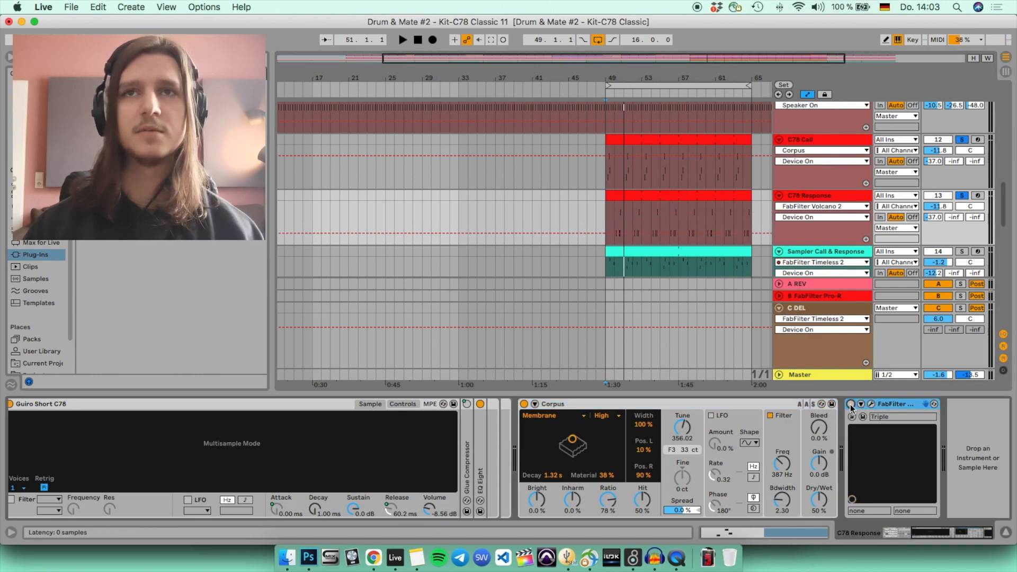
pyautogui.press('space')
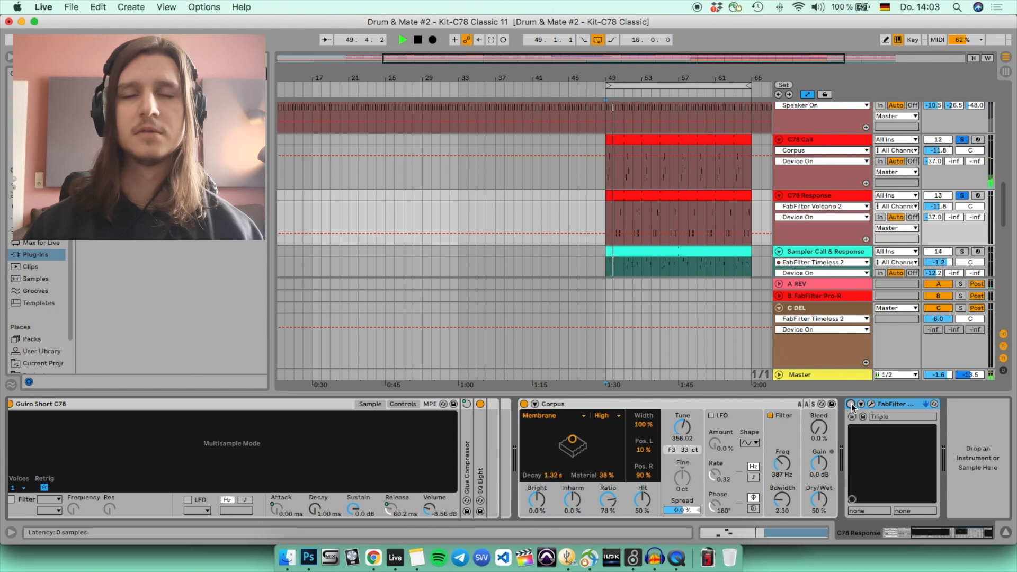
pyautogui.press('space')
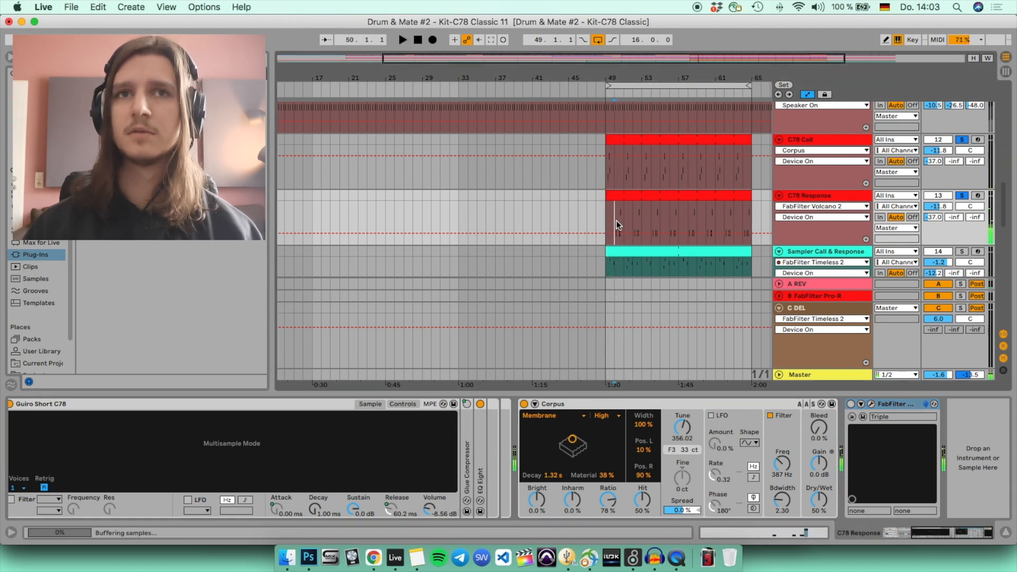
pyautogui.click(851, 404)
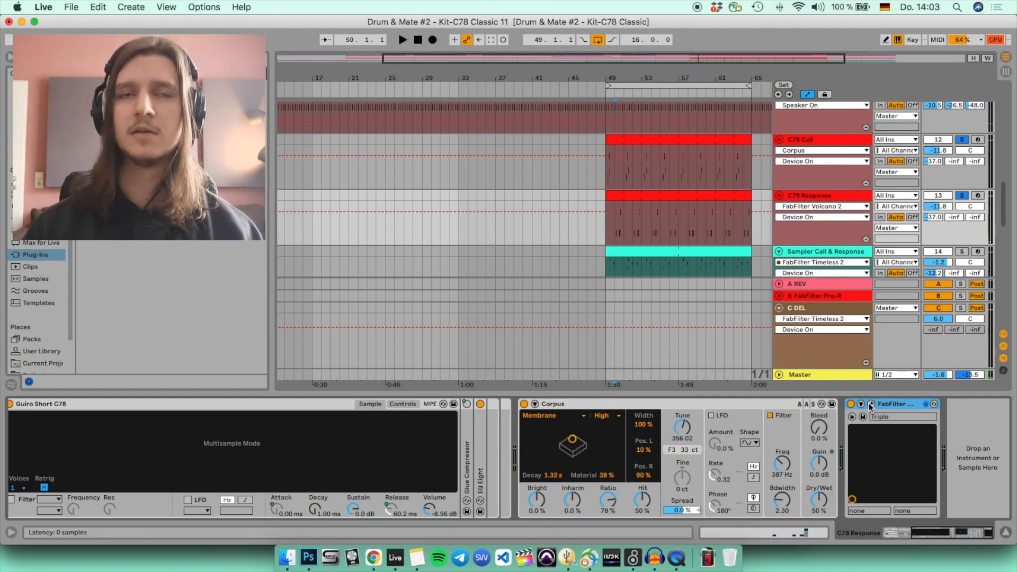
# Step: Show the FabFilter Volcano 2 filter and its two XLFO modulators on C78 Response, and close the plug-in window
pyautogui.click(871, 404)
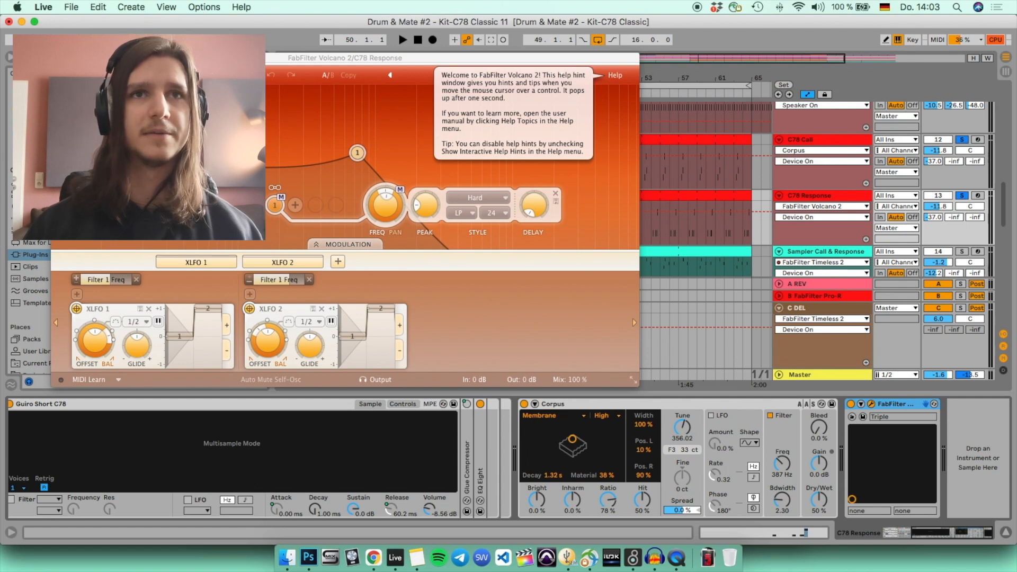
pyautogui.click(57, 58)
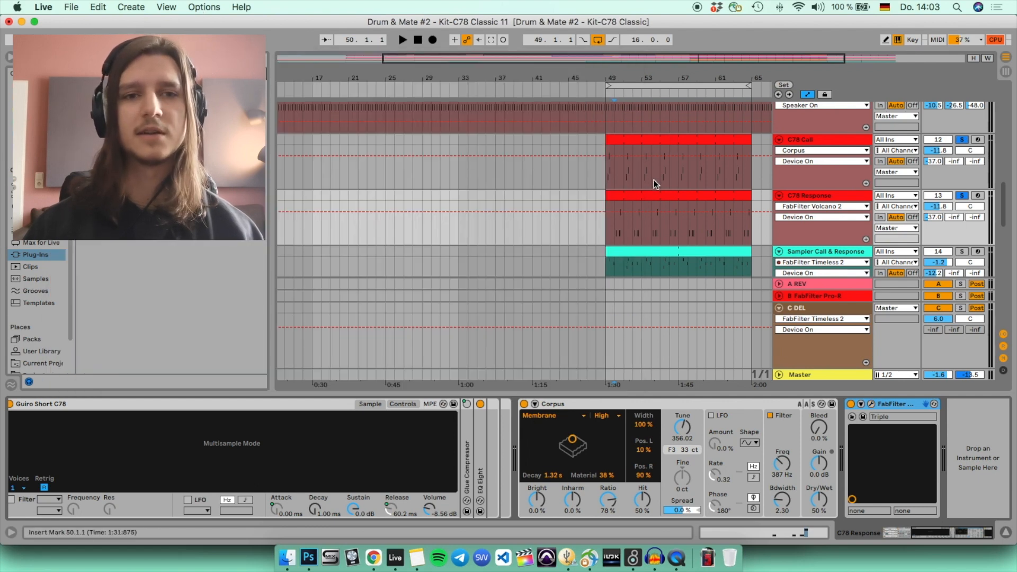
# Step: Play from bar 49, solo the Sampler Call & Response track, and show its device chain
pyautogui.scroll(-2, 963, 243)
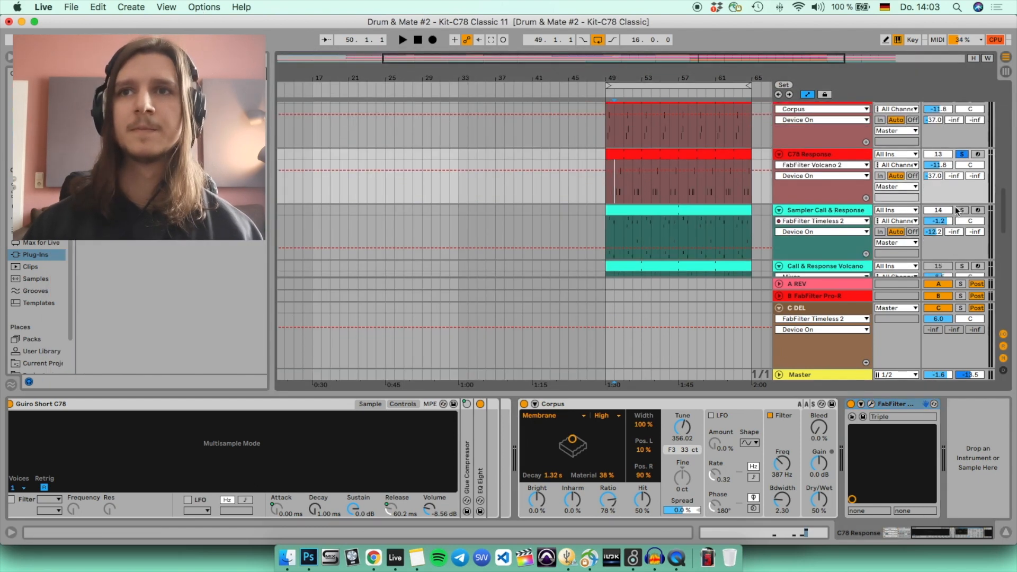
pyautogui.press('space')
pyautogui.click(605, 195)
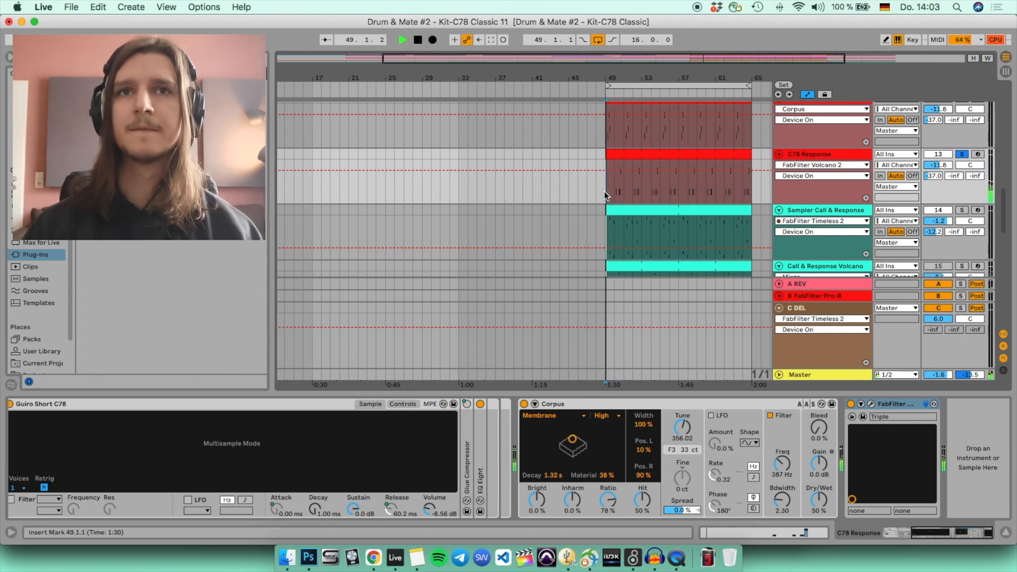
pyautogui.click(962, 211)
pyautogui.click(845, 212)
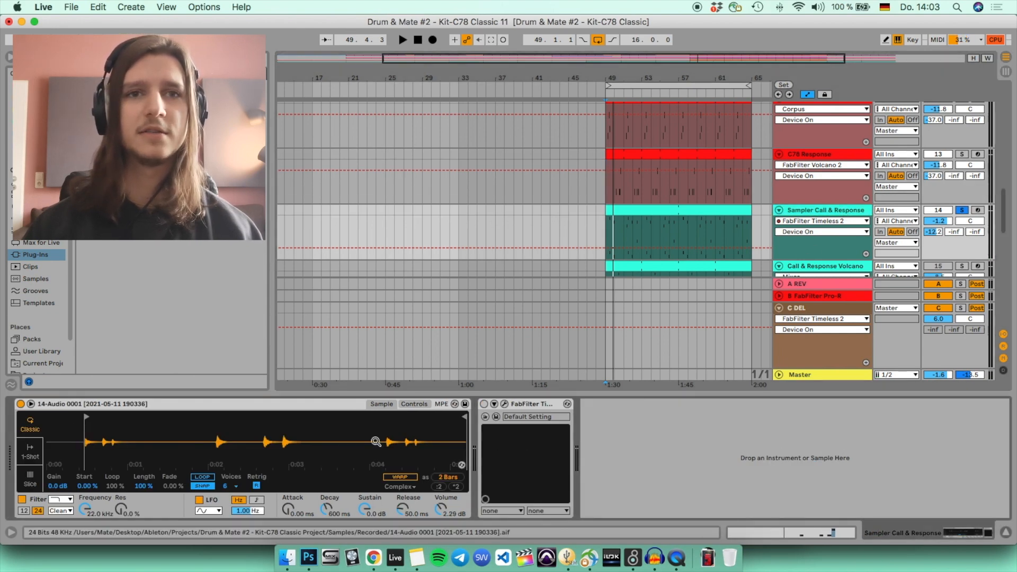
# Step: Show the FabFilter Timeless 2 window on Sampler Call & Response and play the track with the plug-in bypassed
pyautogui.click(484, 405)
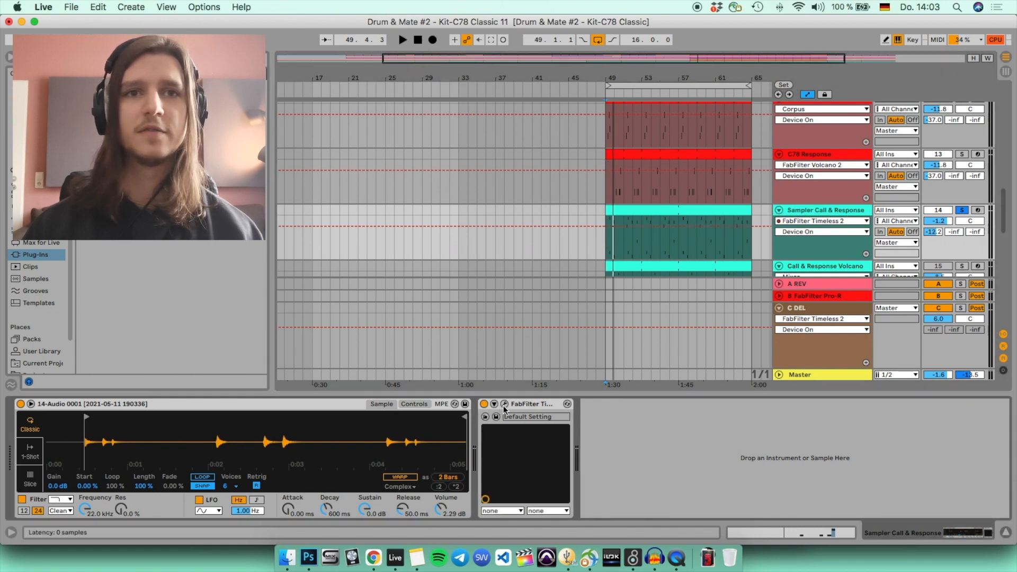
pyautogui.click(504, 405)
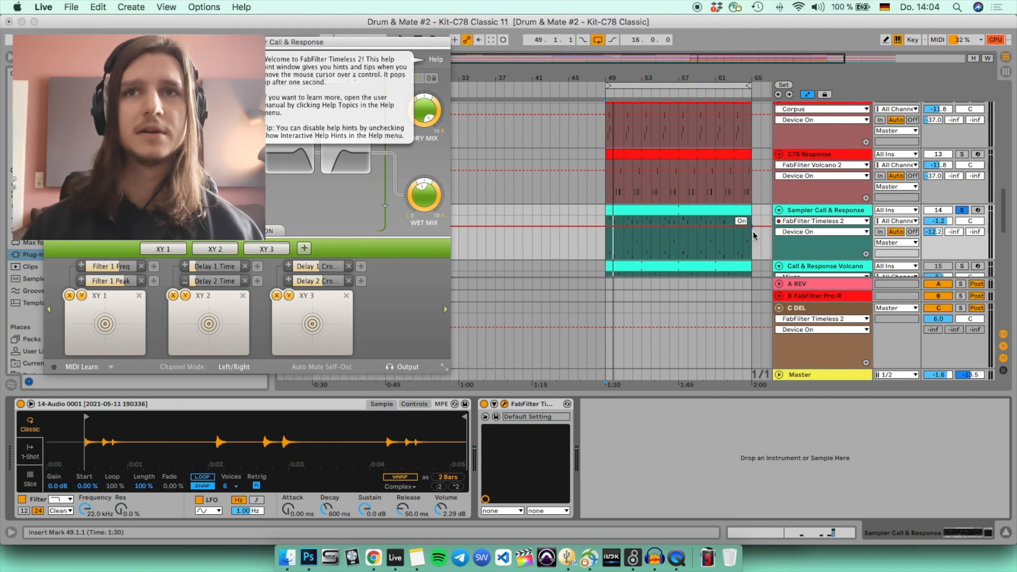
pyautogui.click(484, 405)
pyautogui.press('space')
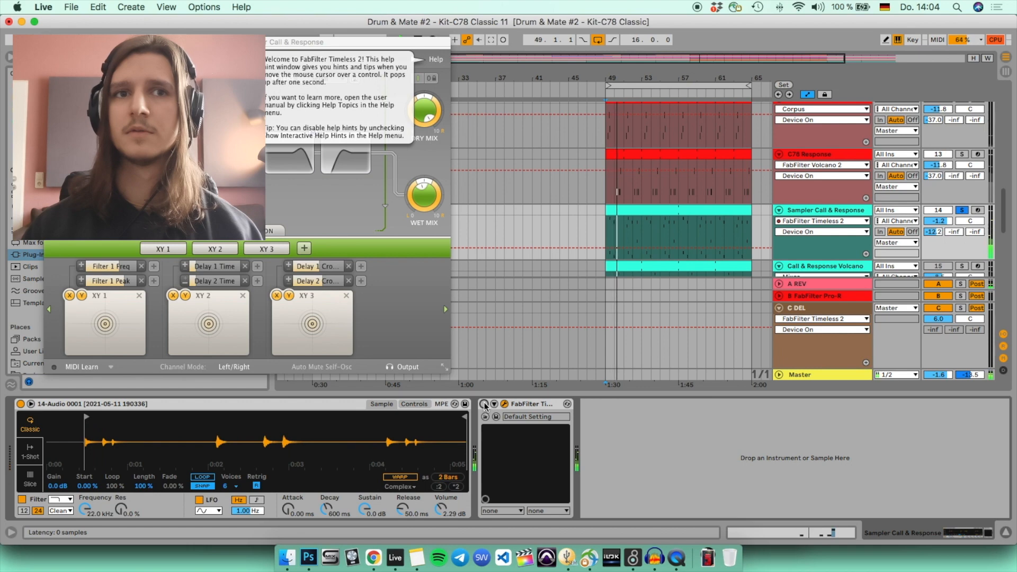
# Step: Open the Sampler Call & Response MIDI clip and select its G#2 notes and its F3 notes to show the pattern
pyautogui.doubleClick(659, 219)
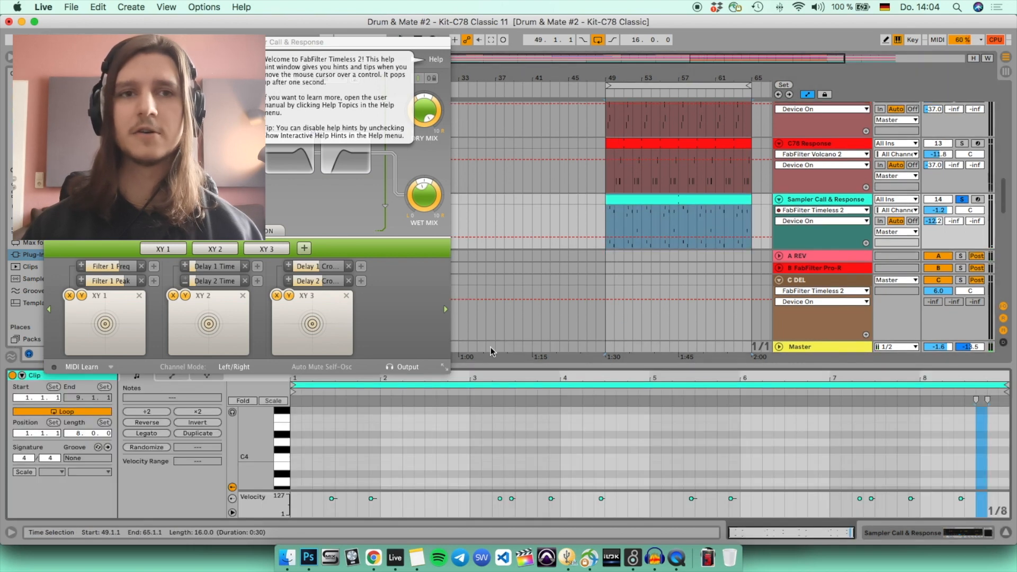
pyautogui.scroll(-5, 432, 417)
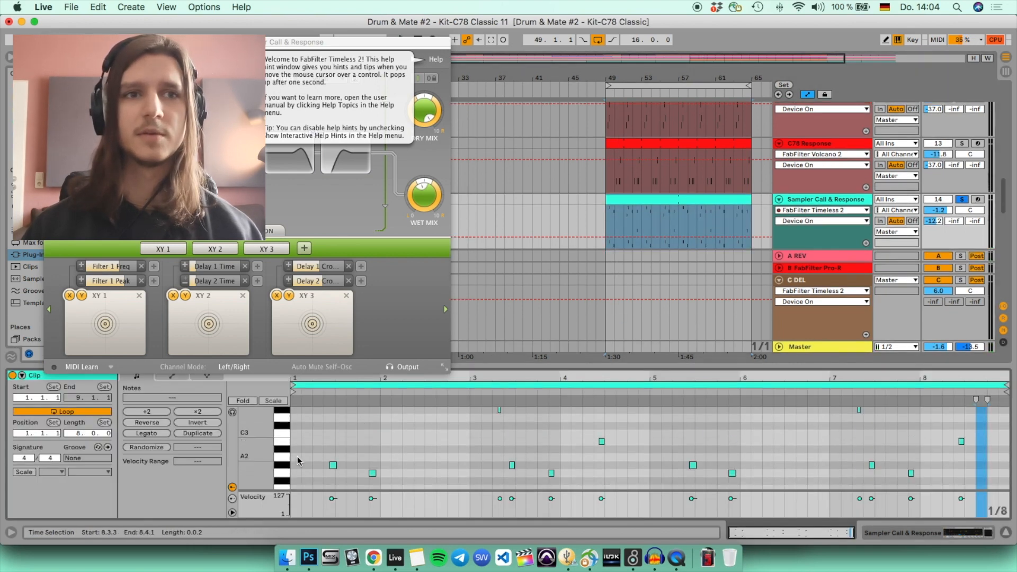
pyautogui.click(287, 464)
pyautogui.scroll(3, 357, 437)
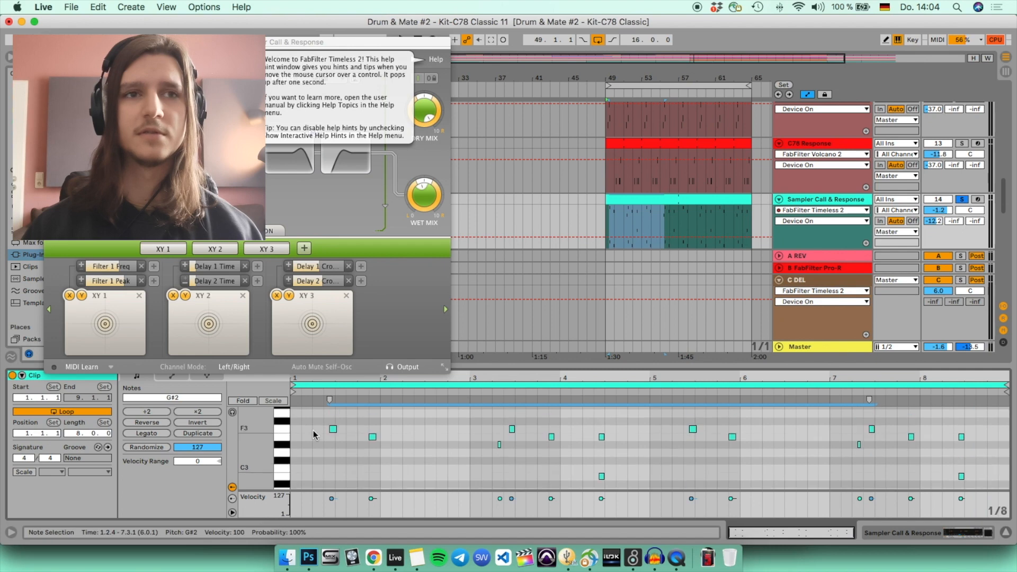
pyautogui.click(286, 431)
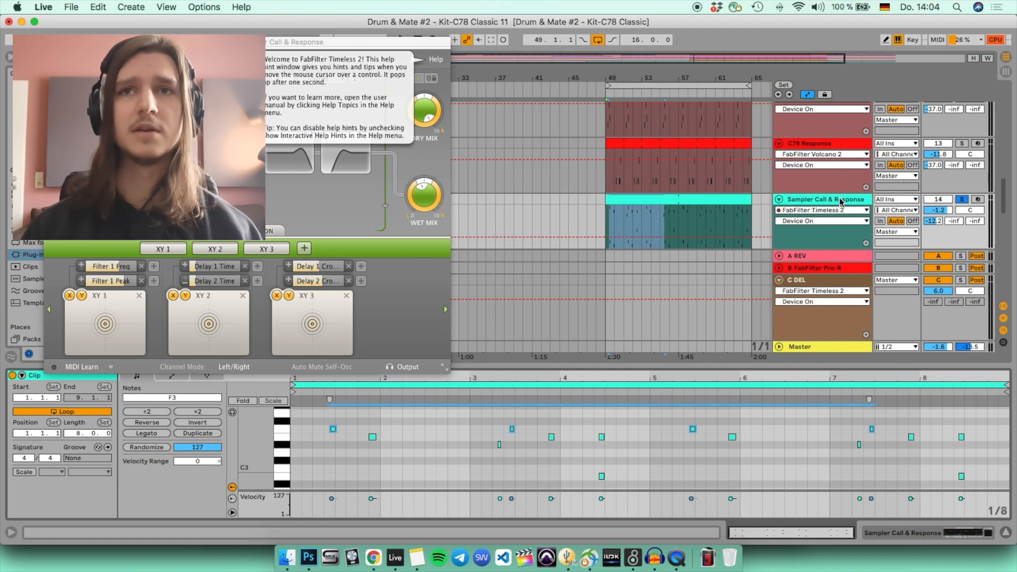
# Step: Play the Sampler Call & Response track with FabFilter Timeless 2 switched on and show its device chain again
pyautogui.press('space')
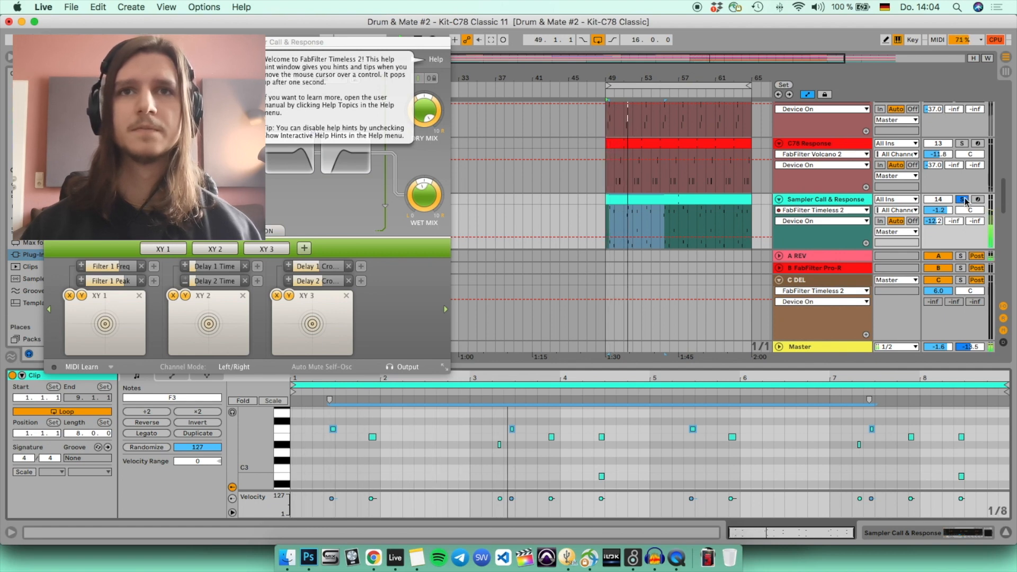
pyautogui.click(829, 201)
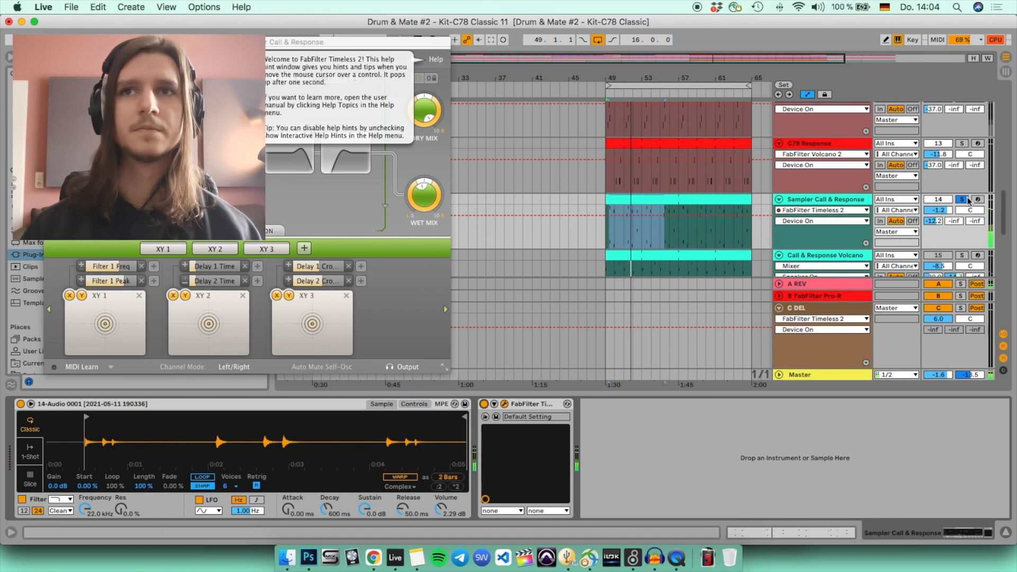
pyautogui.scroll(-1, 968, 201)
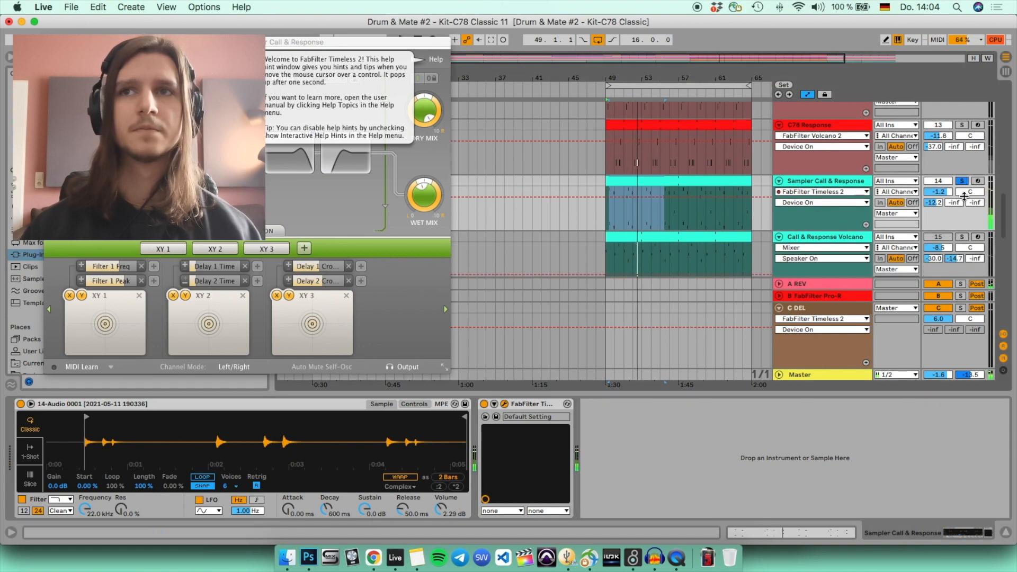
pyautogui.click(963, 182)
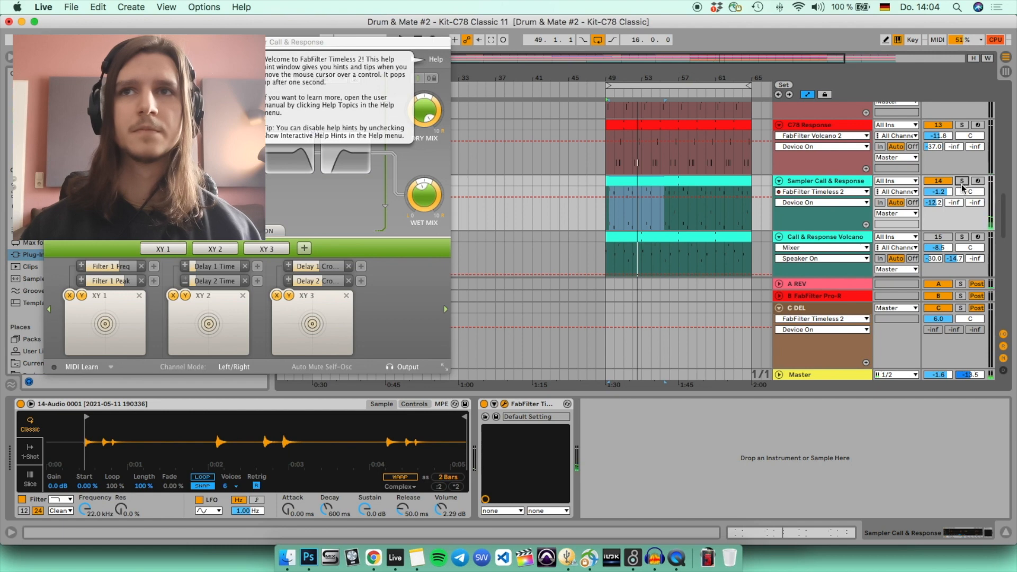
pyautogui.scroll(-6, 963, 187)
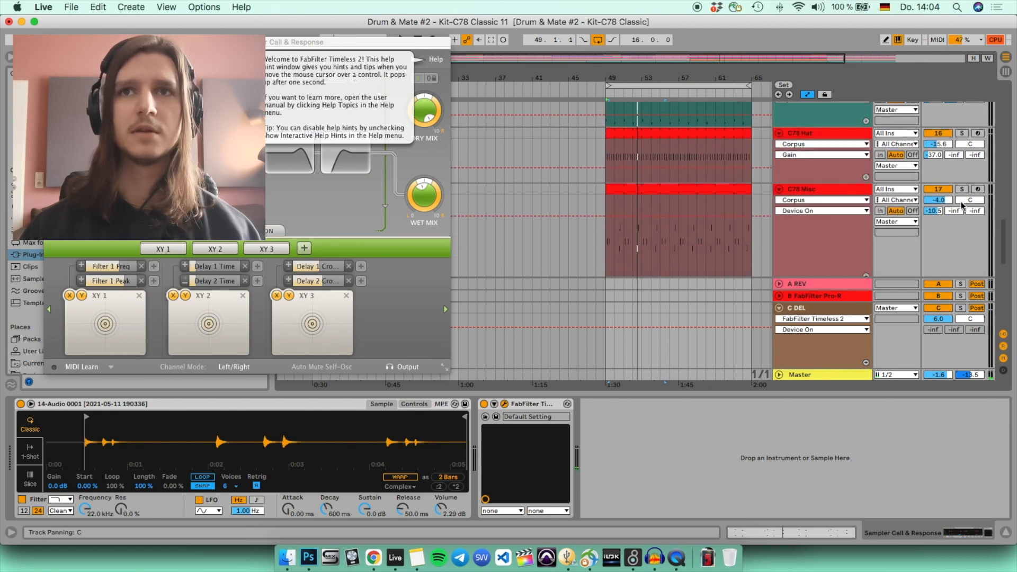
pyautogui.scroll(2, 961, 201)
pyautogui.click(962, 193)
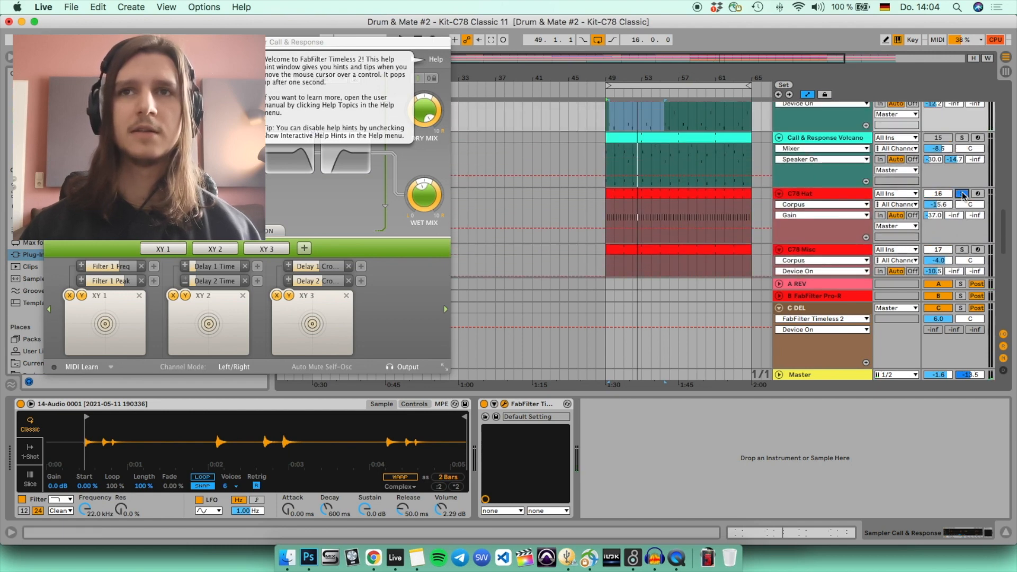
pyautogui.scroll(2, 962, 188)
pyautogui.scroll(1, 961, 184)
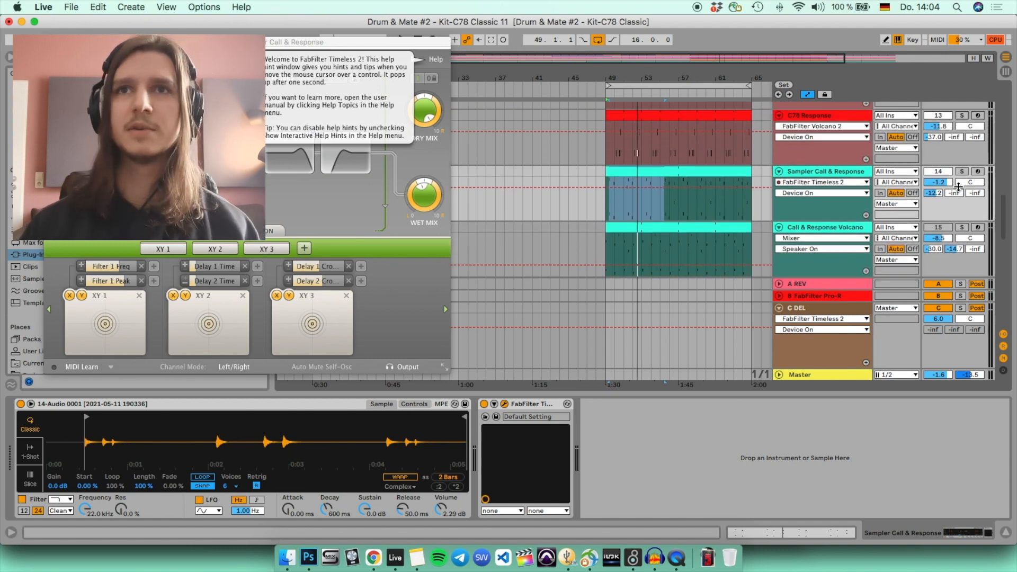
# Step: Solo C78 Call, C78 Response and Sampler Call & Response and play them together
pyautogui.scroll(4, 961, 165)
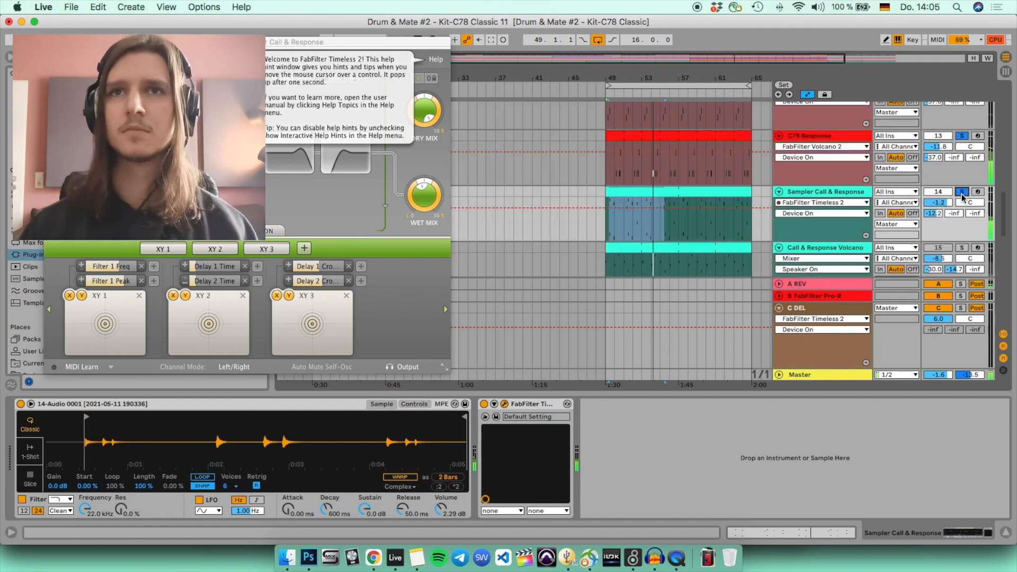
pyautogui.scroll(3, 961, 194)
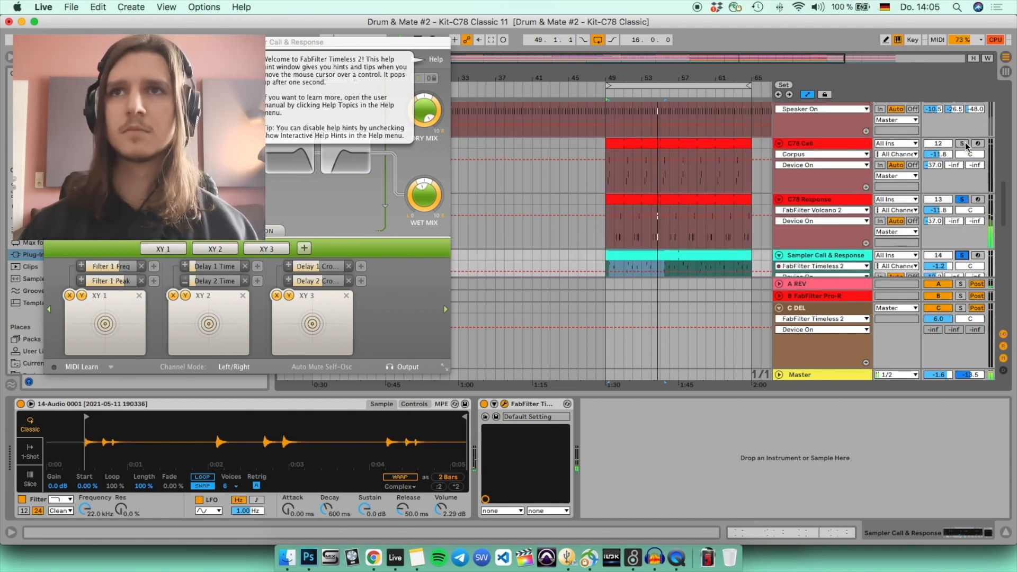
pyautogui.click(963, 143)
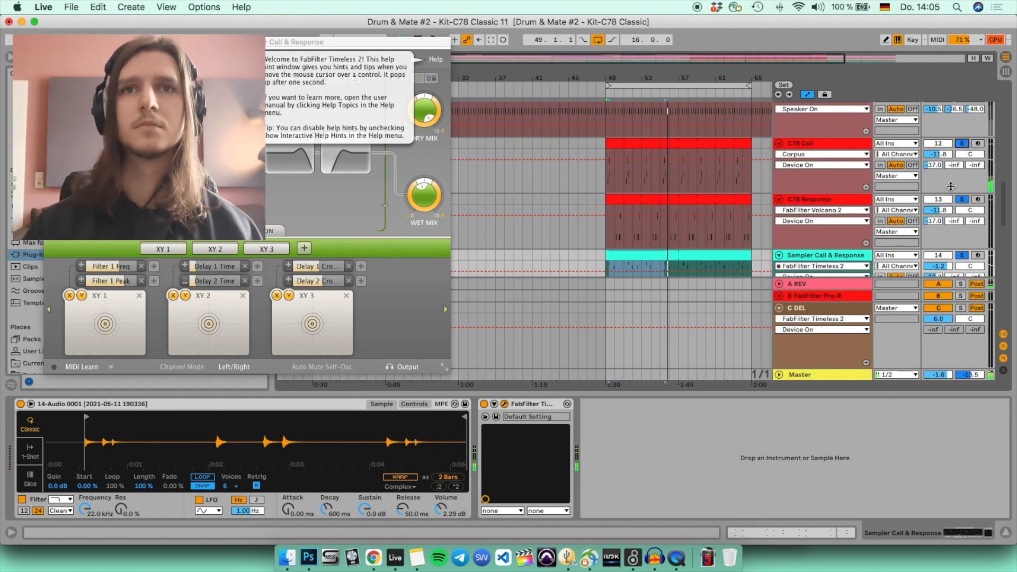
pyautogui.scroll(-2, 909, 215)
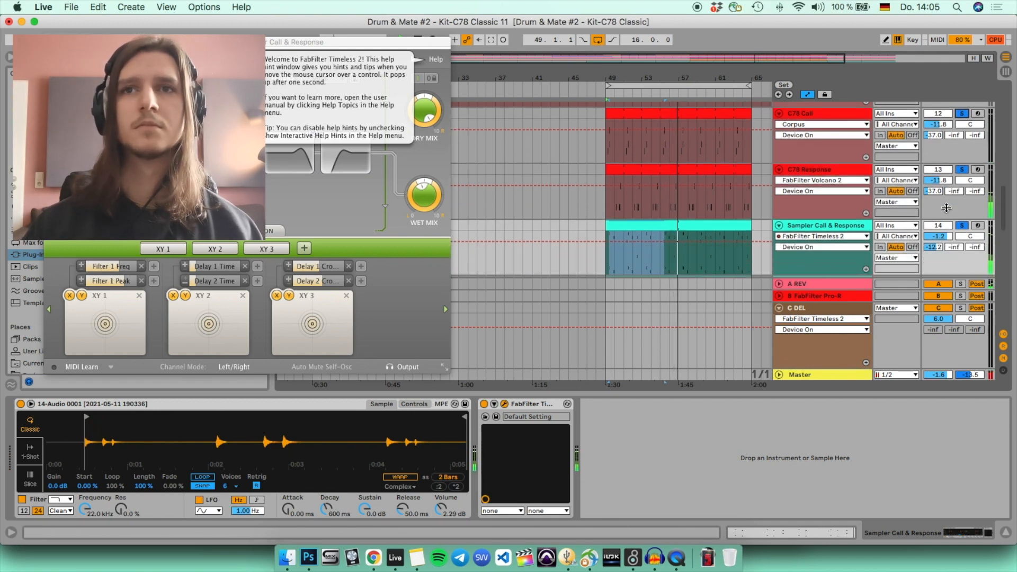
pyautogui.scroll(-4, 949, 210)
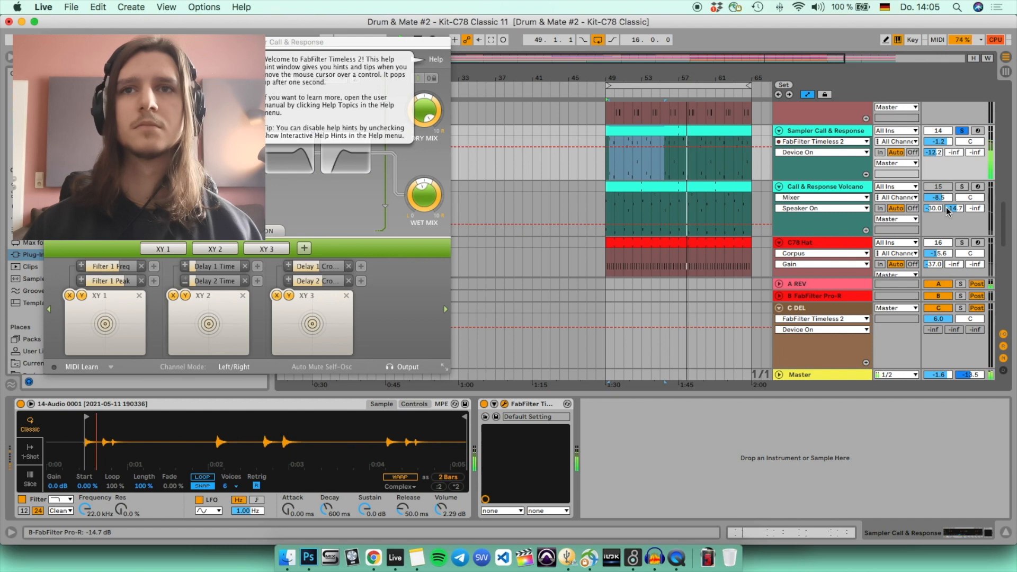
pyautogui.scroll(5, 949, 211)
pyautogui.scroll(-3, 948, 212)
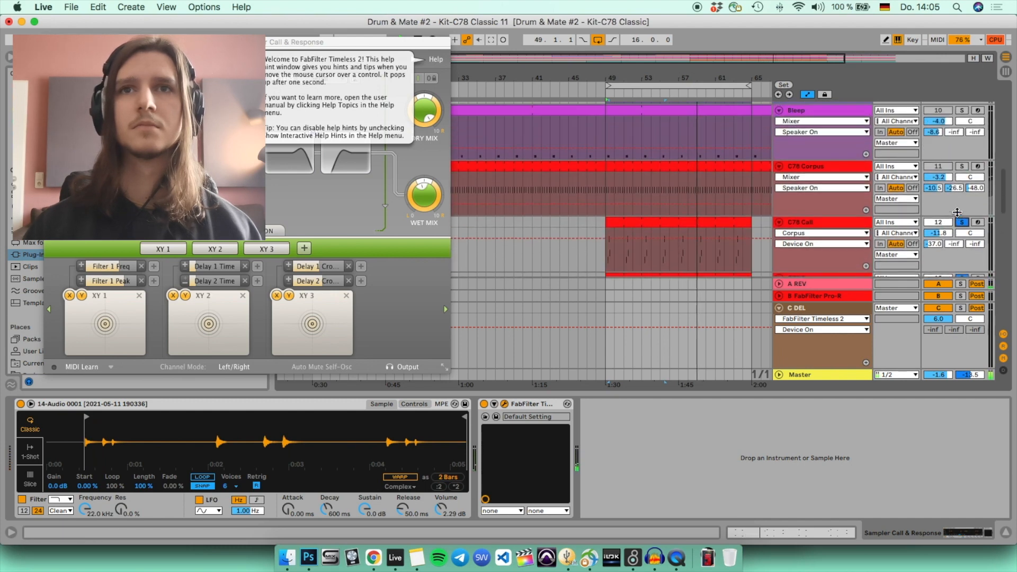
# Step: Add C78 Hat to the soloed tracks and show its device chain through Corpus and FabFilter Pro-Q 2
pyautogui.scroll(-8, 959, 214)
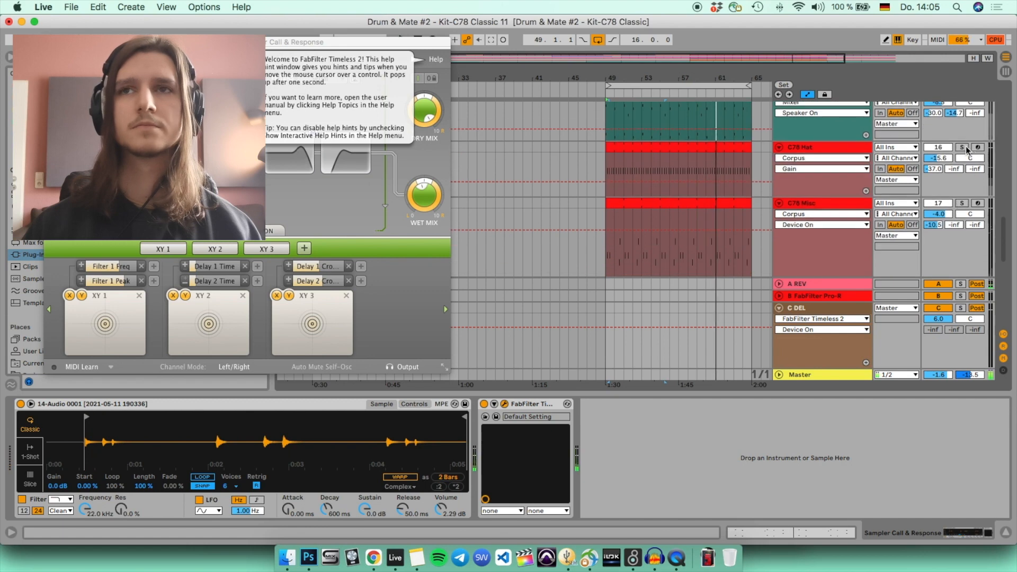
pyautogui.scroll(2, 962, 159)
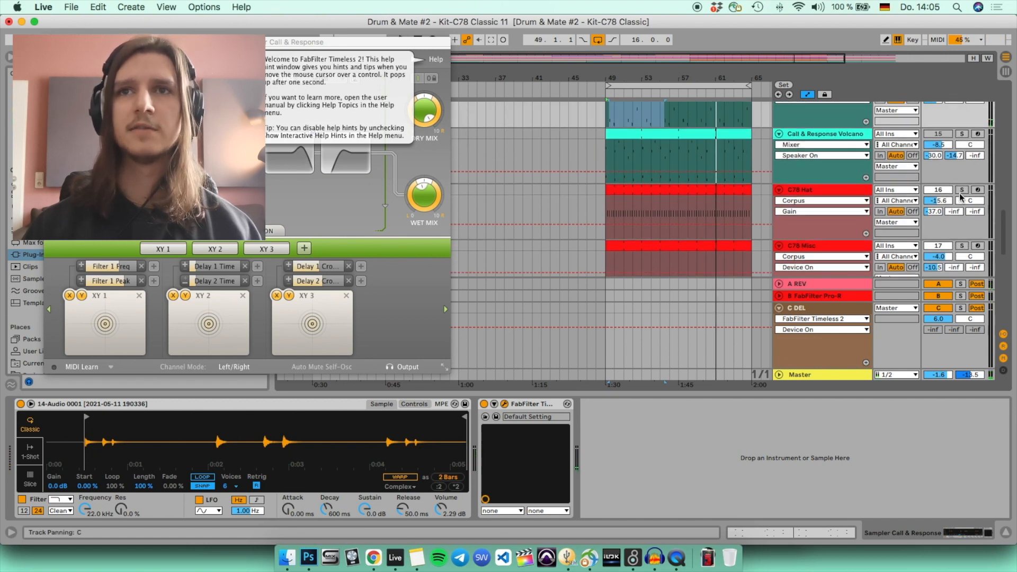
pyautogui.click(961, 190)
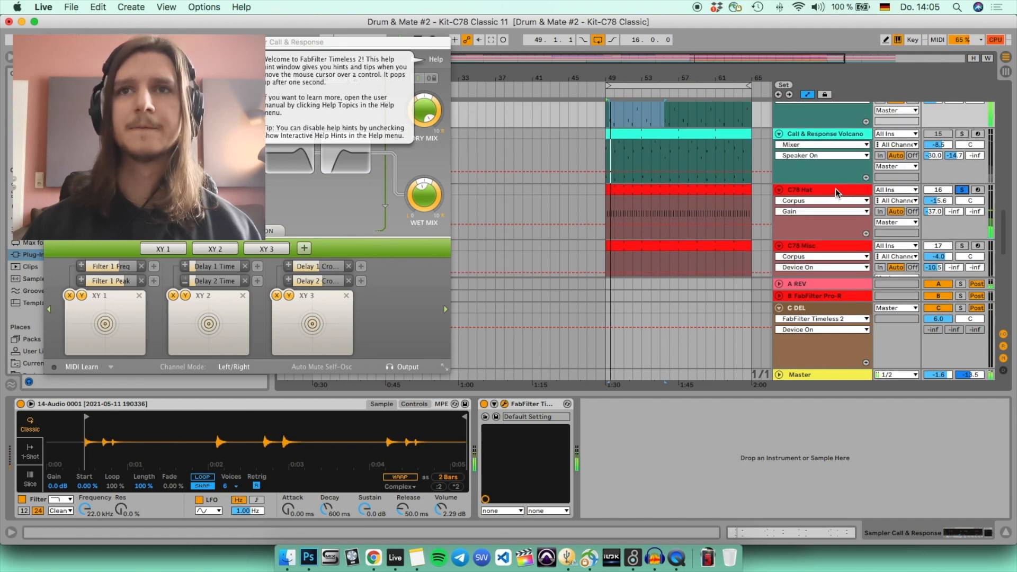
pyautogui.click(835, 190)
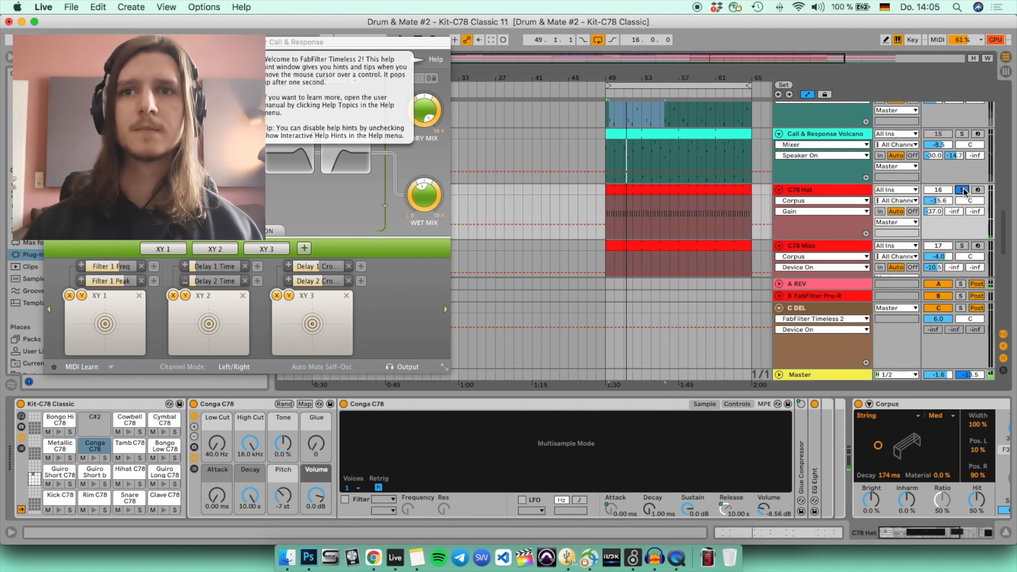
pyautogui.hscroll(5, 631, 472)
pyautogui.hscroll(3, 633, 459)
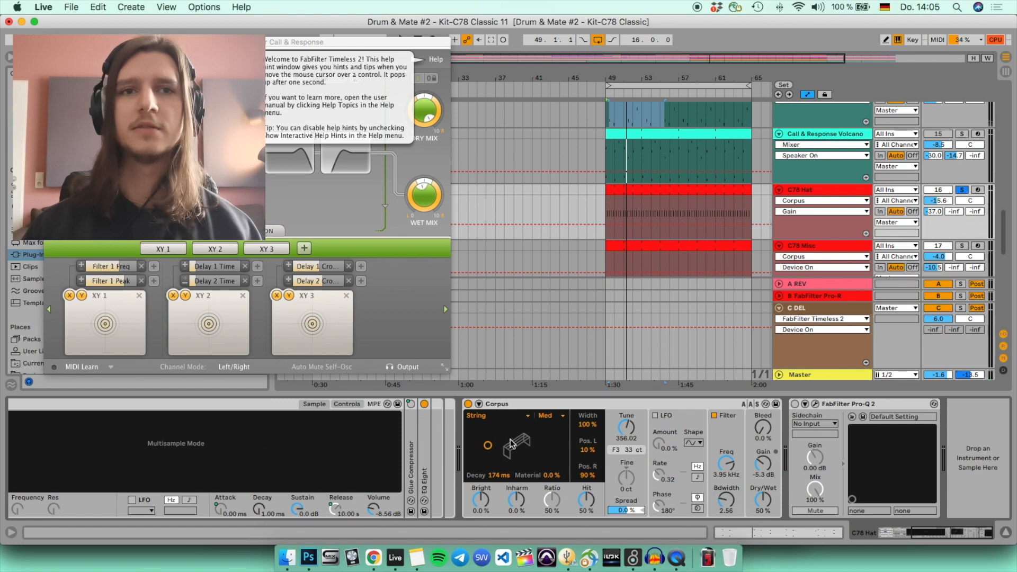
pyautogui.hscroll(-2, 512, 444)
pyautogui.hscroll(2, 630, 401)
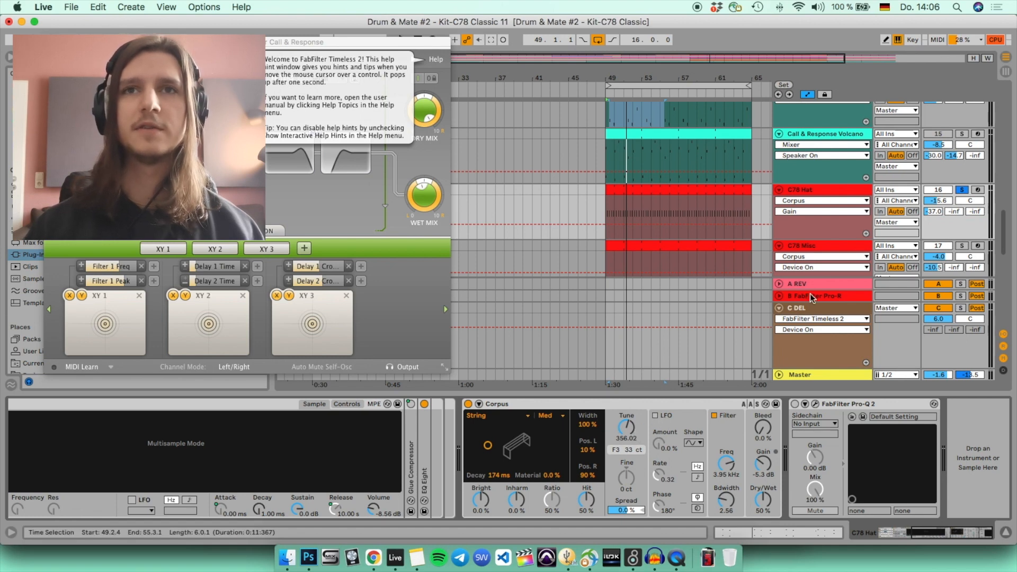
# Step: Play the C78 Hat track and point out the Decay and Dry/Wet controls of its Corpus device
pyautogui.click(829, 192)
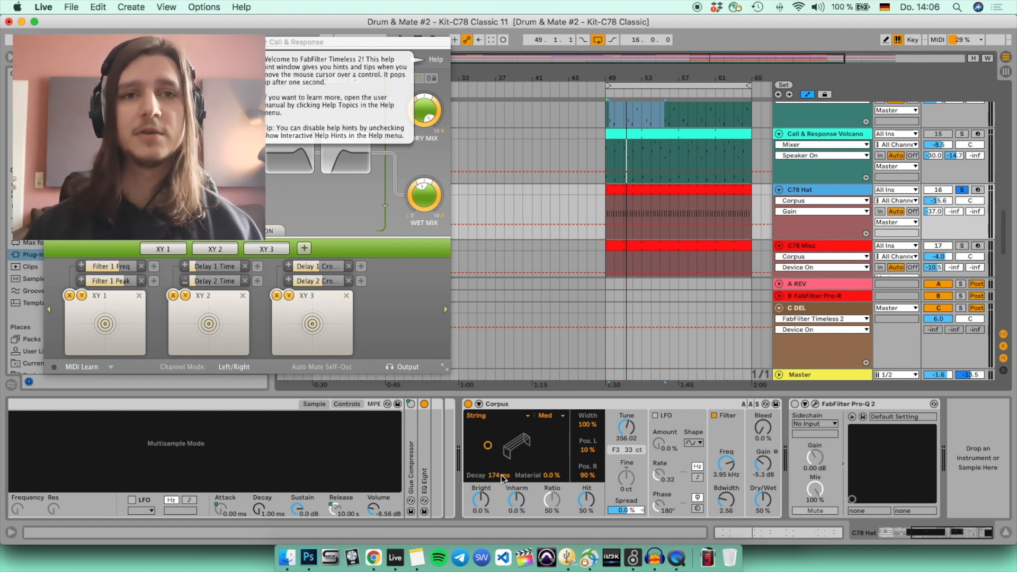
pyautogui.press('space')
pyautogui.moveTo(497, 477)
pyautogui.mouseDown()
pyautogui.moveTo(497, 445)
pyautogui.moveTo(497, 477)
pyautogui.mouseUp()
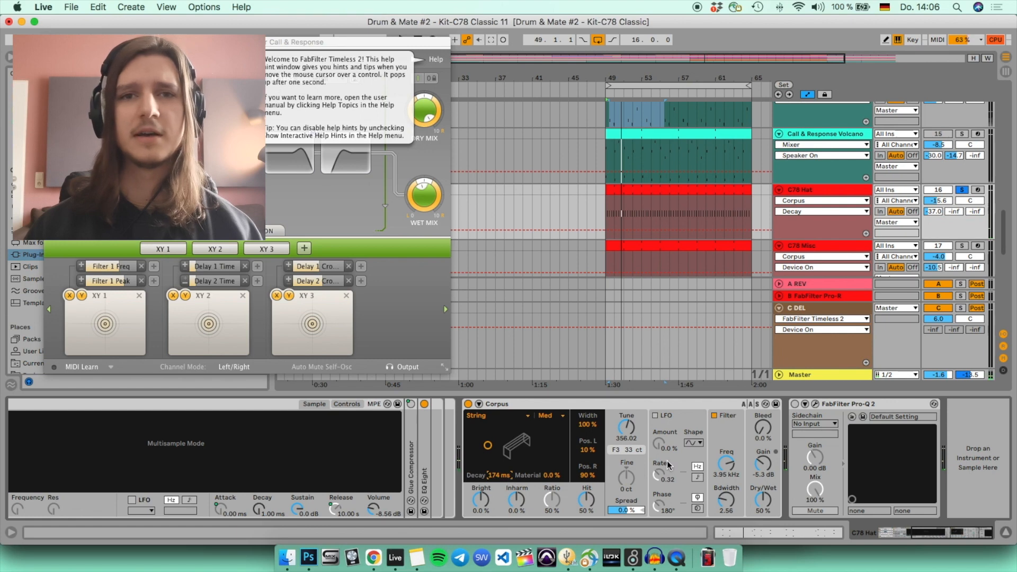
pyautogui.click(763, 500)
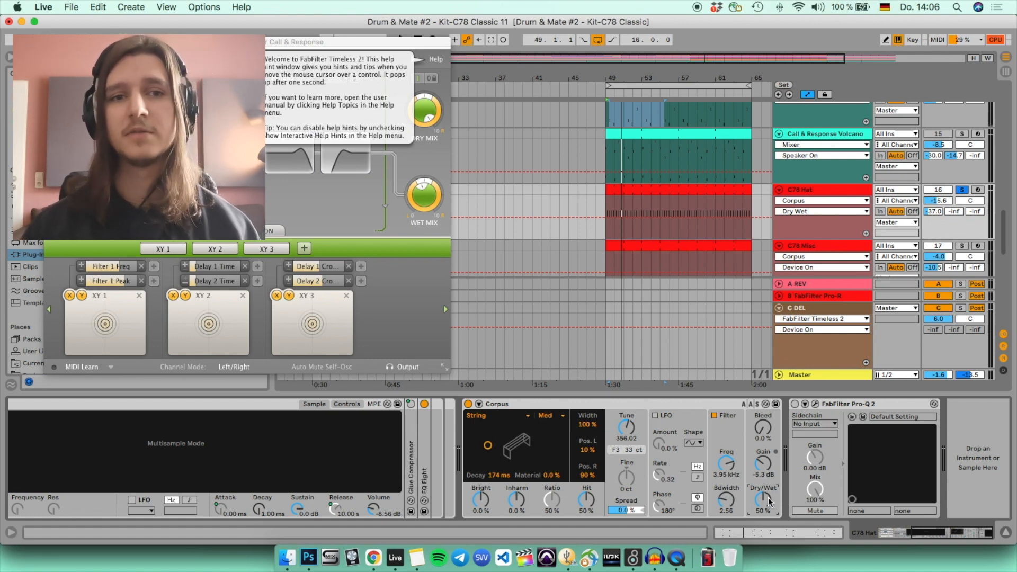
# Step: Play the C78 Hat track with the Corpus Dry/Wet raised to 100%, and reset it to 50%
pyautogui.press('space')
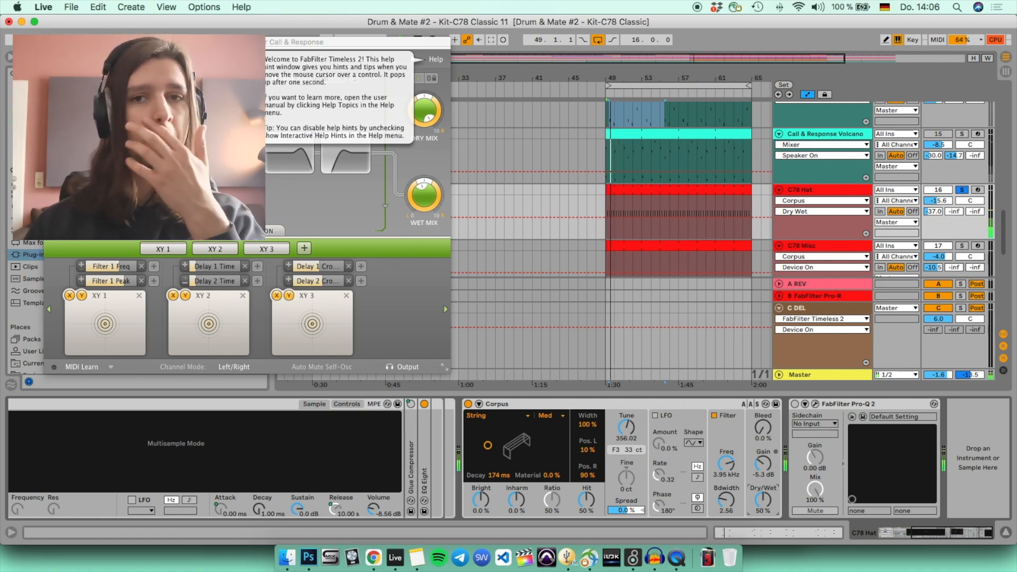
pyautogui.moveTo(764, 503); pyautogui.dragTo(765, 461)
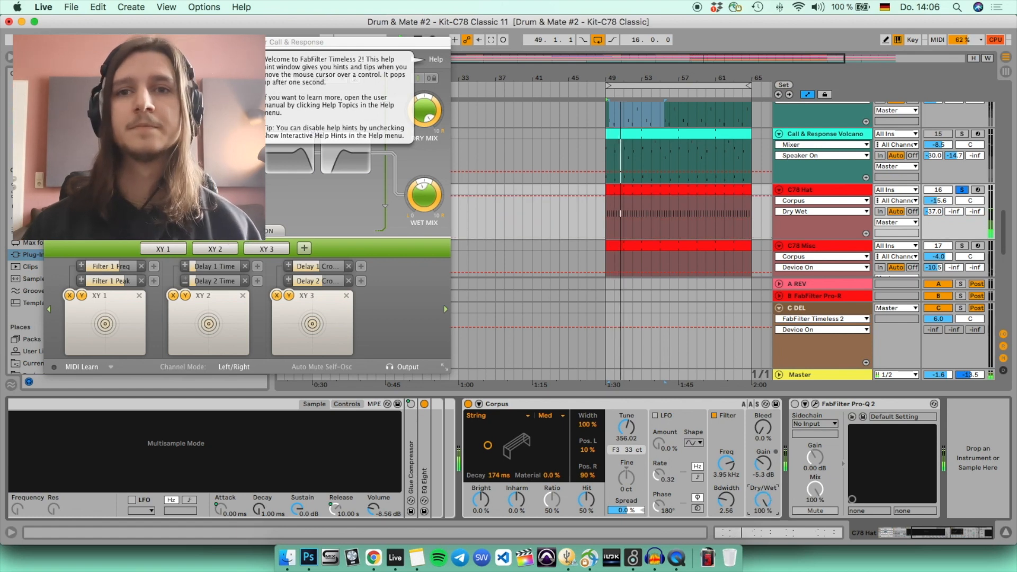
pyautogui.doubleClick(764, 503)
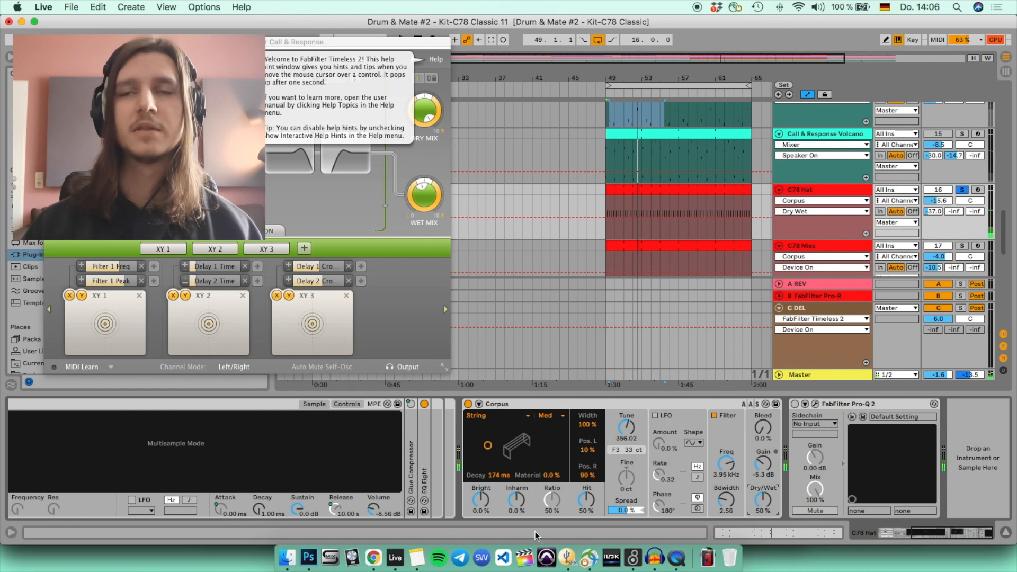
# Step: Solo the C78 Misc track and show its device chain with EQ Eight and Corpus
pyautogui.scroll(-3, 938, 178)
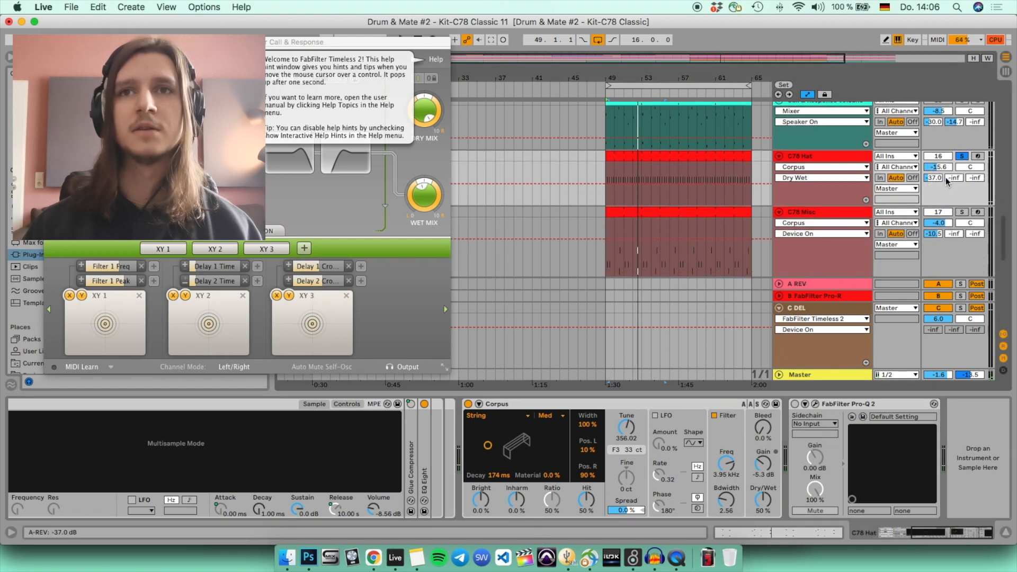
pyautogui.click(962, 212)
pyautogui.click(810, 215)
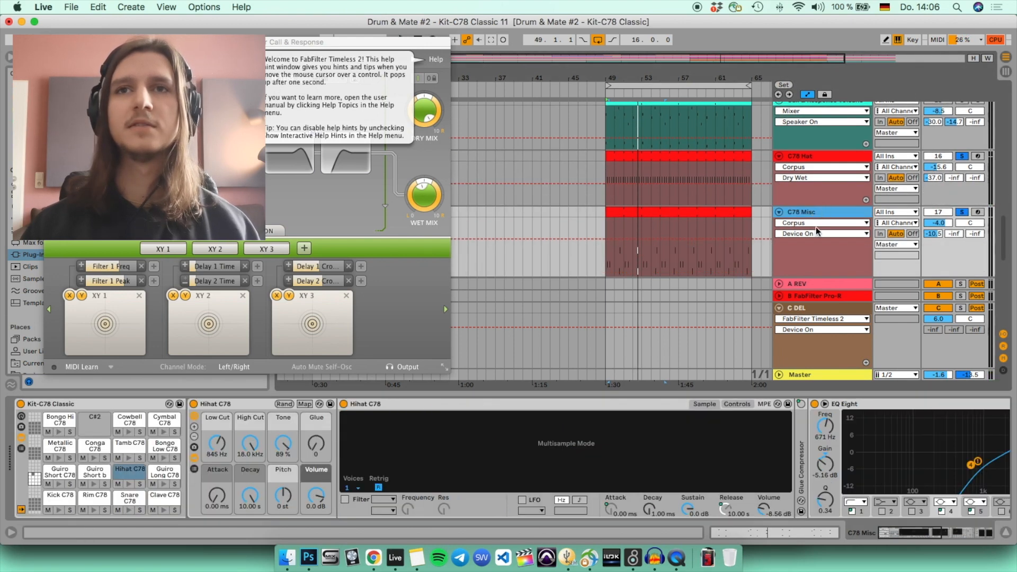
pyautogui.hscroll(5, 741, 453)
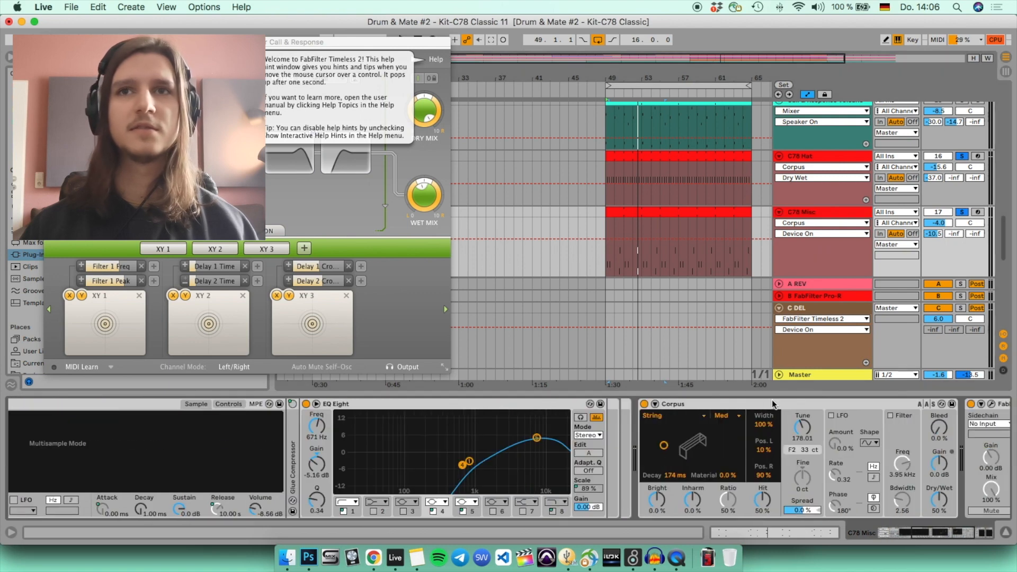
# Step: Play from bar 49 and unsolo the C78 Hat track so C78 Misc is heard without it
pyautogui.click(603, 256)
pyautogui.press('space')
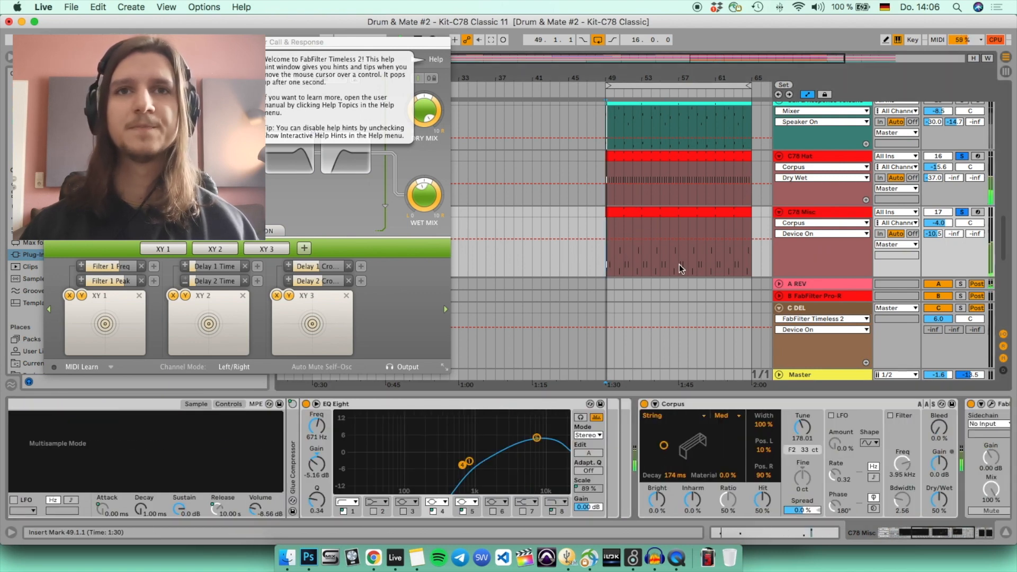
pyautogui.click(962, 155)
# Step: Examine the C78 Misc device chain up to FabFilter Timeless 2 and select its Corpus device
pyautogui.hscroll(3, 603, 447)
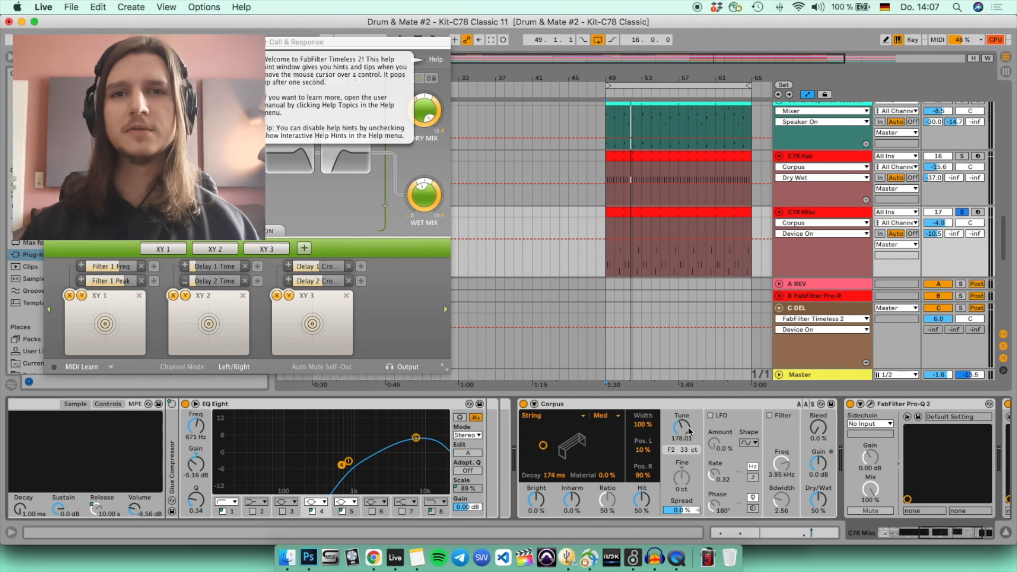
pyautogui.hscroll(2, 682, 423)
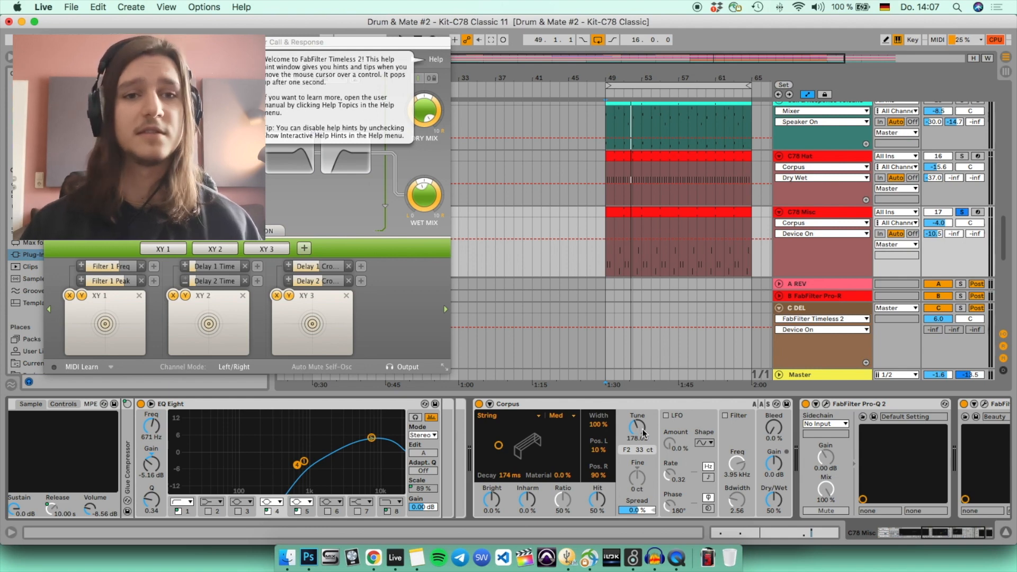
pyautogui.hscroll(2, 642, 428)
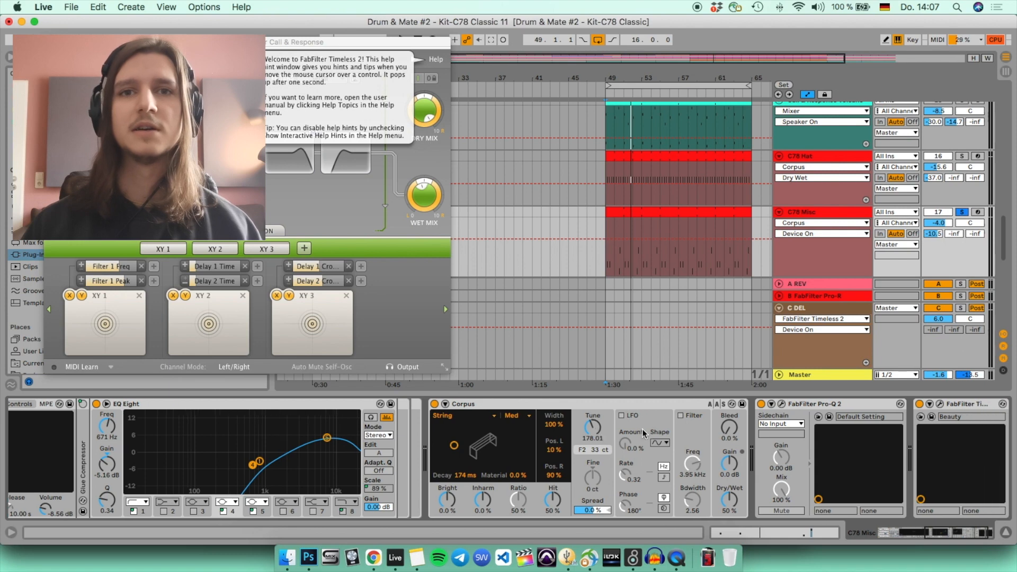
pyautogui.hscroll(3, 600, 426)
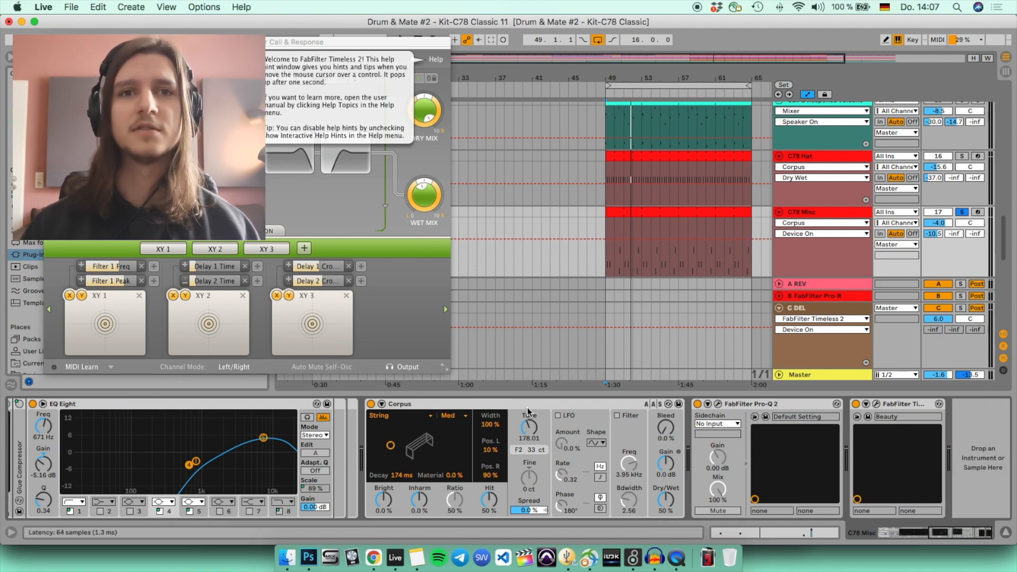
pyautogui.click(536, 409)
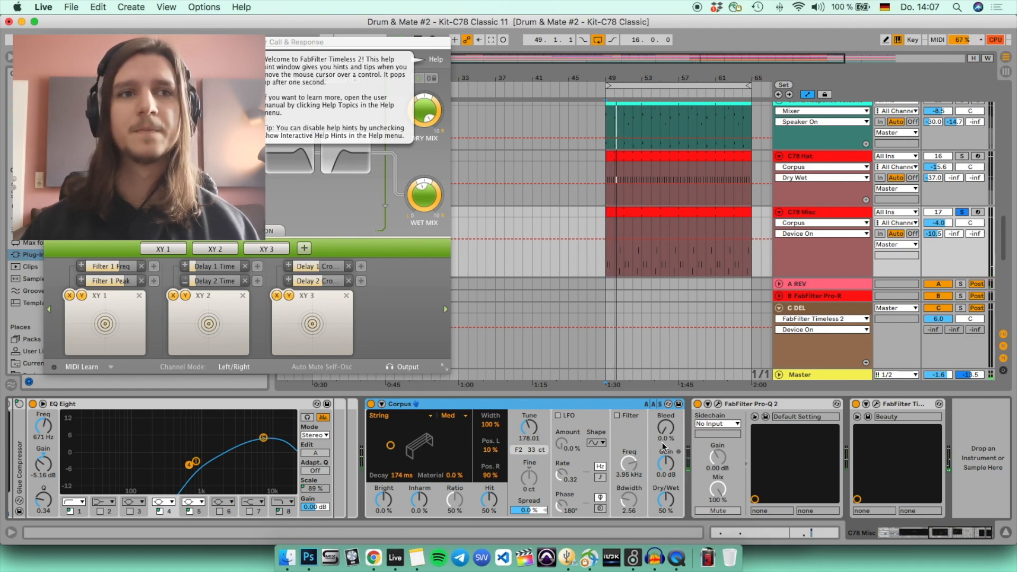
# Step: Switch EQ Eight on C78 Misc off and back on during playback to compare the sound
pyautogui.hscroll(-8, 311, 408)
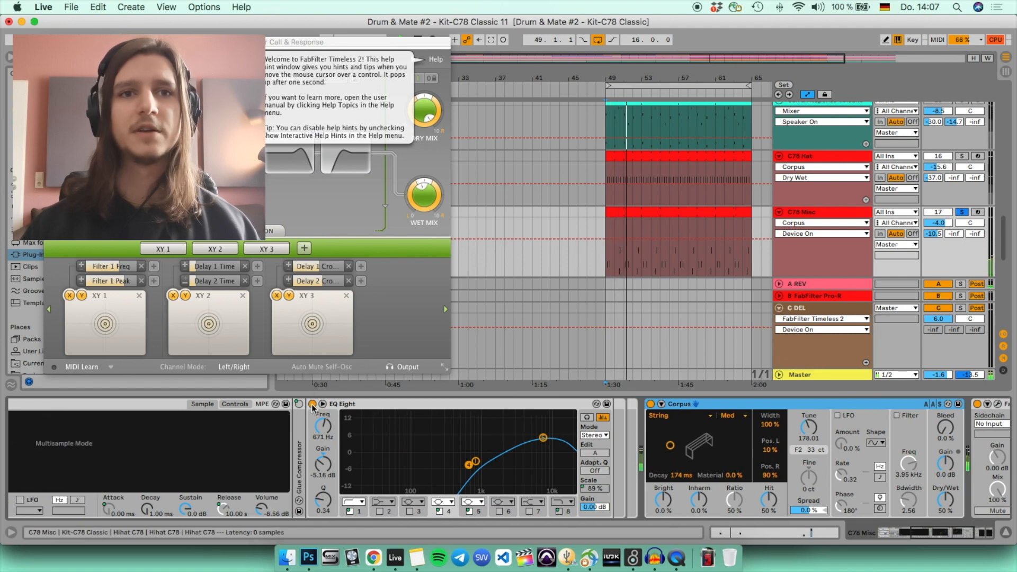
pyautogui.click(312, 405)
pyautogui.click(312, 404)
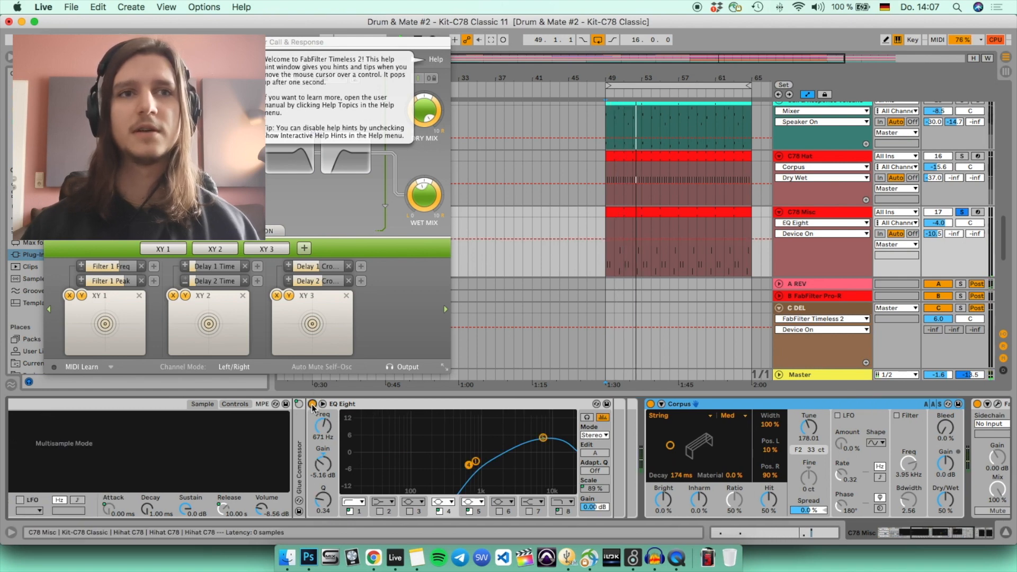
# Step: Check the FabFilter Pro-Q 2 window on C78 Misc, close it and show the FabFilter Timeless 2 device
pyautogui.hscroll(5, 525, 461)
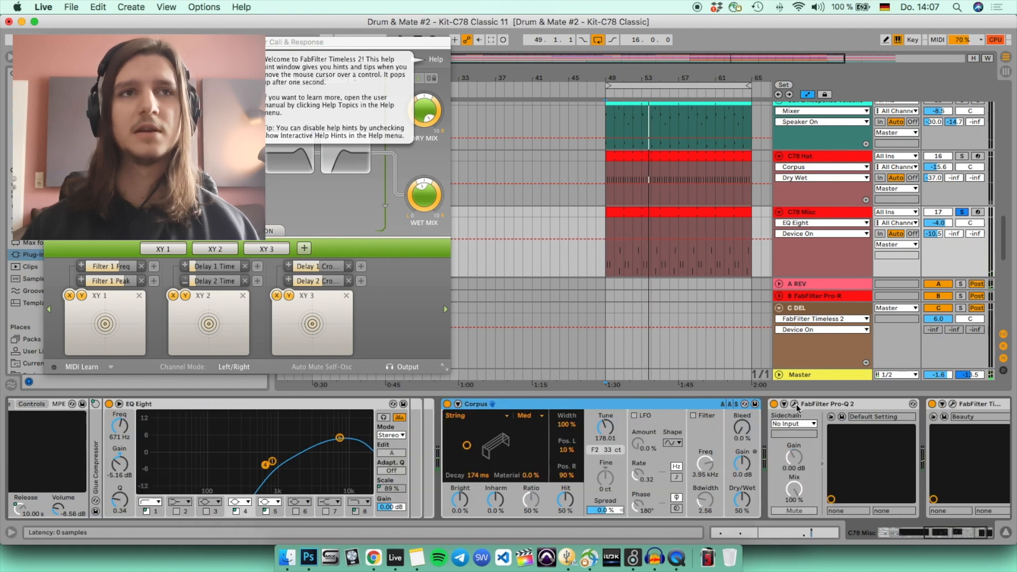
pyautogui.click(796, 405)
pyautogui.click(358, 123)
pyautogui.hscroll(2, 871, 469)
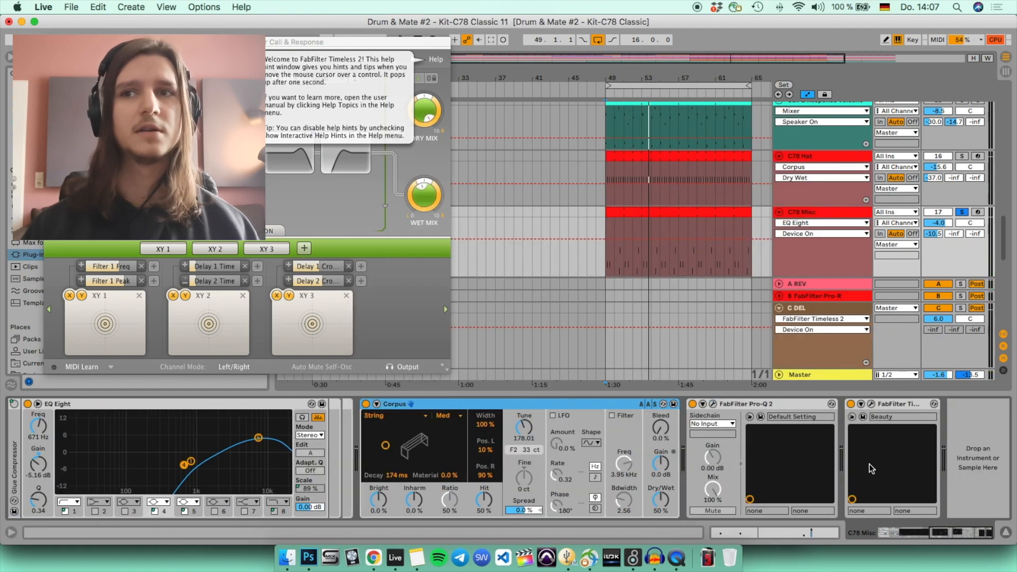
# Step: Show the FabFilter Timeless 2 window on C78 Misc, move it aside and switch the device off
pyautogui.click(872, 405)
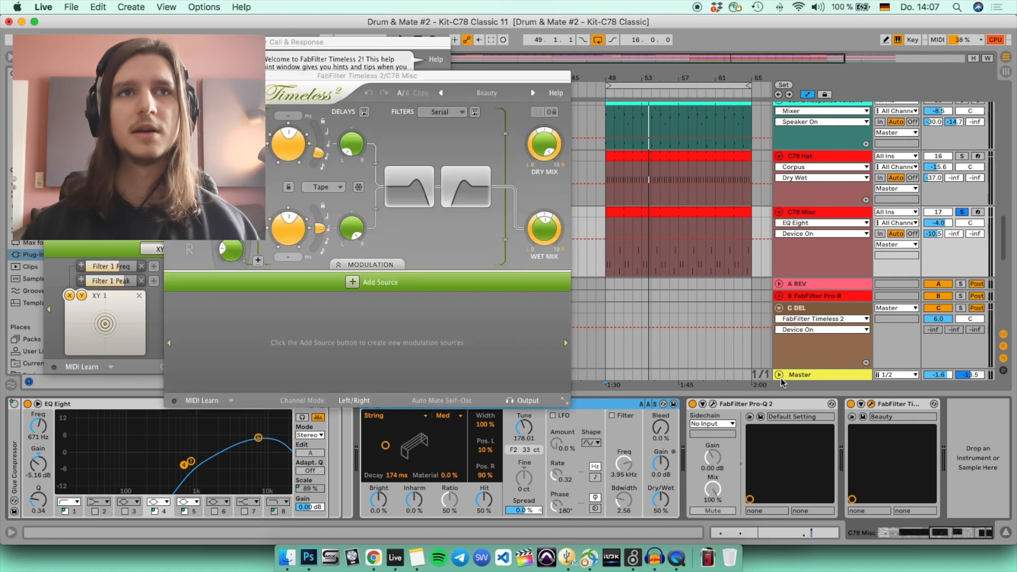
pyautogui.click(851, 405)
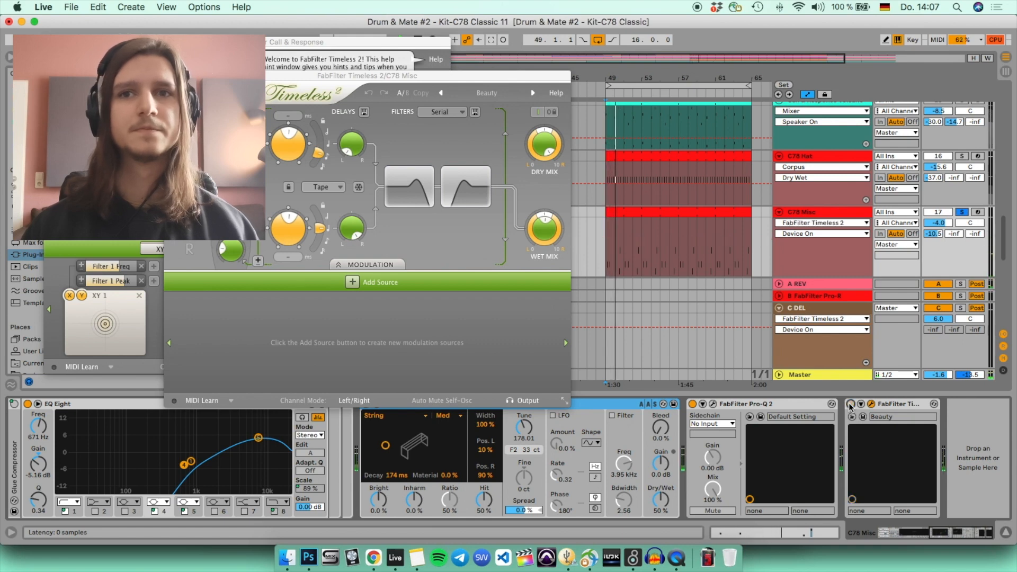
pyautogui.moveTo(330, 75); pyautogui.dragTo(356, 37)
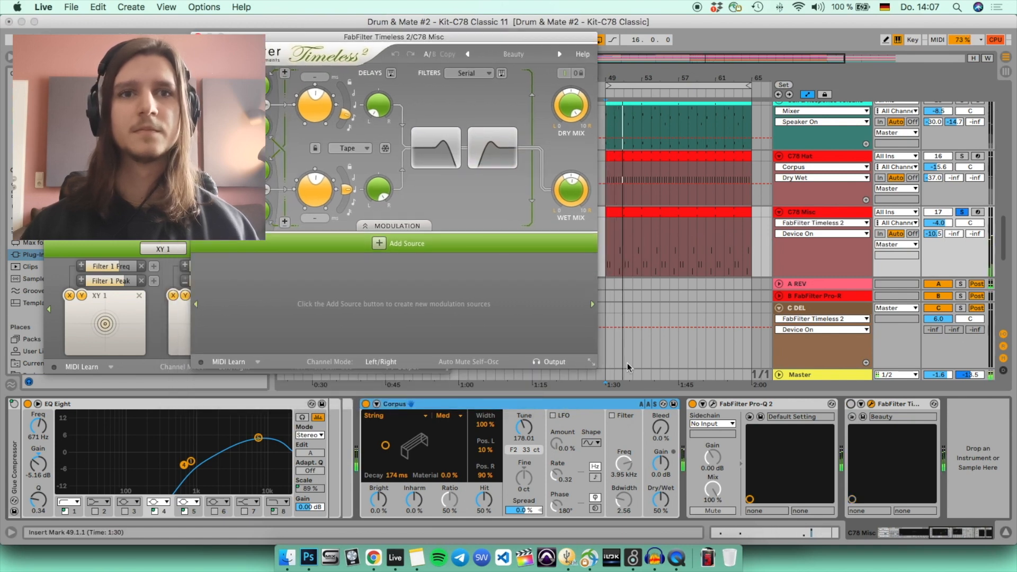
# Step: Switch off FabFilter Pro-Q 2, Corpus and EQ Eight on C78 Misc and play the unprocessed sound from bar 49
pyautogui.click(693, 404)
pyautogui.click(365, 404)
pyautogui.hscroll(-3, 315, 423)
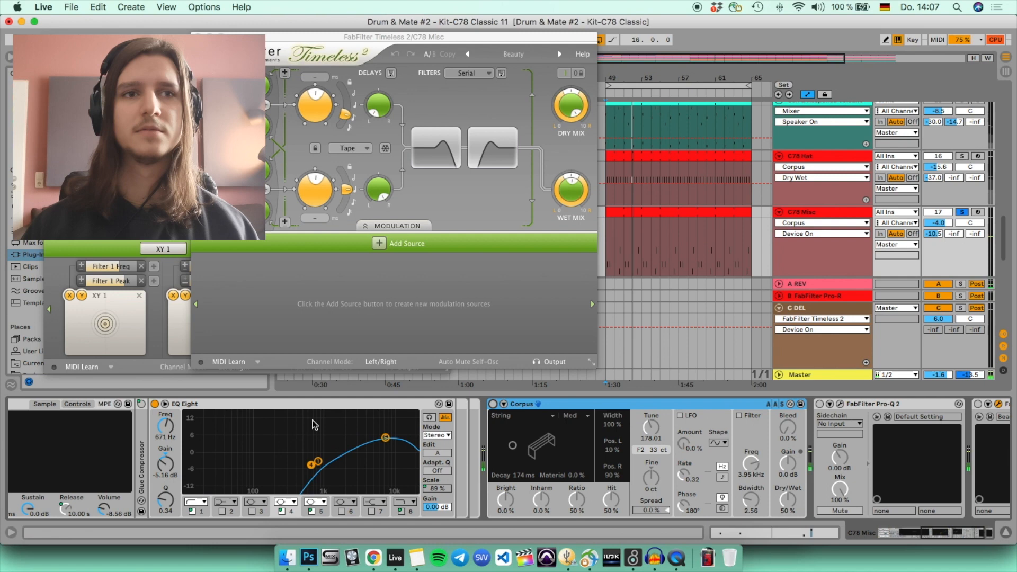
pyautogui.click(155, 404)
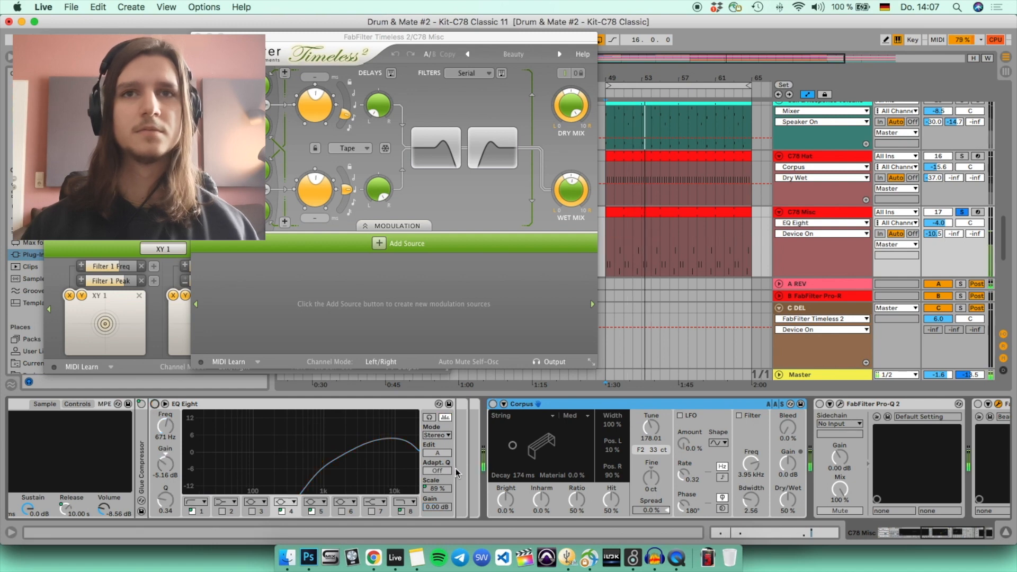
pyautogui.press('space')
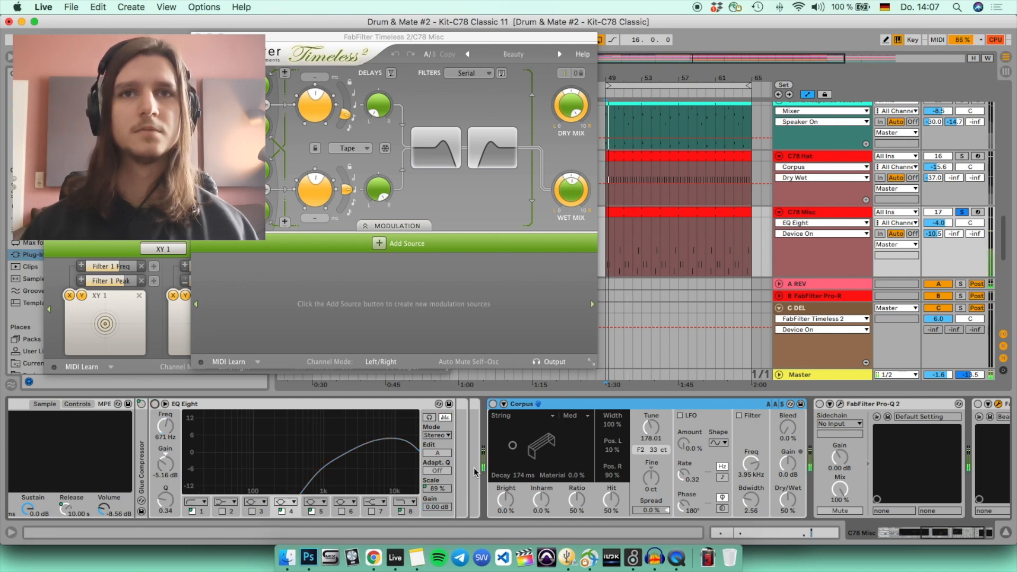
# Step: Reactivate EQ Eight, Corpus and FabFilter Pro-Q 2 one by one on C78 Misc during playback, comparing Corpus on and off
pyautogui.click(156, 403)
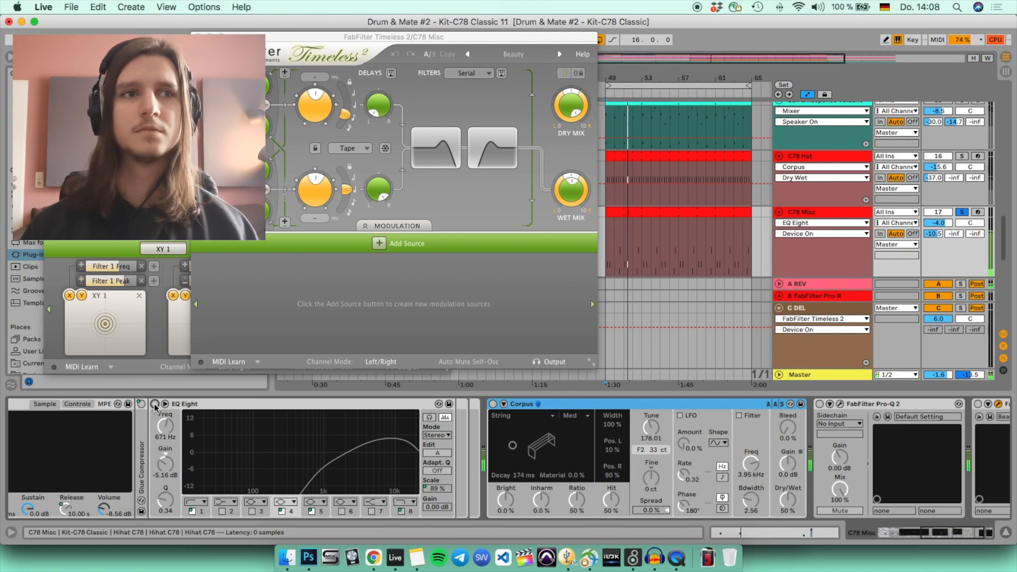
pyautogui.click(155, 405)
pyautogui.click(492, 405)
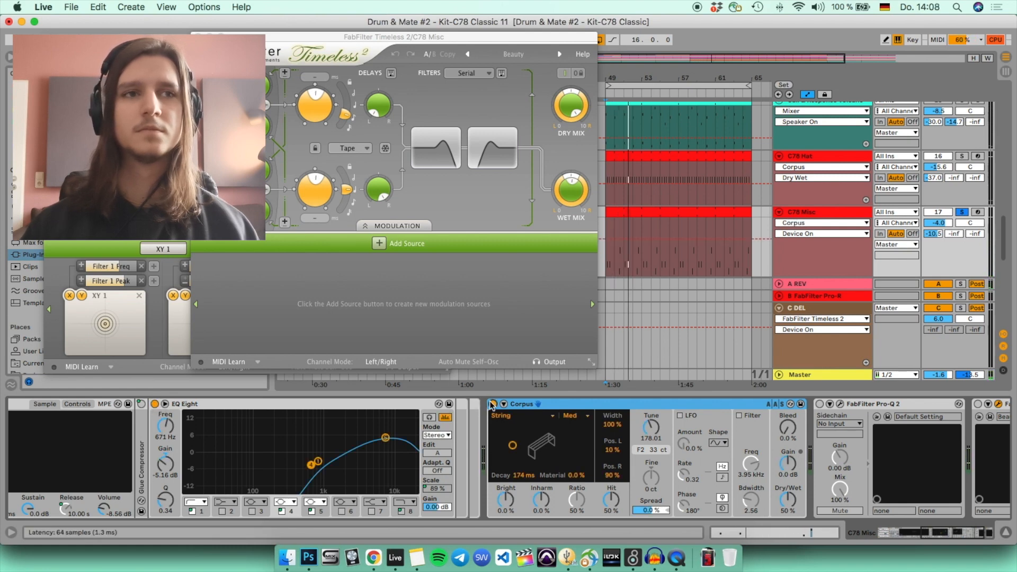
pyautogui.click(492, 404)
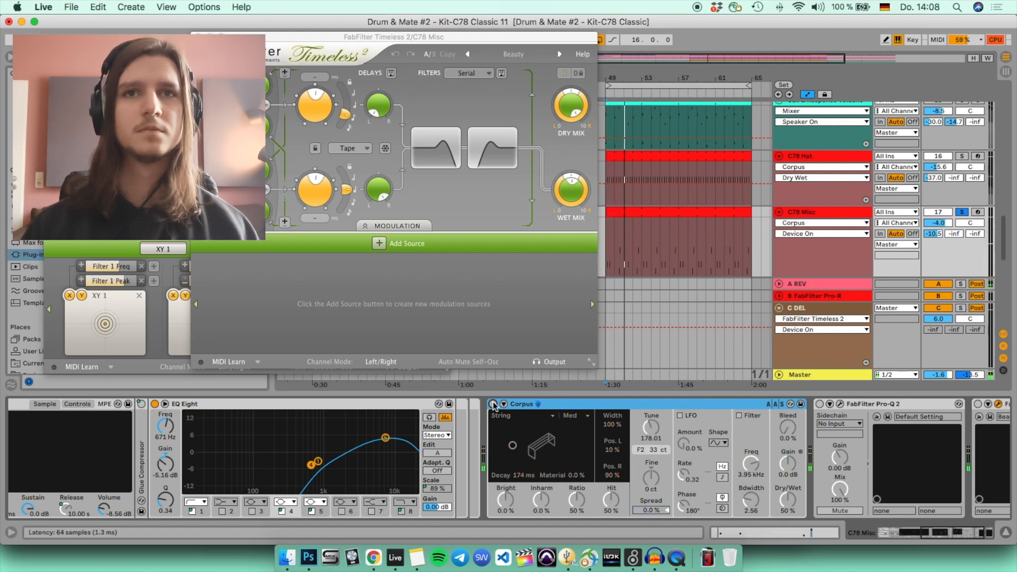
pyautogui.click(492, 404)
pyautogui.hscroll(4, 680, 452)
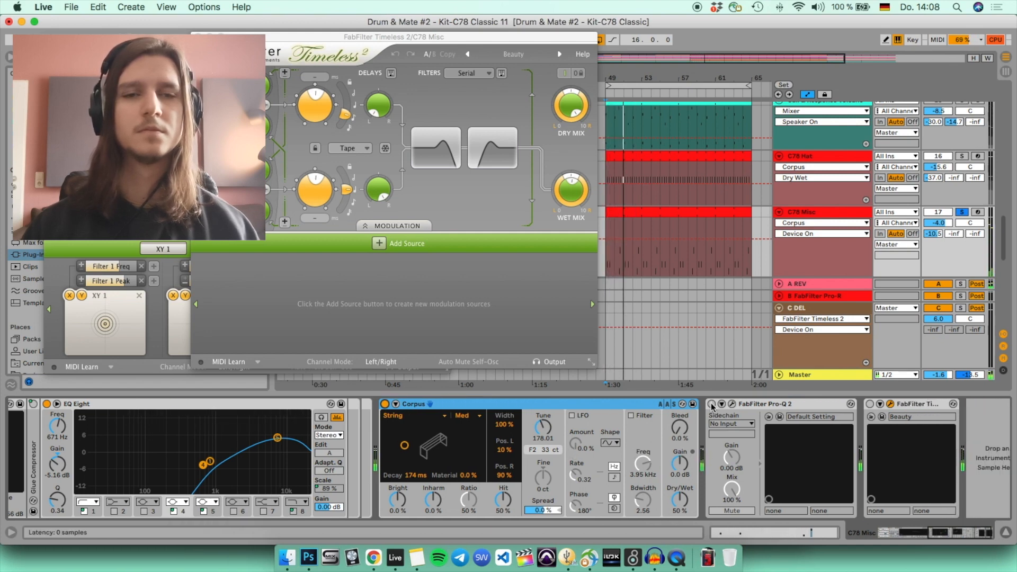
pyautogui.click(712, 405)
pyautogui.hscroll(1, 753, 405)
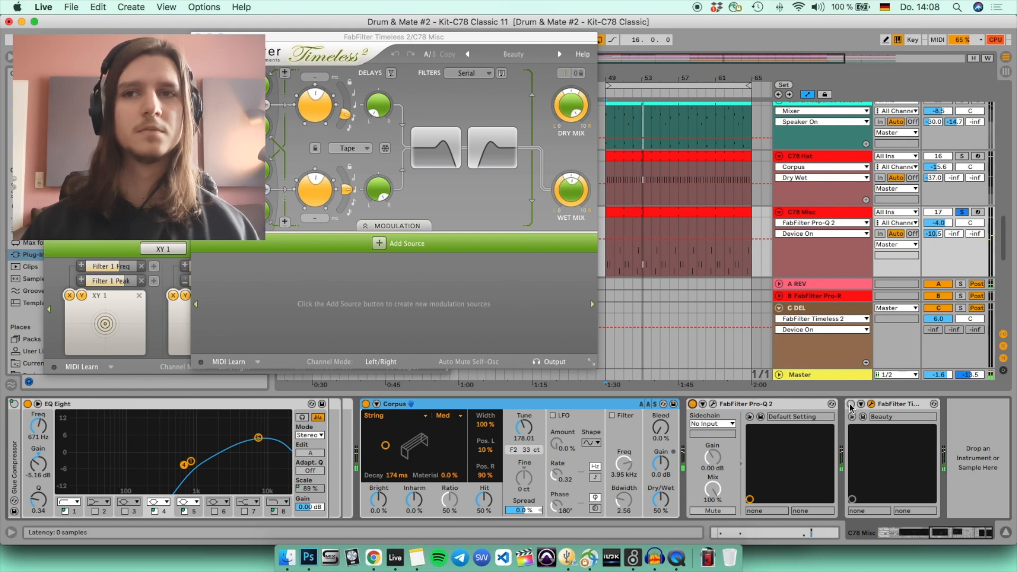
# Step: Close the open FabFilter Timeless 2 windows and stop playback
pyautogui.click(198, 37)
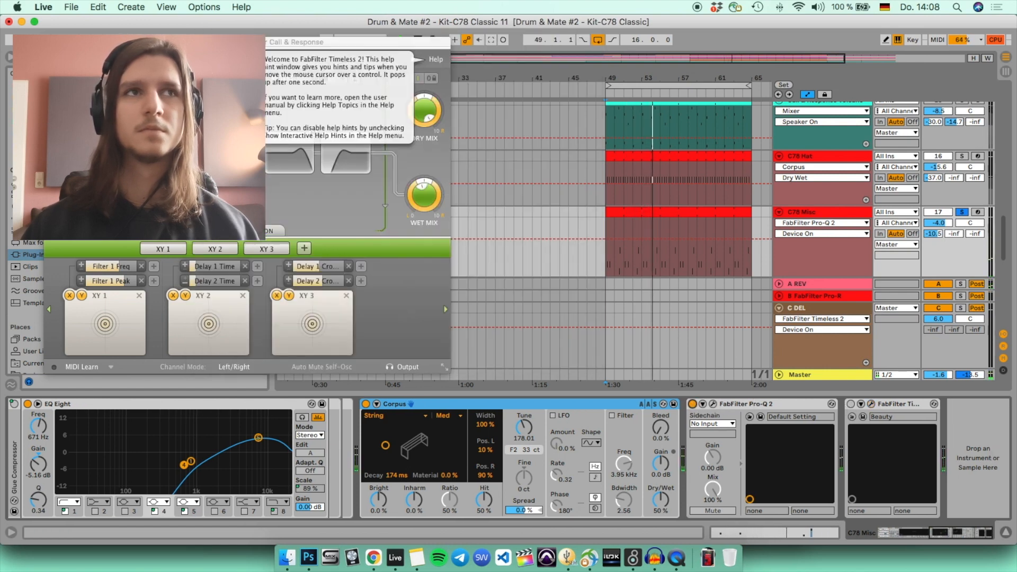
pyautogui.click(51, 41)
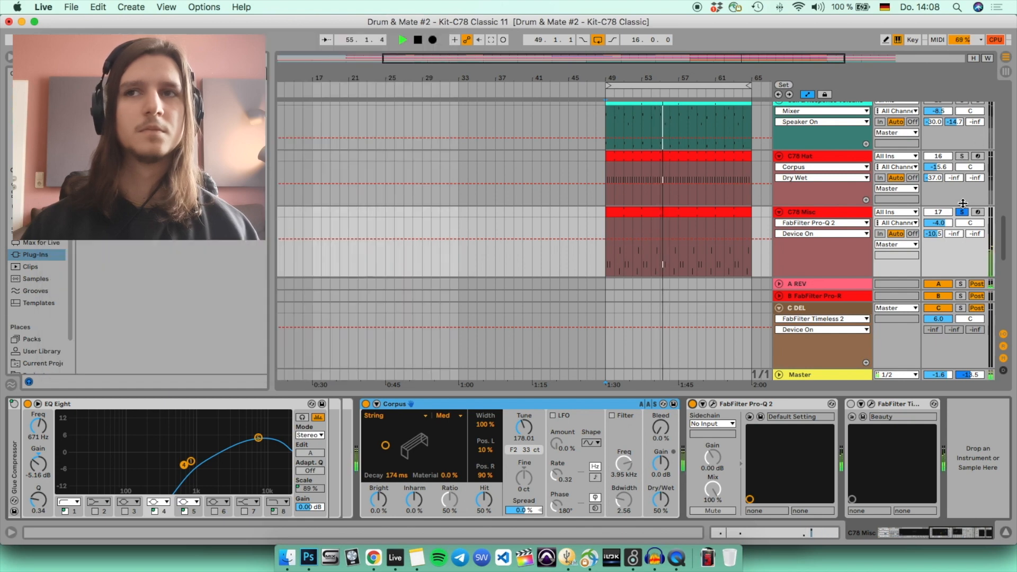
pyautogui.press('space')
# Step: Solo the C78 Shaker track and play it from bar 49
pyautogui.scroll(-3, 961, 213)
pyautogui.scroll(-1, 961, 213)
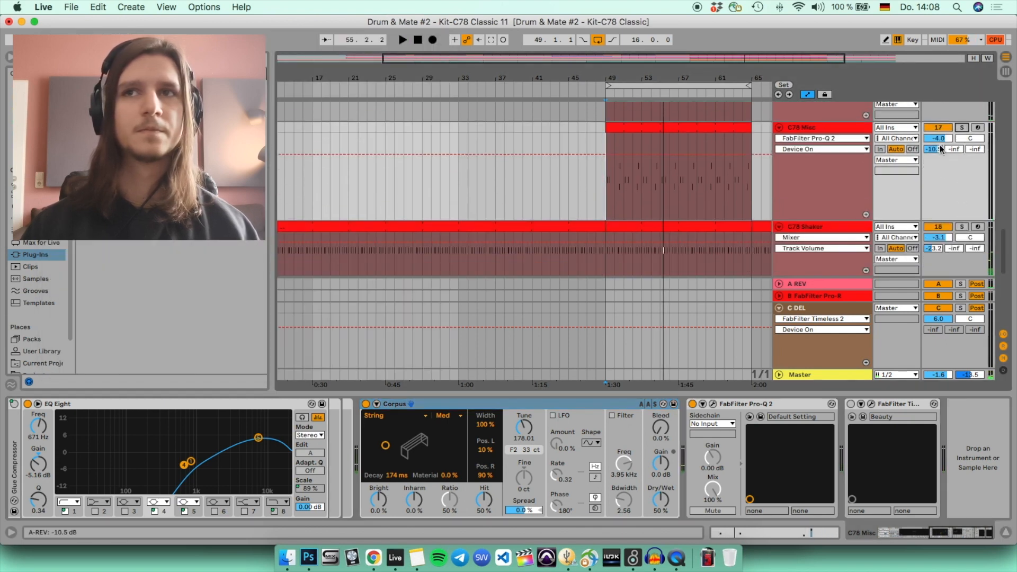
pyautogui.click(963, 227)
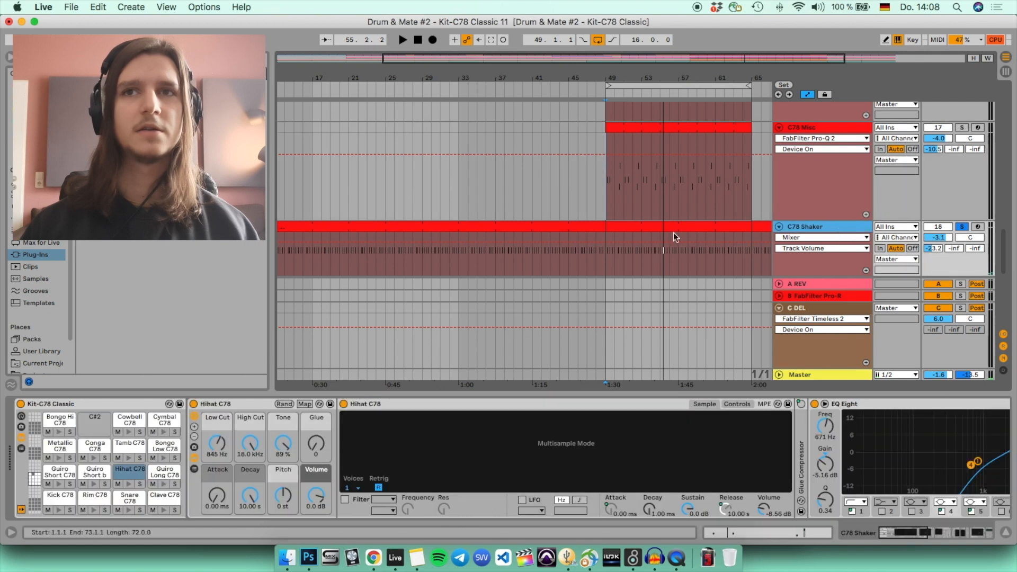
pyautogui.click(838, 229)
pyautogui.click(606, 255)
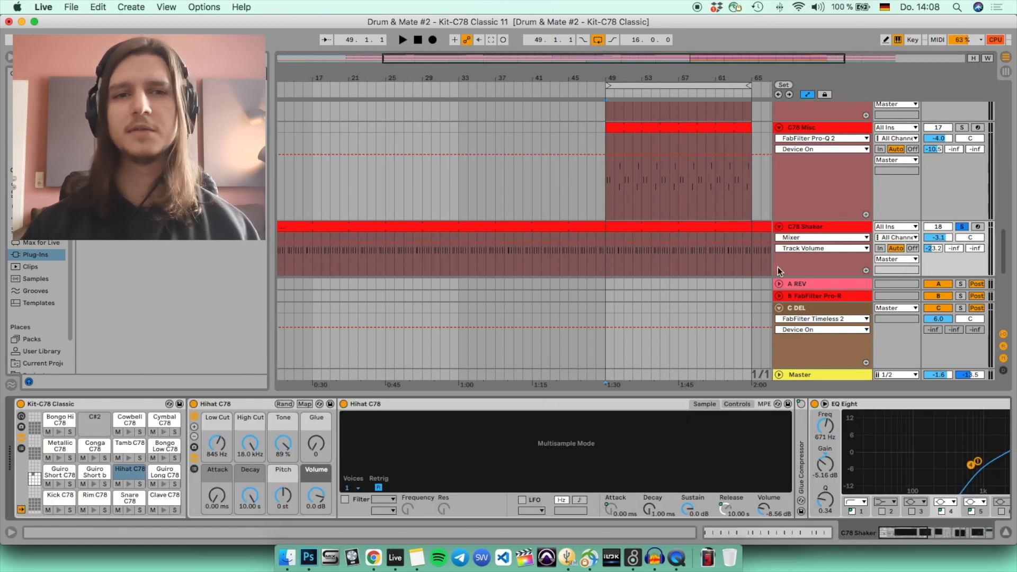
pyautogui.press('space')
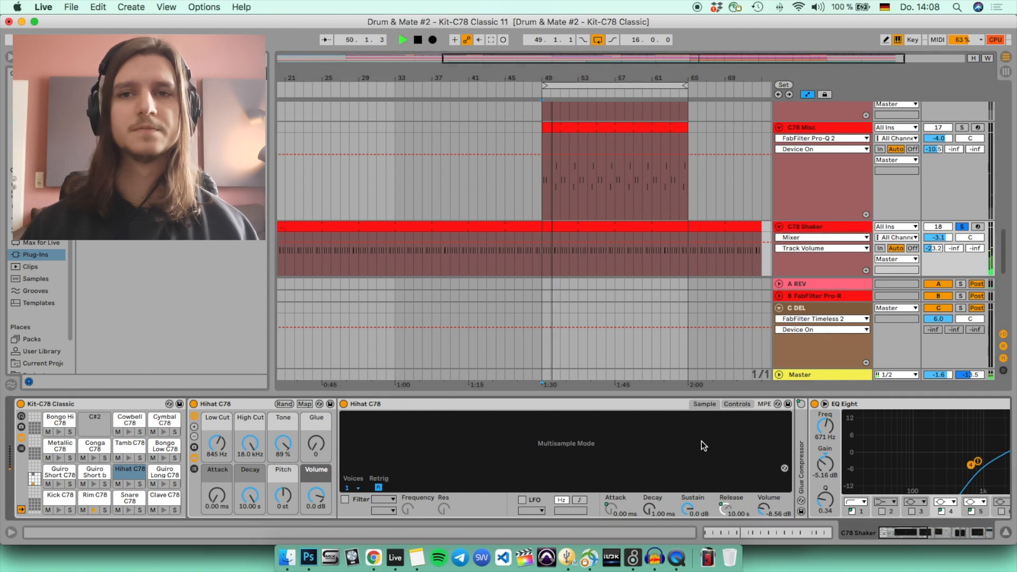
# Step: Look through the C78 Shaker device chain and select the Rim C78 pad in its drum rack
pyautogui.hscroll(10, 701, 441)
pyautogui.hscroll(-10, 712, 434)
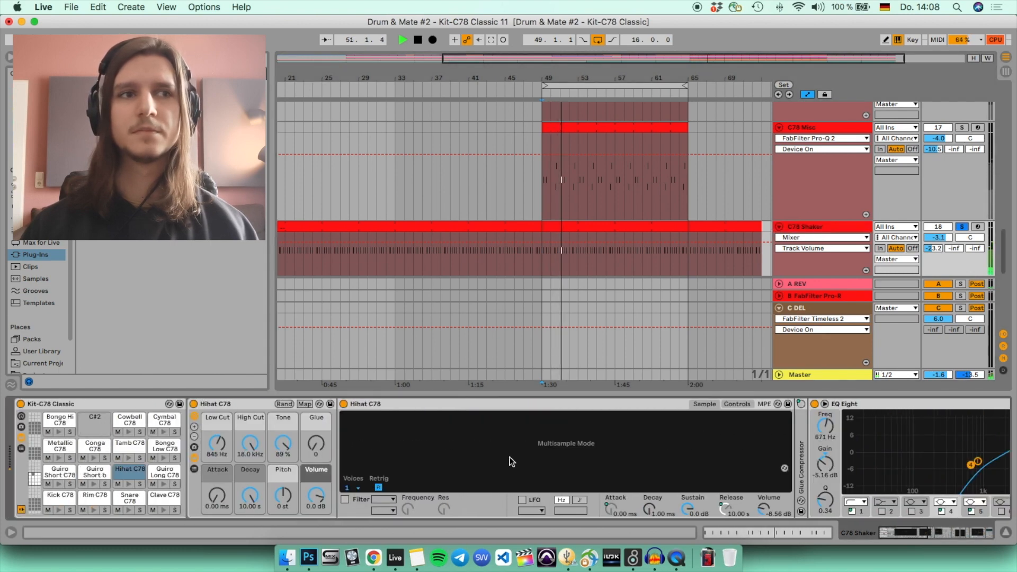
pyautogui.click(85, 502)
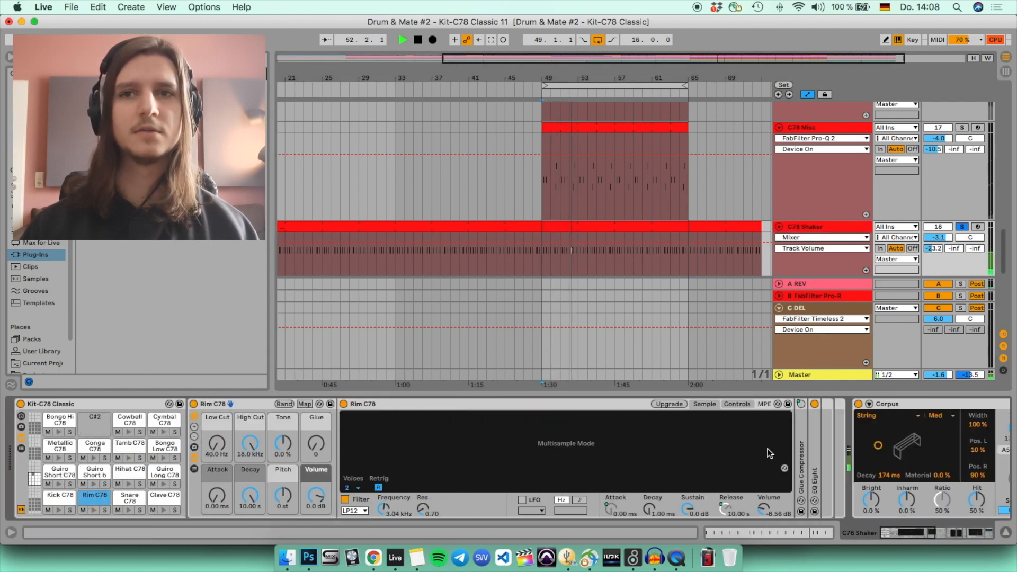
# Step: Stop playback and switch off Corpus, FabFilter Pro-Q 2, FabFilter Timeless 2, Redux, EQ Eight and Auto Pan on C78 Shaker
pyautogui.hscroll(10, 768, 454)
pyautogui.click(590, 405)
pyautogui.press('space')
pyautogui.click(476, 404)
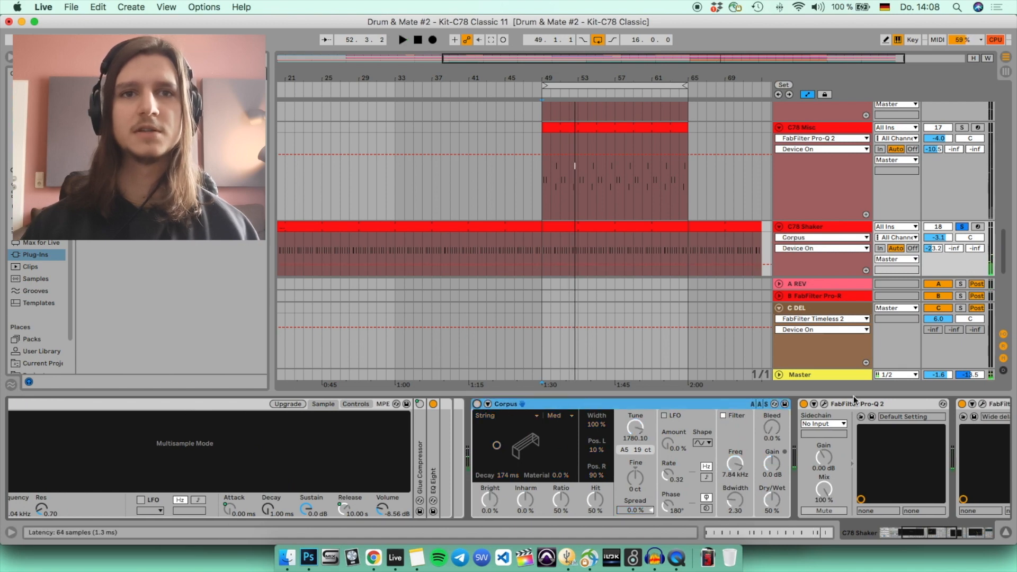
pyautogui.click(804, 404)
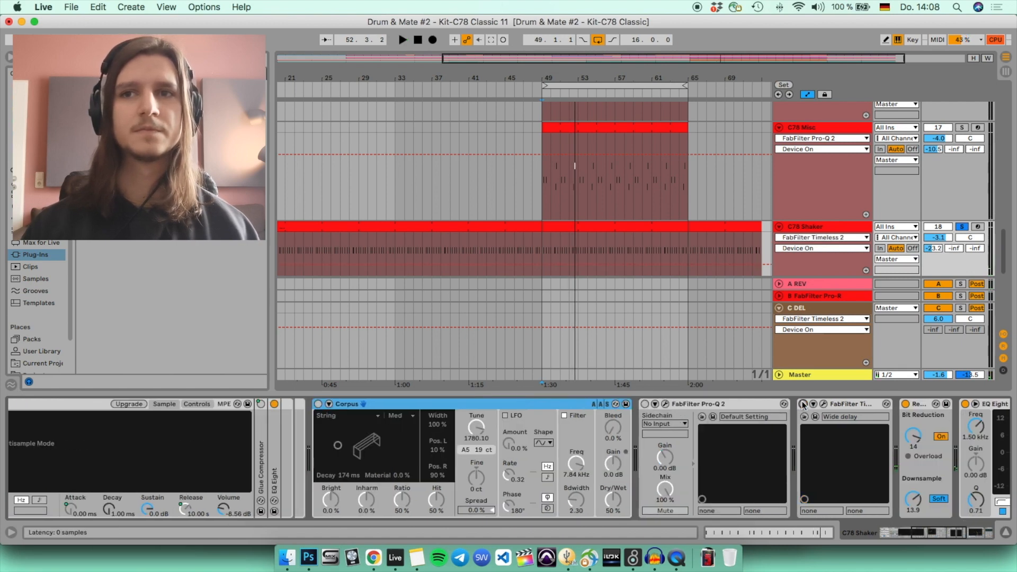
pyautogui.hscroll(3, 802, 403)
pyautogui.click(779, 404)
pyautogui.click(839, 404)
pyautogui.hscroll(7, 848, 413)
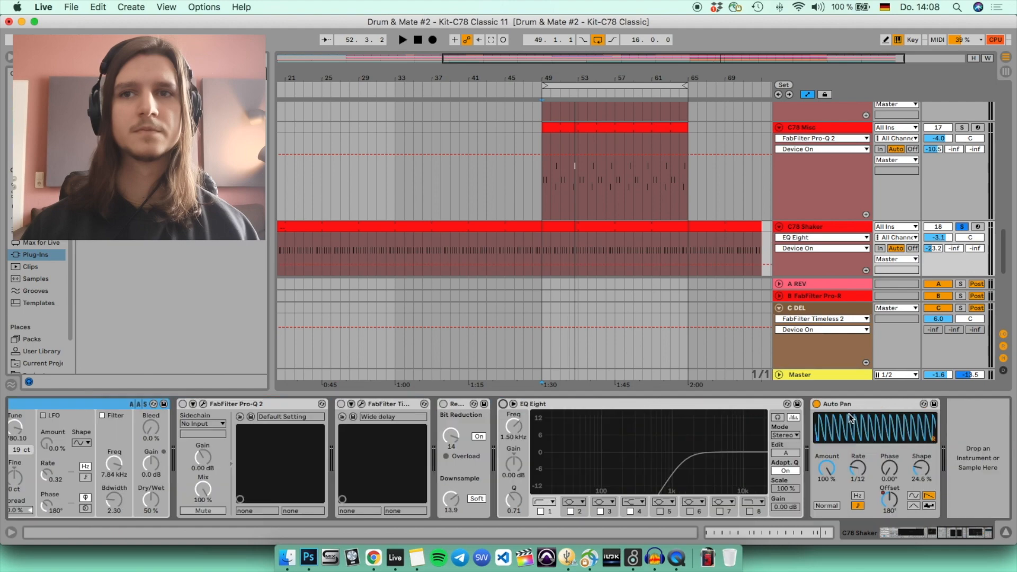
pyautogui.click(817, 404)
# Step: Play the unprocessed C78 Shaker sound from bar 49 and switch Corpus back on to hear its effect
pyautogui.press('space')
pyautogui.hscroll(-10, 701, 447)
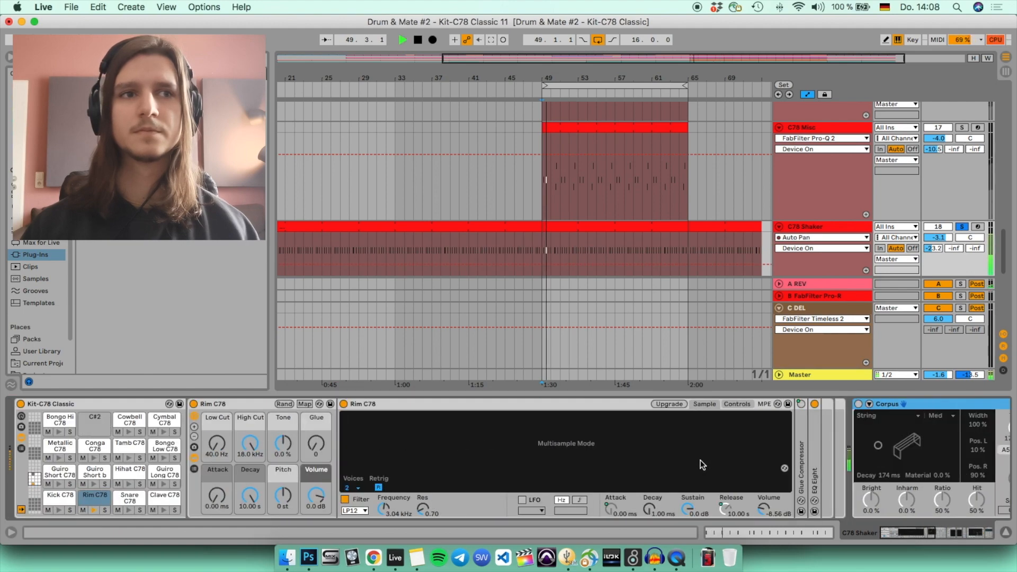
pyautogui.hscroll(5, 700, 465)
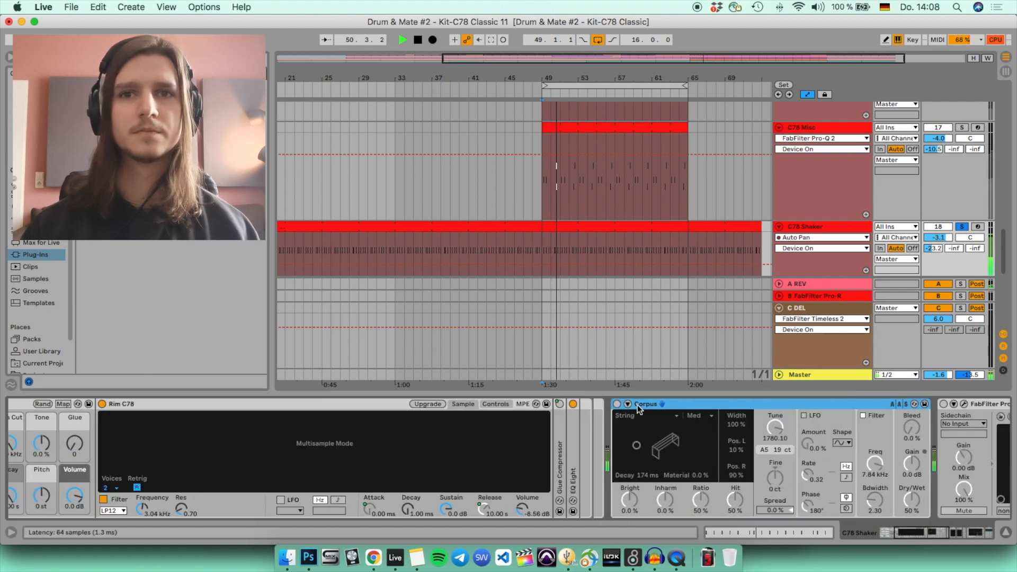
pyautogui.click(616, 404)
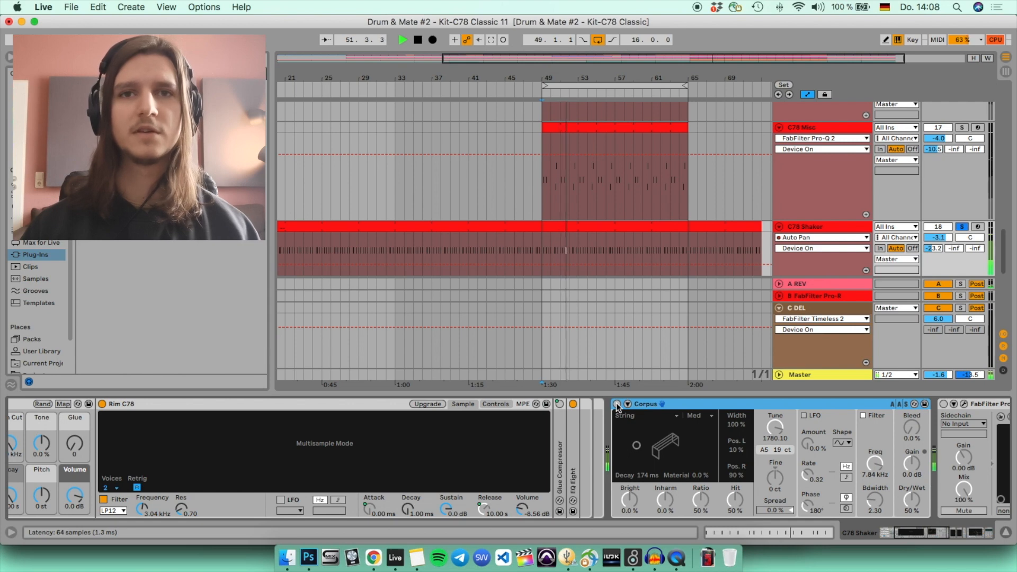
pyautogui.click(617, 404)
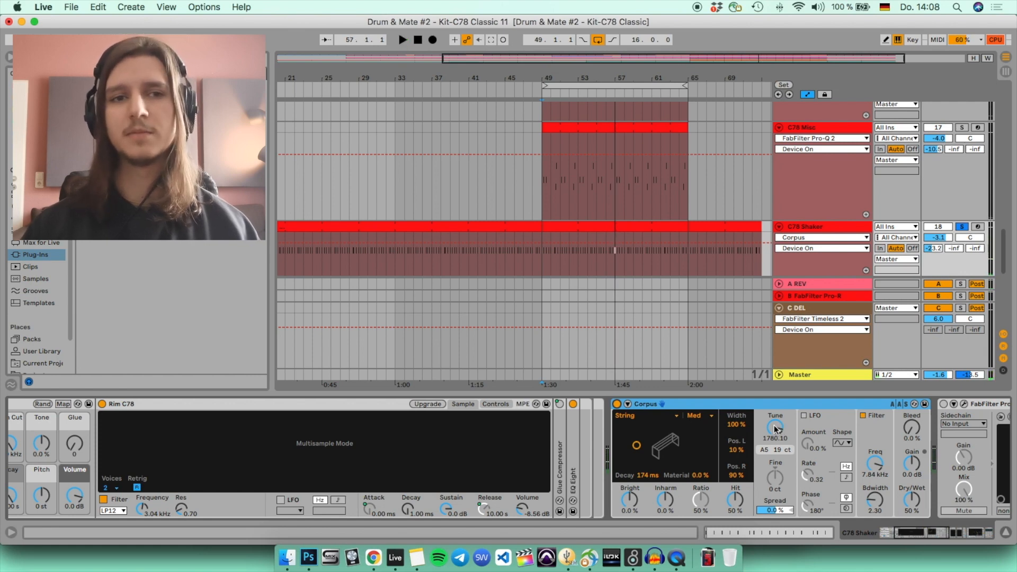
# Step: Switch FabFilter Pro-Q 2 back on for C78 Shaker during playback, view its EQ curve and close the plug-in window
pyautogui.hscroll(5, 773, 440)
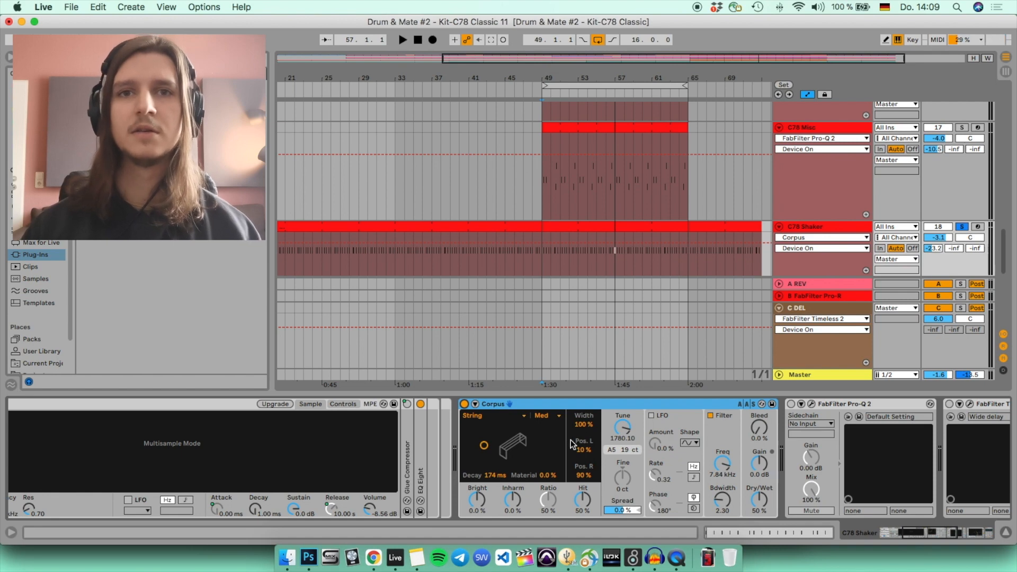
pyautogui.hscroll(4, 639, 429)
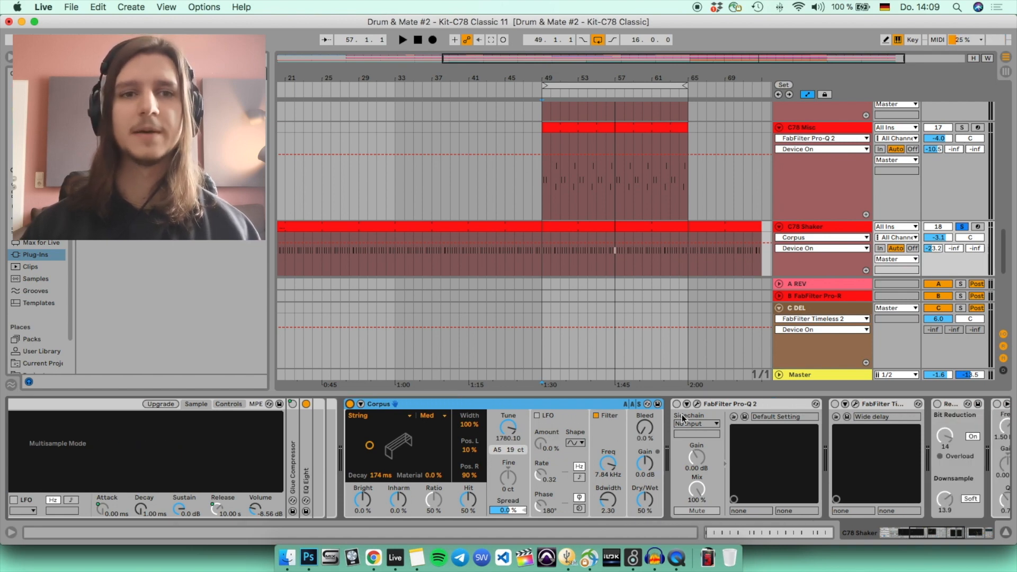
pyautogui.hscroll(2, 695, 418)
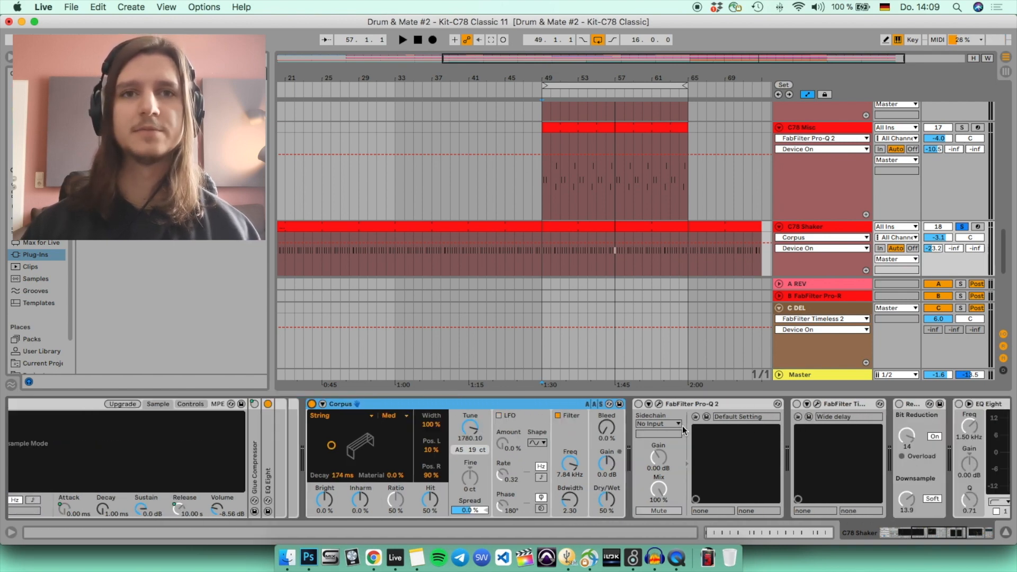
pyautogui.press('space')
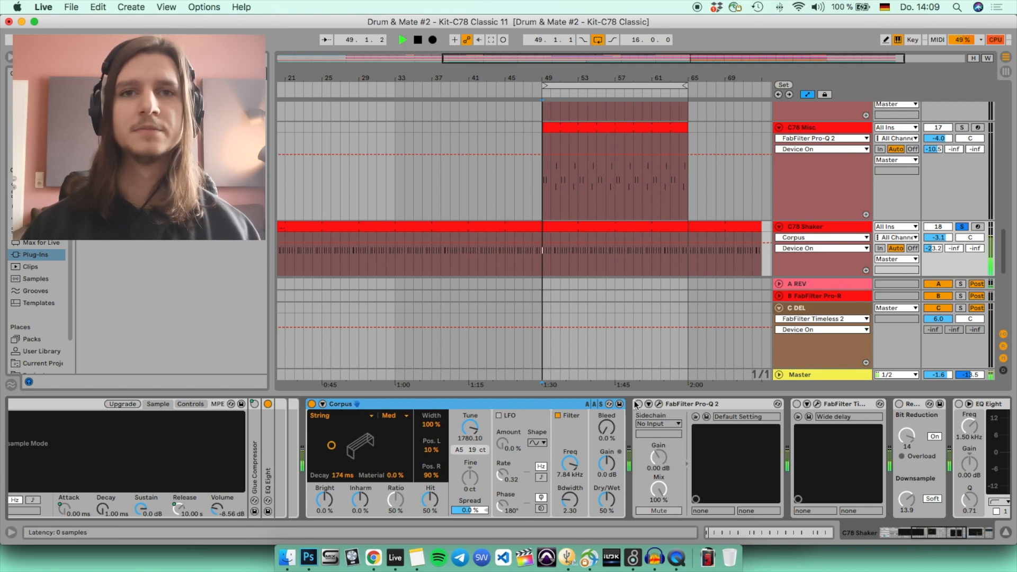
pyautogui.click(639, 405)
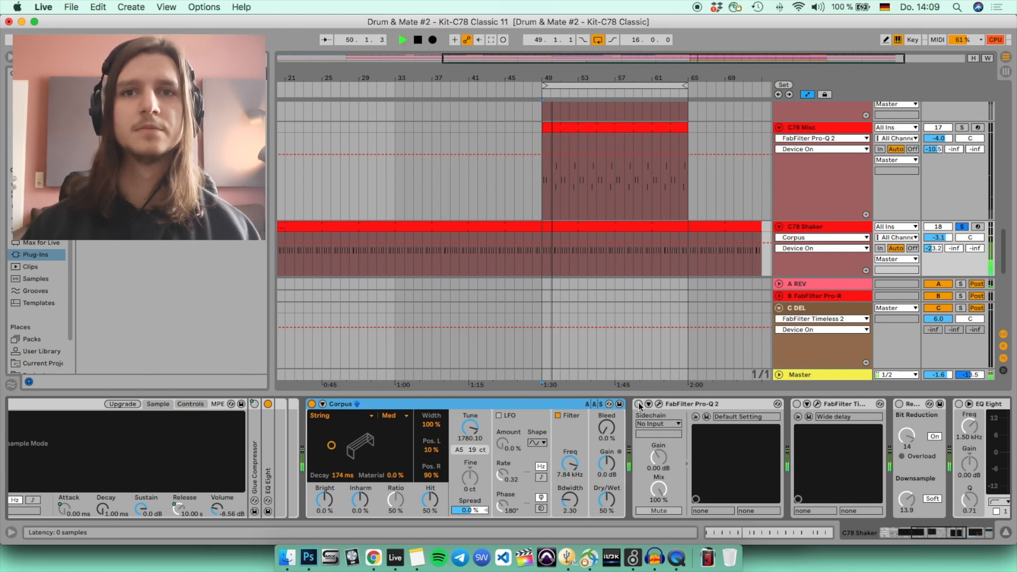
pyautogui.click(659, 405)
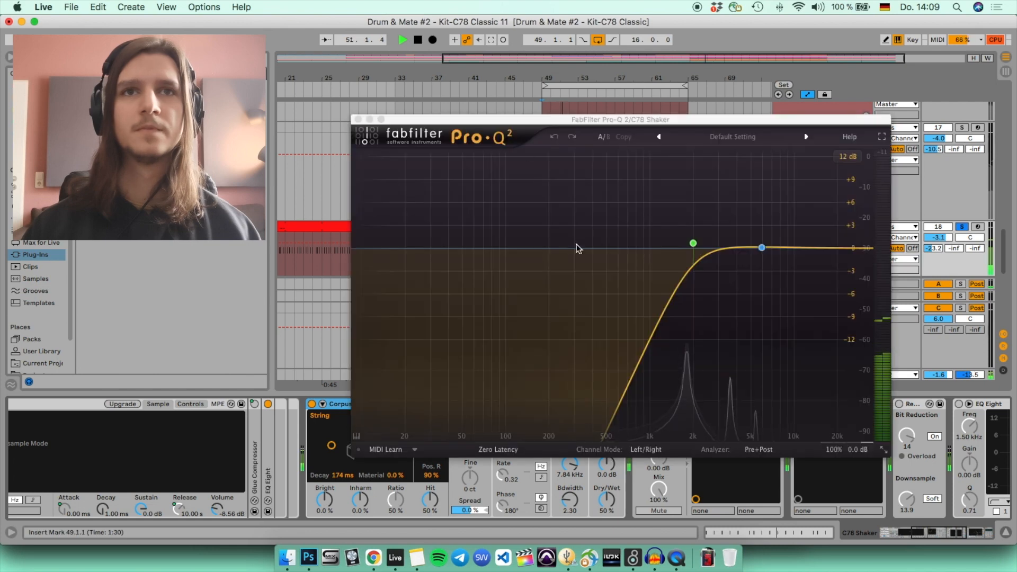
pyautogui.click(358, 120)
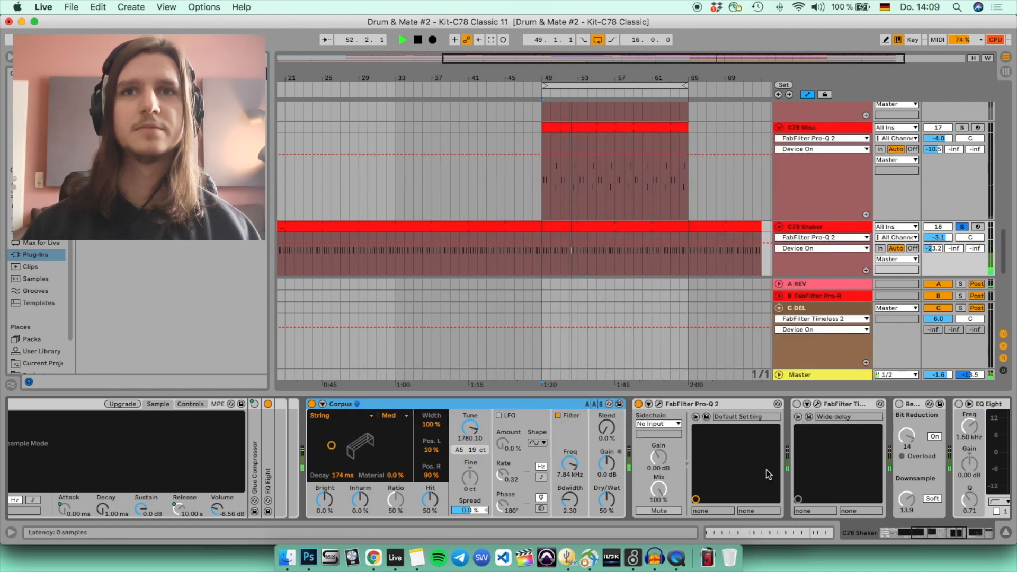
# Step: Switch FabFilter Timeless 2 back on for C78 Shaker while the track plays
pyautogui.hscroll(5, 668, 412)
pyautogui.hscroll(3, 667, 412)
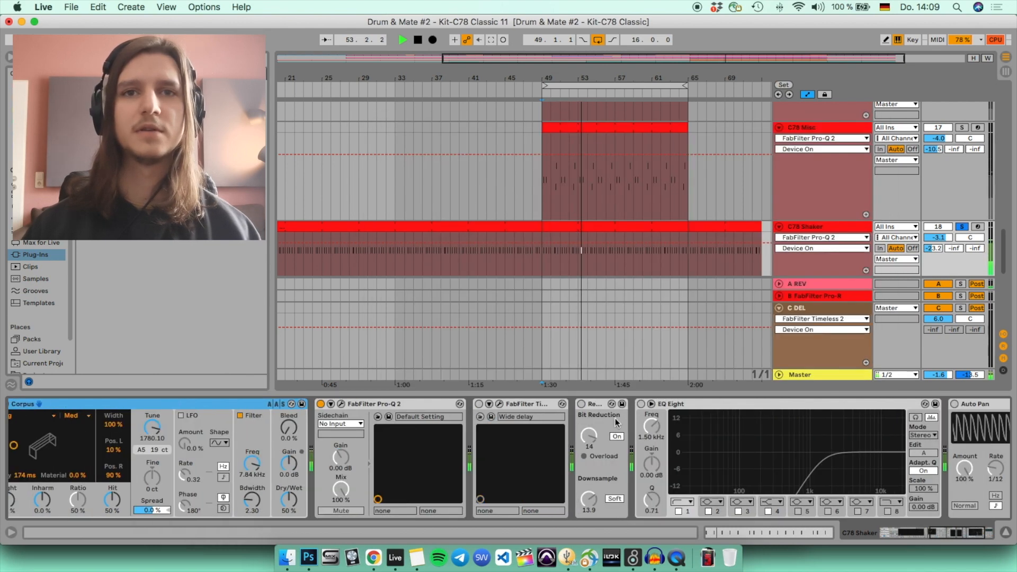
pyautogui.click(479, 405)
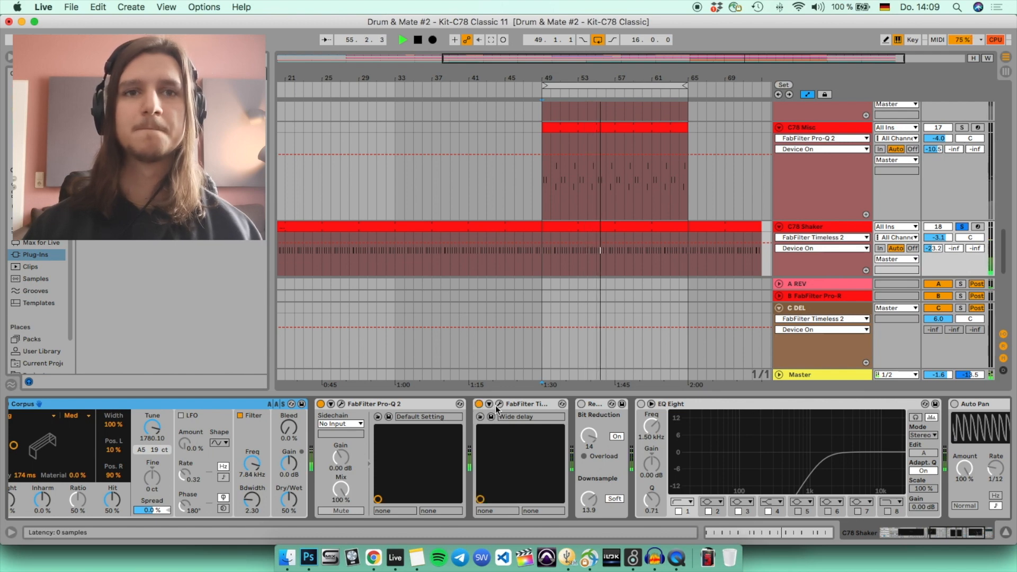
# Step: Open FabFilter Timeless 2 on C78 Shaker to view its delay settings and close the plug-in window
pyautogui.click(499, 405)
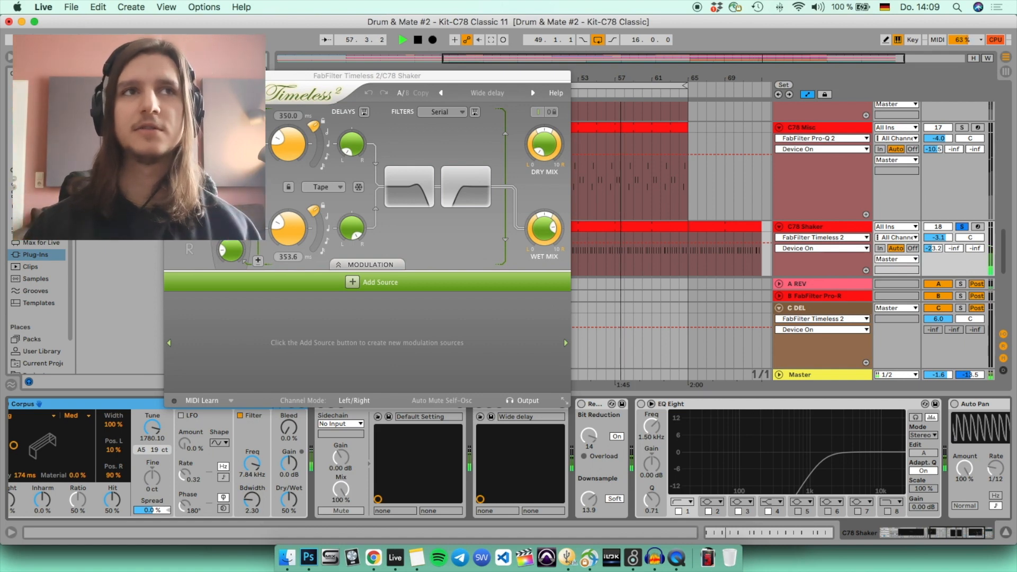
pyautogui.click(171, 75)
pyautogui.hscroll(3, 545, 485)
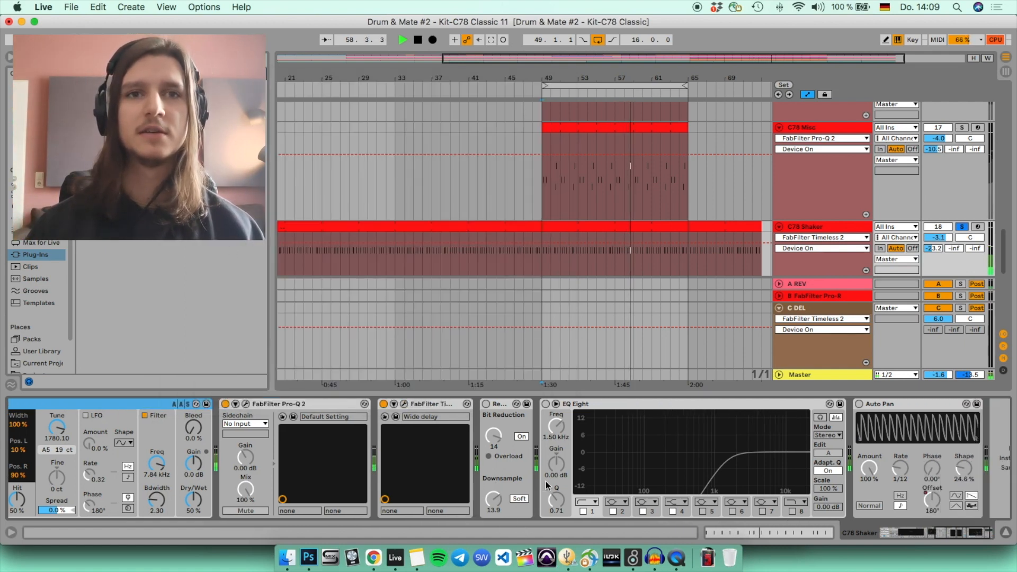
# Step: Switch Redux, EQ Eight and Auto Pan back on for C78 Shaker one after another during playback, and stop the track
pyautogui.hscroll(2, 466, 477)
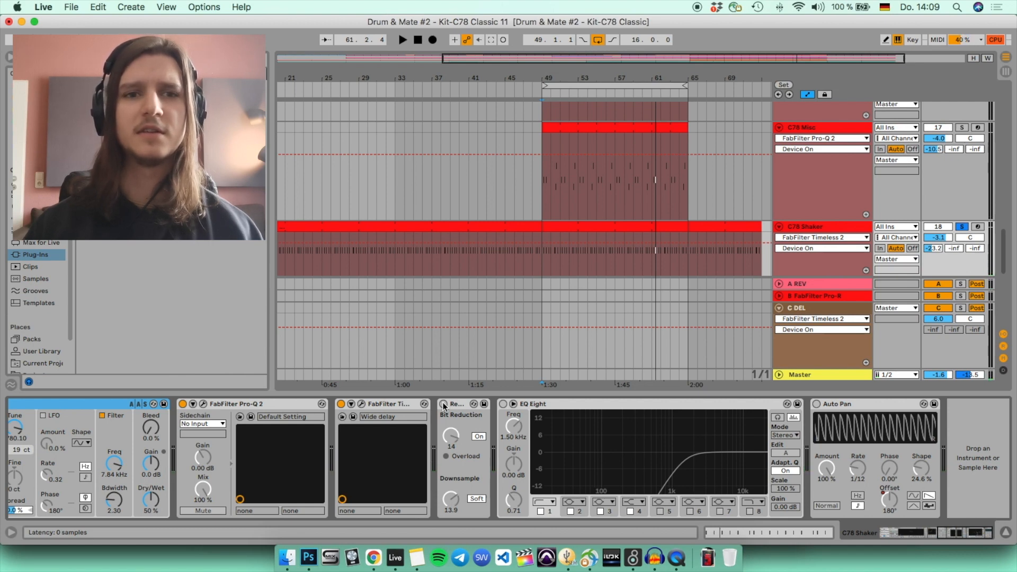
pyautogui.click(444, 405)
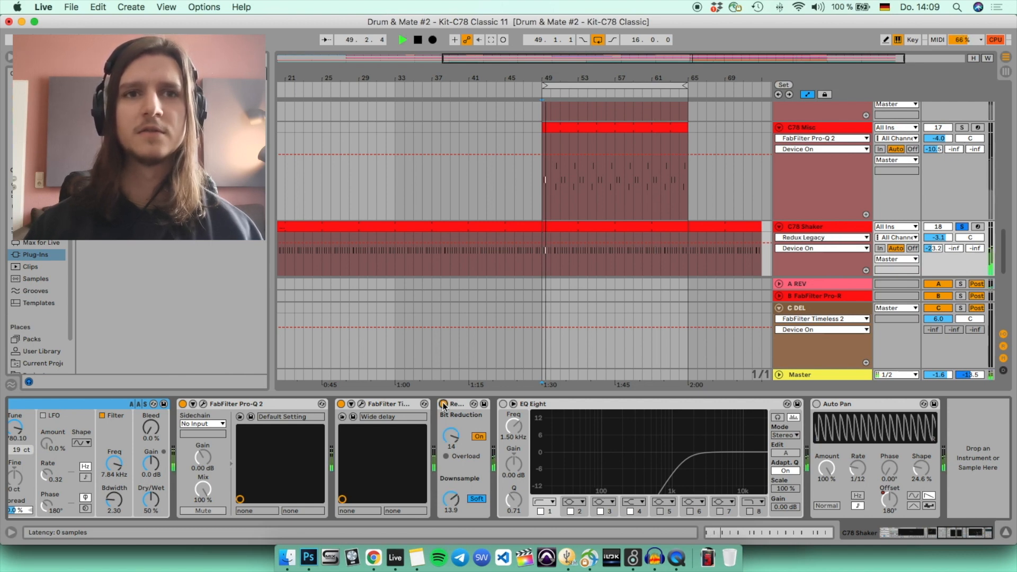
pyautogui.click(503, 404)
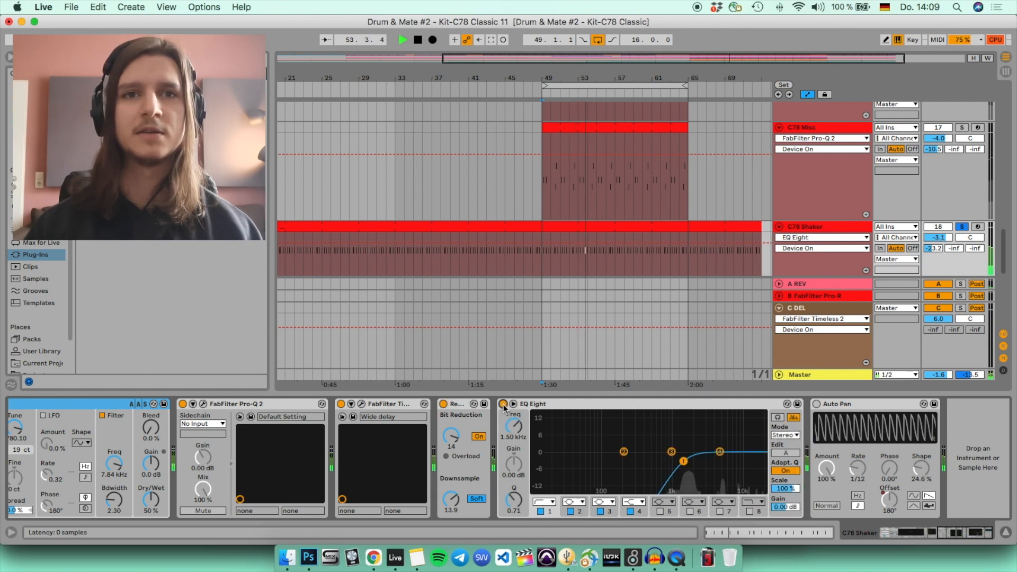
pyautogui.click(817, 404)
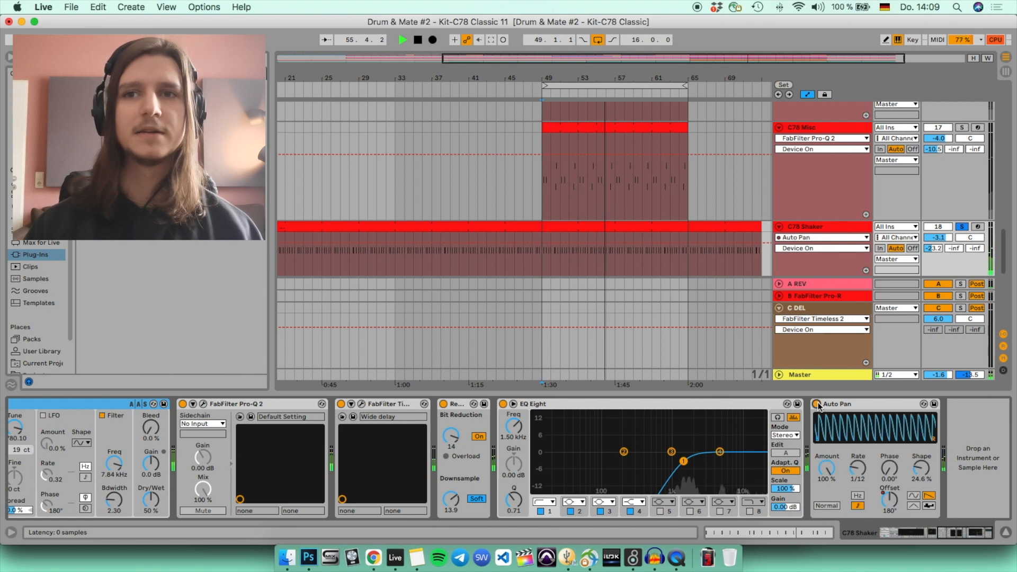
pyautogui.press('space')
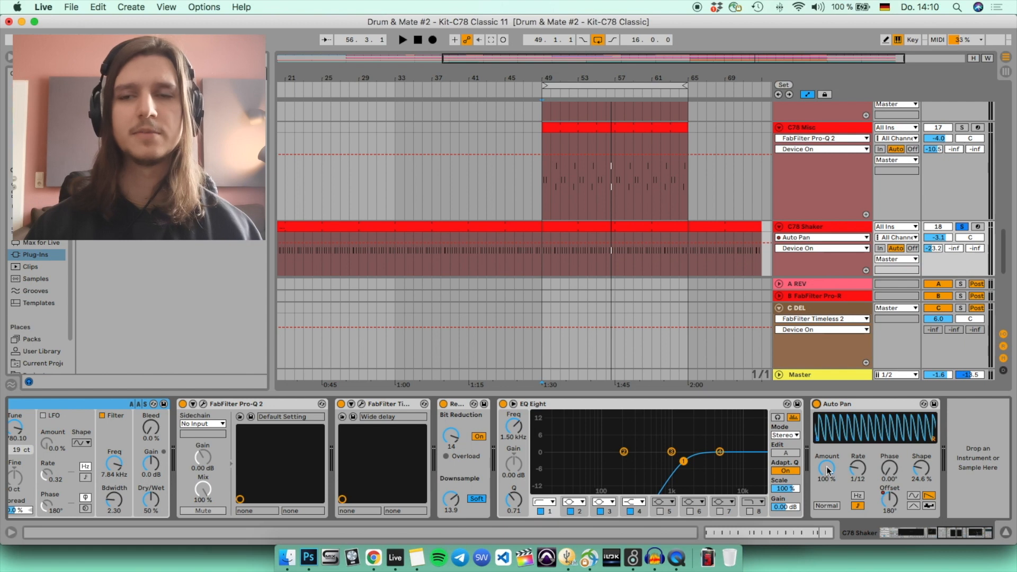
# Step: Demonstrate the Amount and Phase controls of C78 Shaker's Auto Pan and show its Offset automation in the arrangement
pyautogui.moveTo(828, 468)
pyautogui.mouseDown()
pyautogui.moveTo(827, 530)
pyautogui.moveTo(828, 469)
pyautogui.mouseUp()
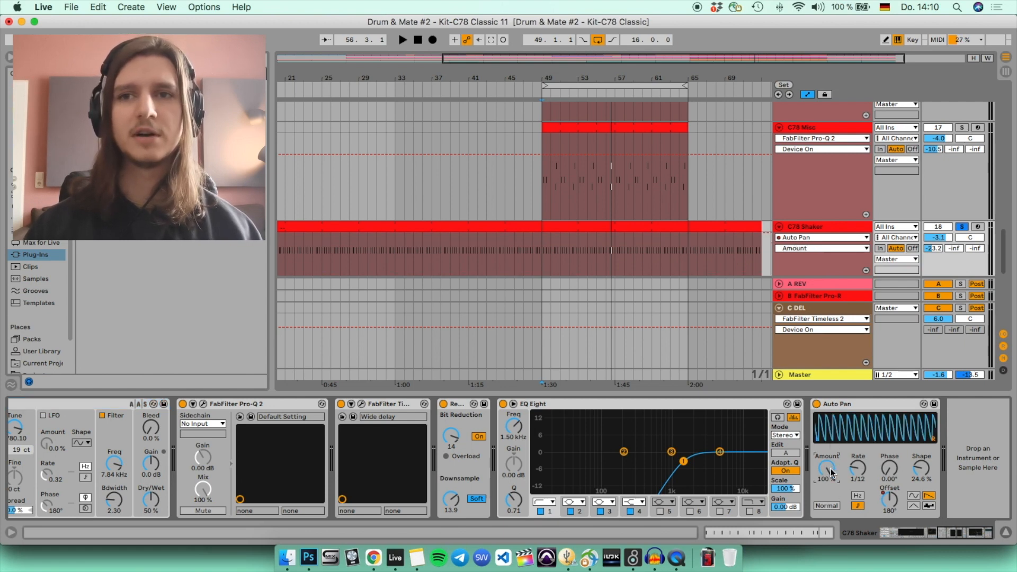
pyautogui.moveTo(893, 469); pyautogui.dragTo(893, 416)
pyautogui.moveTo(891, 469); pyautogui.dragTo(891, 524)
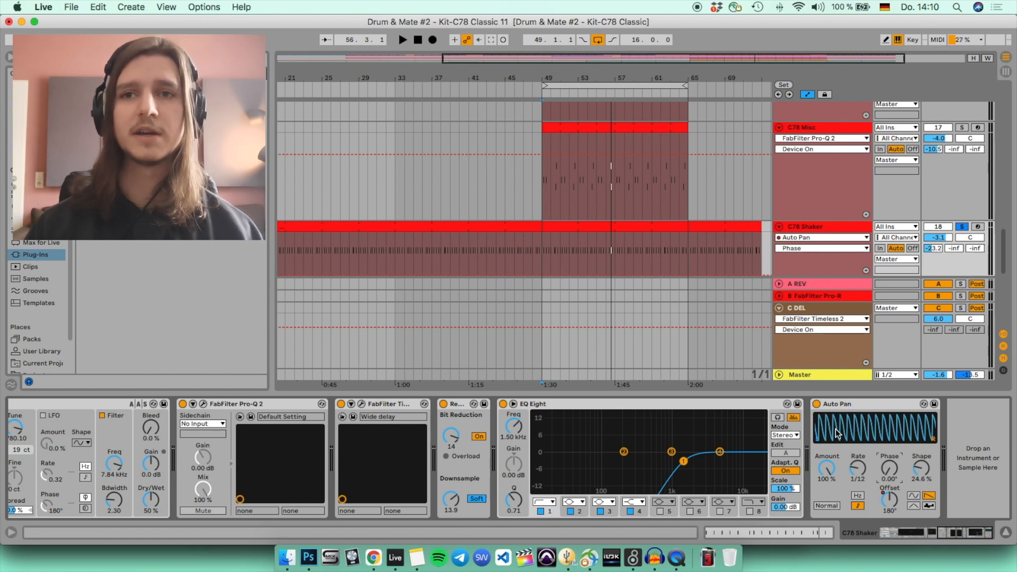
pyautogui.click(862, 407)
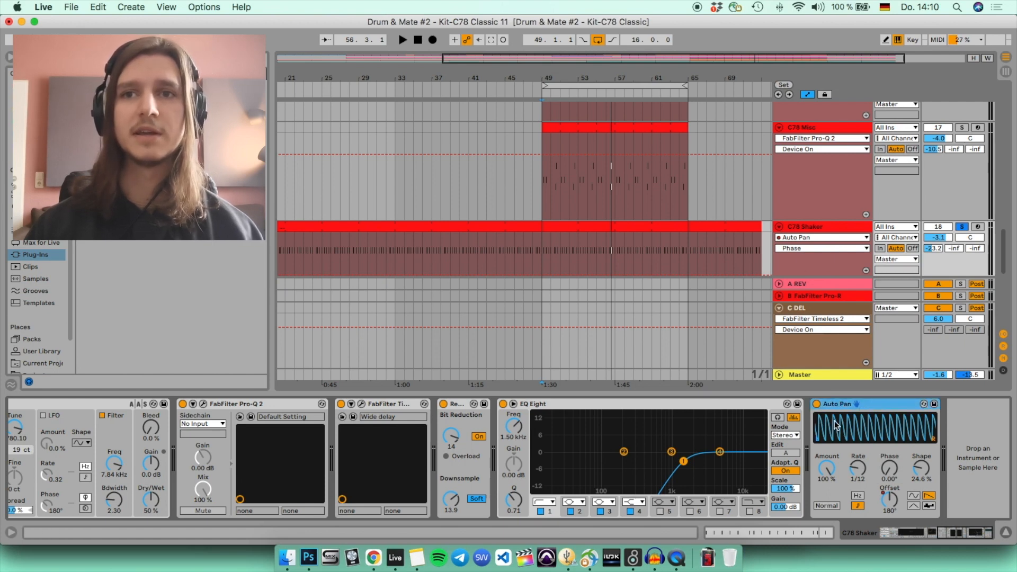
pyautogui.click(888, 507)
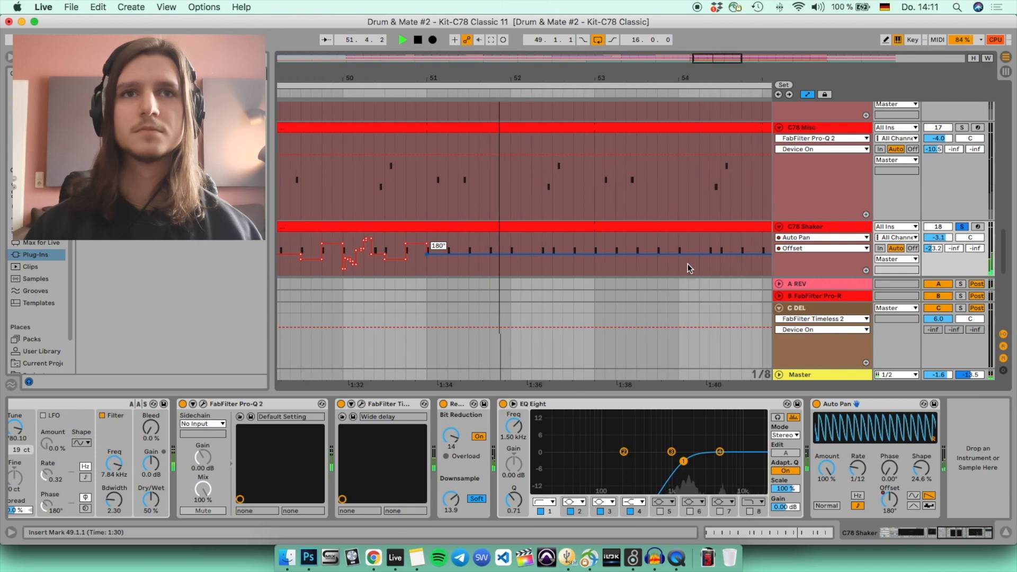
# Step: Duplicate C78 Shaker's Auto Pan Offset automation from bars 49 to 53 three times to fill the section up to bar 65, and stop playback
pyautogui.moveTo(413, 77); pyautogui.dragTo(412, 33)
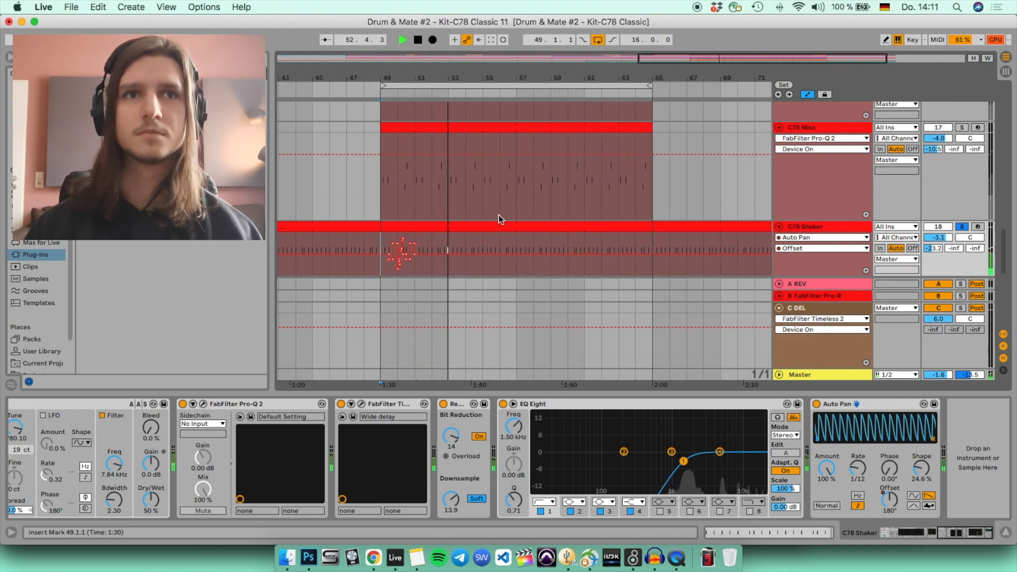
pyautogui.moveTo(447, 238); pyautogui.dragTo(375, 236)
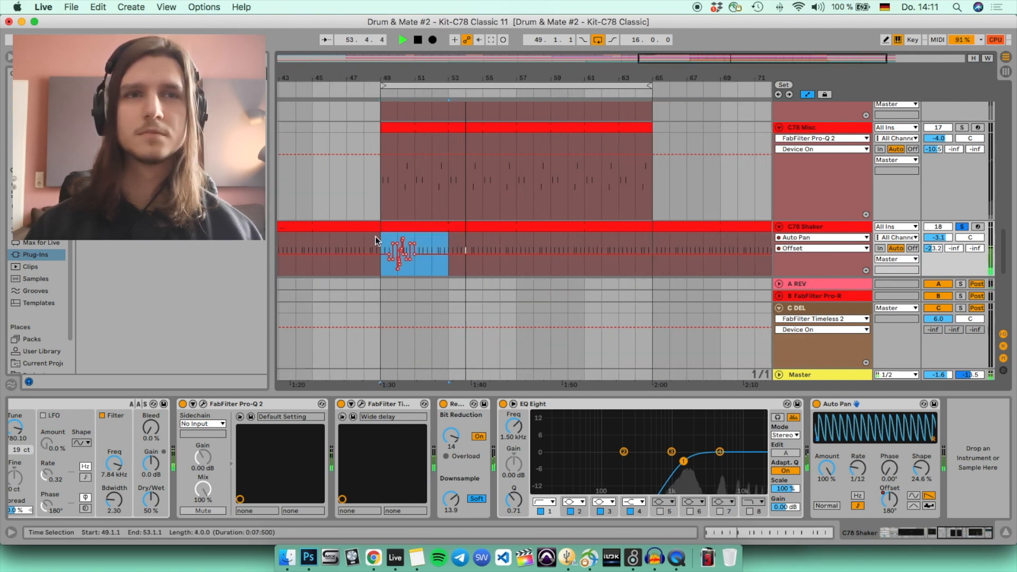
pyautogui.press('super+d')
pyautogui.press('super+d')
pyautogui.press('super+d')
pyautogui.press('space')
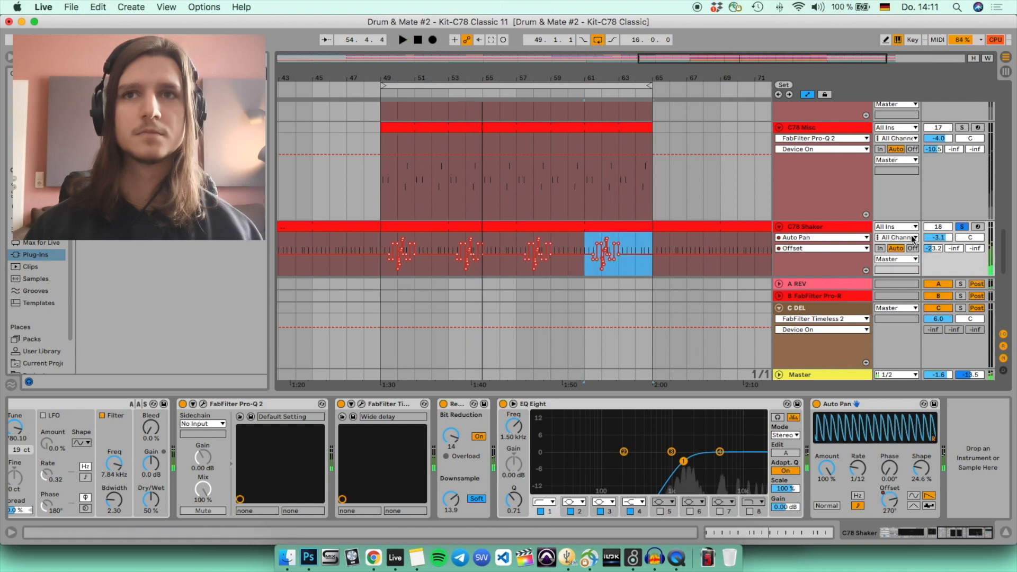
# Step: Solo the wath_mixedperc loop on track 19 and show its EQ Eight
pyautogui.scroll(-3, 963, 227)
pyautogui.click(963, 242)
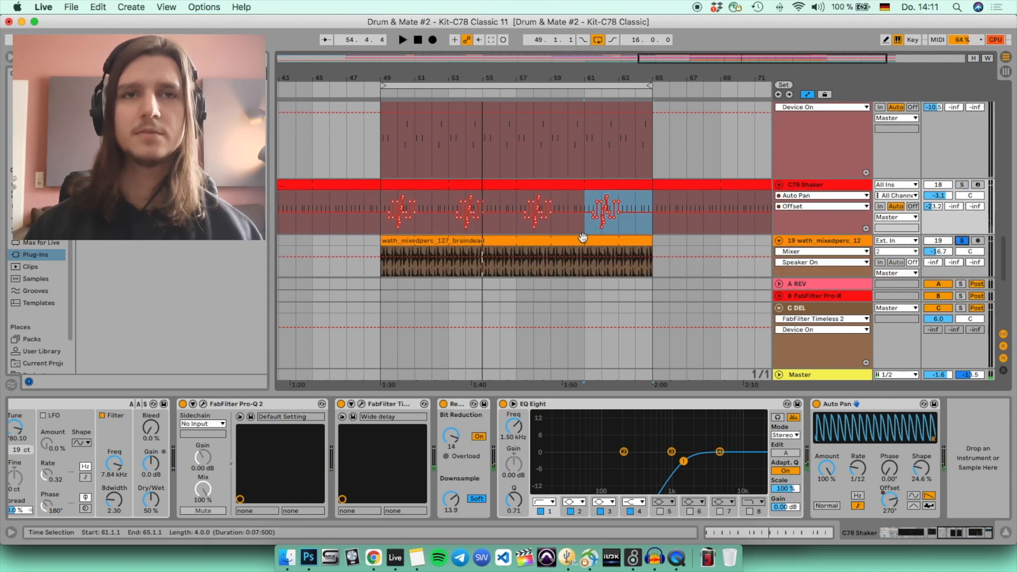
pyautogui.click(841, 243)
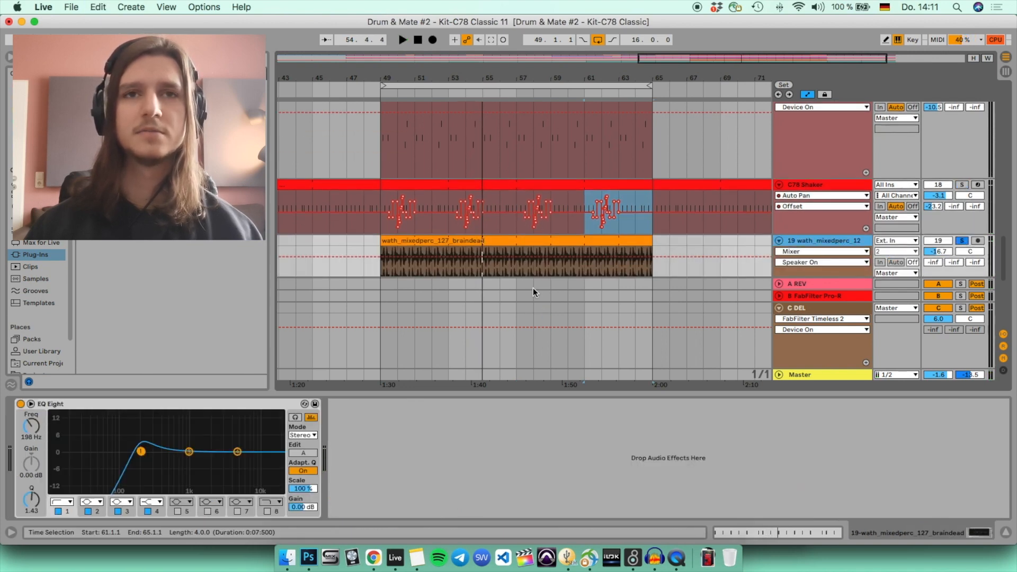
# Step: Play the soloed wath_mixedperc loop from bar 49 to hear it alone, and stop playback
pyautogui.scroll(-1, 403, 254)
pyautogui.click(384, 264)
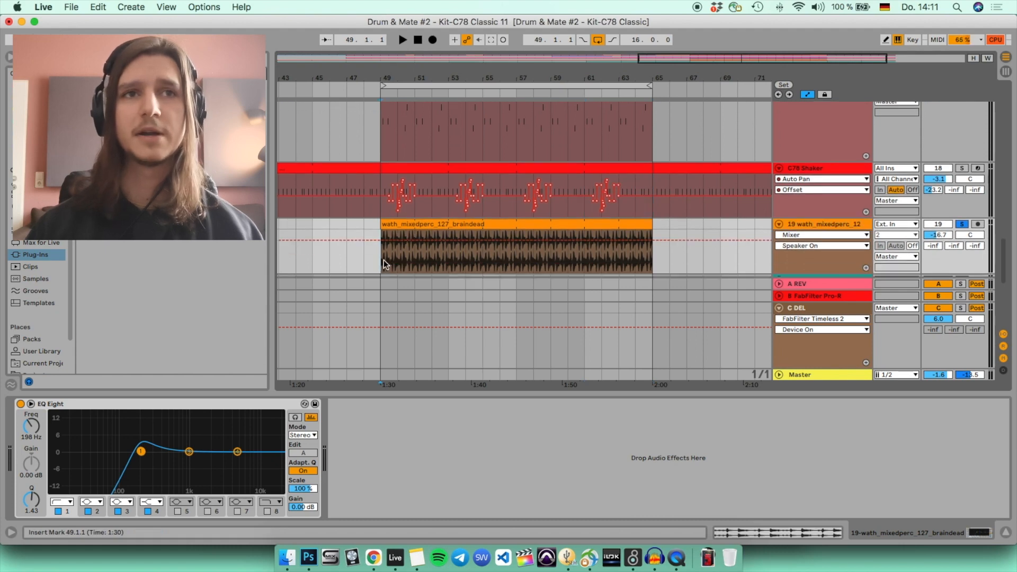
pyautogui.scroll(-5, 384, 261)
pyautogui.scroll(1, 391, 258)
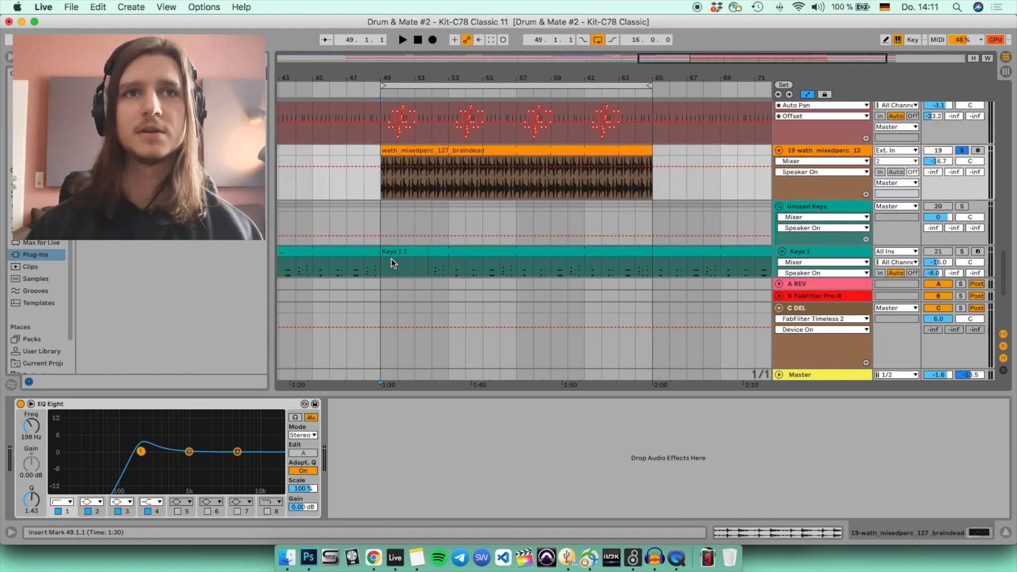
pyautogui.press('space')
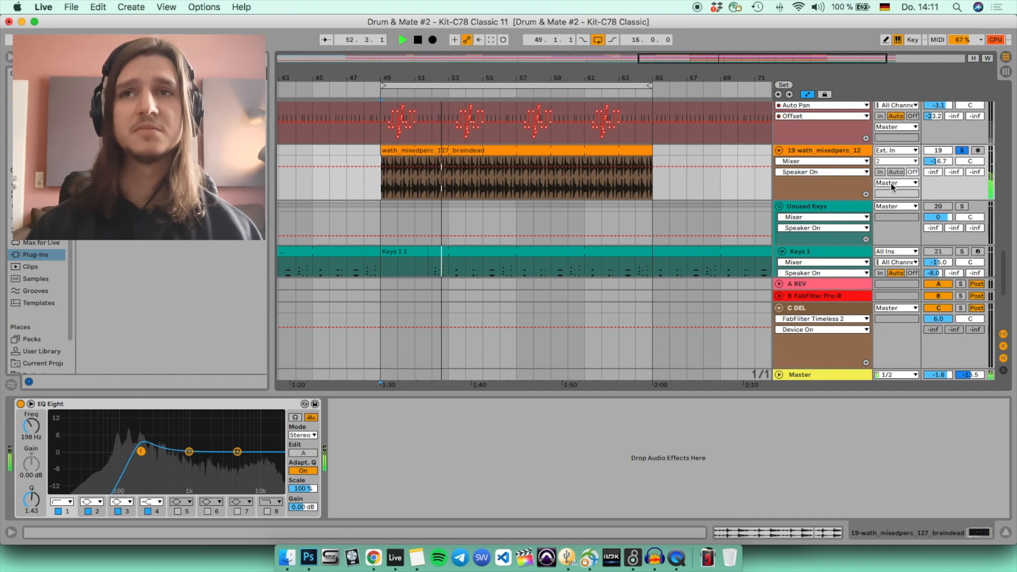
pyautogui.scroll(-2, 874, 186)
pyautogui.scroll(-1, 935, 182)
pyautogui.press('space')
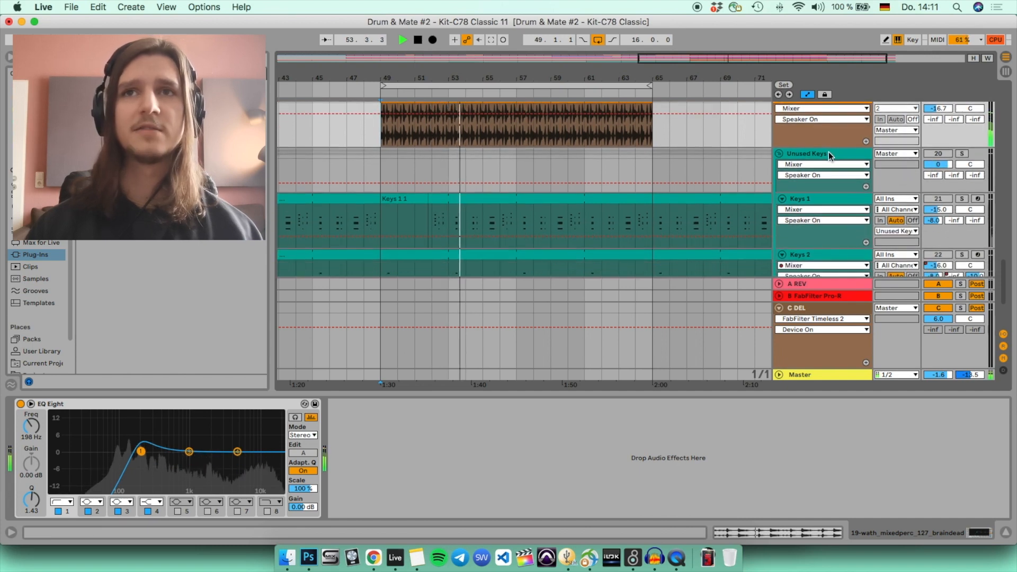
# Step: Take the wath_mixedperc track out of solo and play the full mix from bar 49
pyautogui.scroll(-3, 812, 151)
pyautogui.scroll(5, 827, 165)
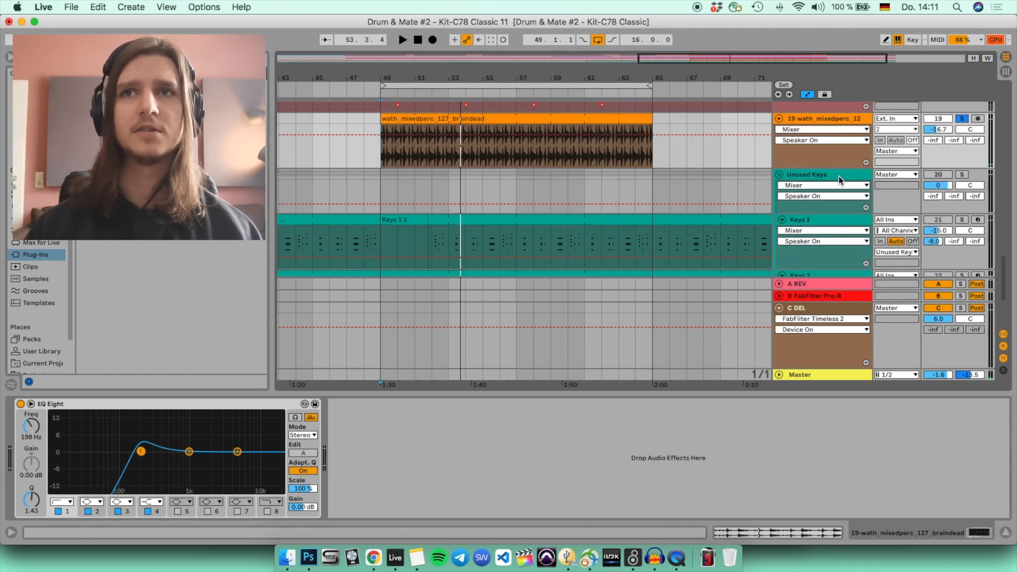
pyautogui.click(962, 187)
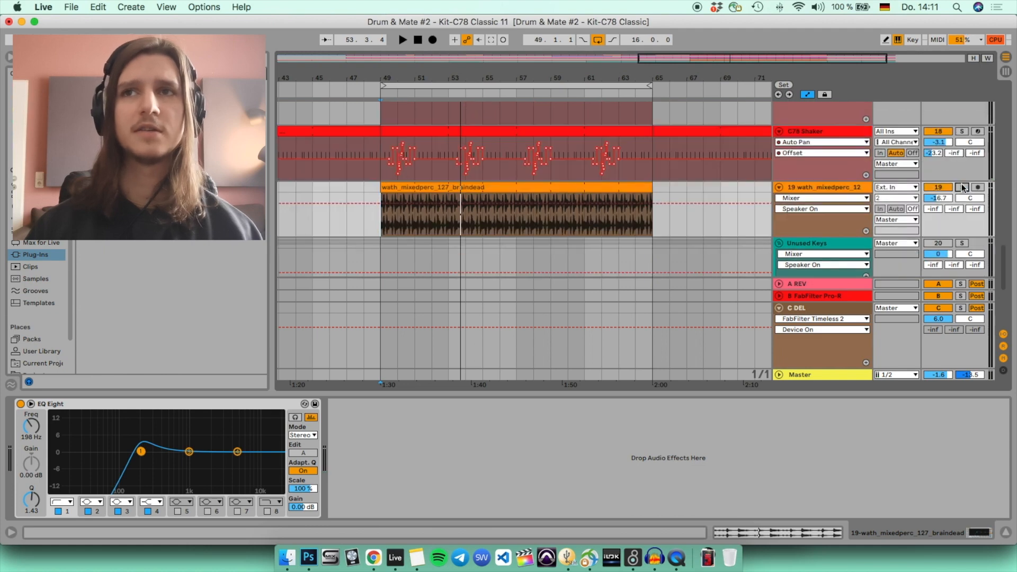
pyautogui.click(379, 205)
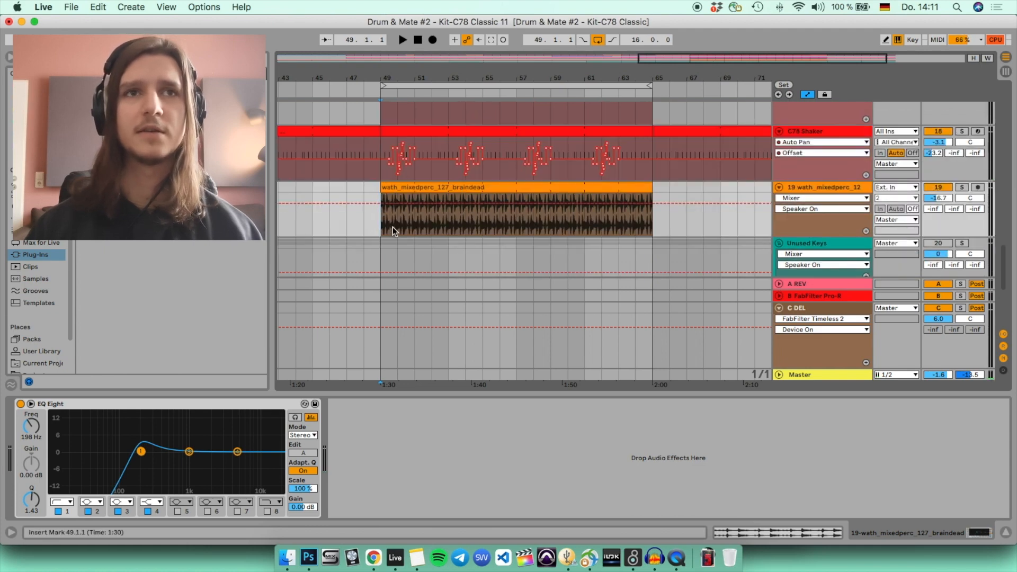
pyautogui.press('space')
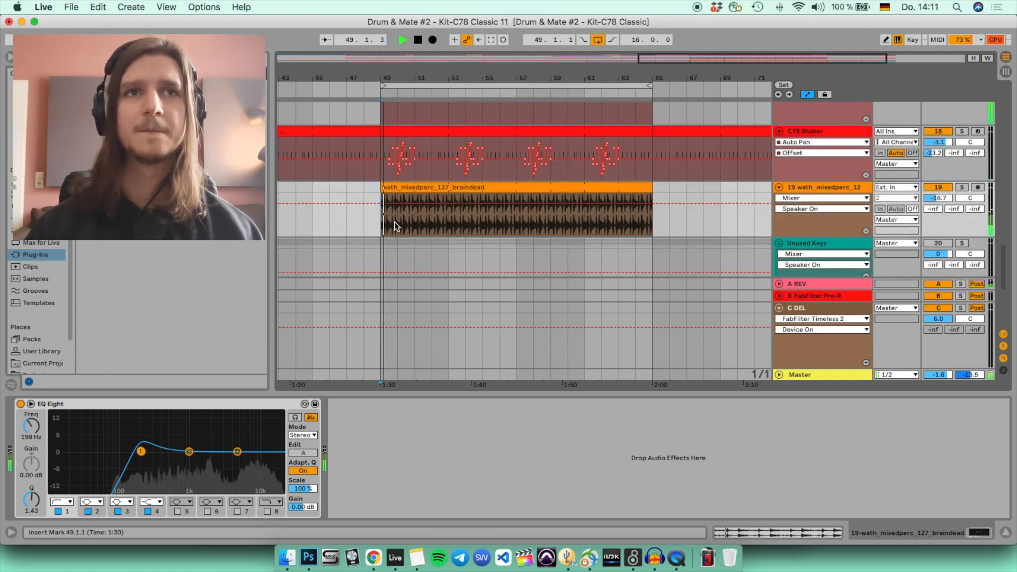
# Step: Show the Master track's device chain, stop playback and switch off its mastering rack
pyautogui.click(411, 394)
pyautogui.scroll(3, 394, 292)
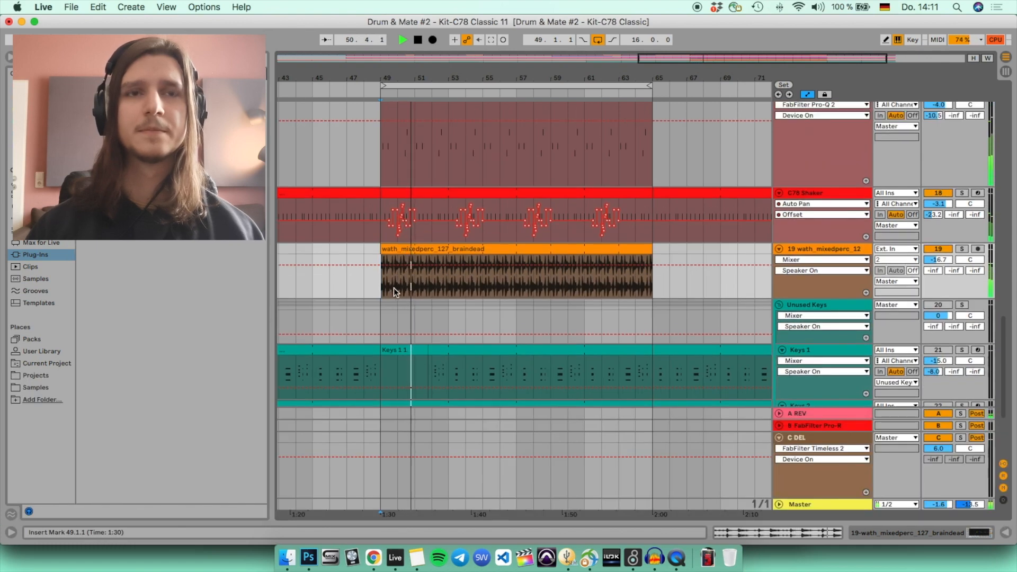
pyautogui.doubleClick(818, 507)
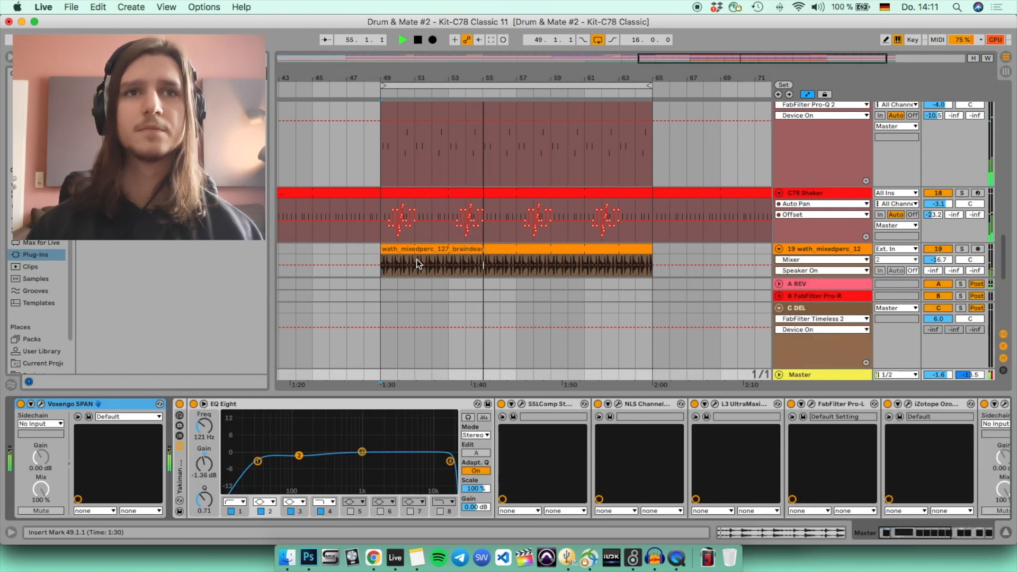
pyautogui.scroll(-3, 416, 259)
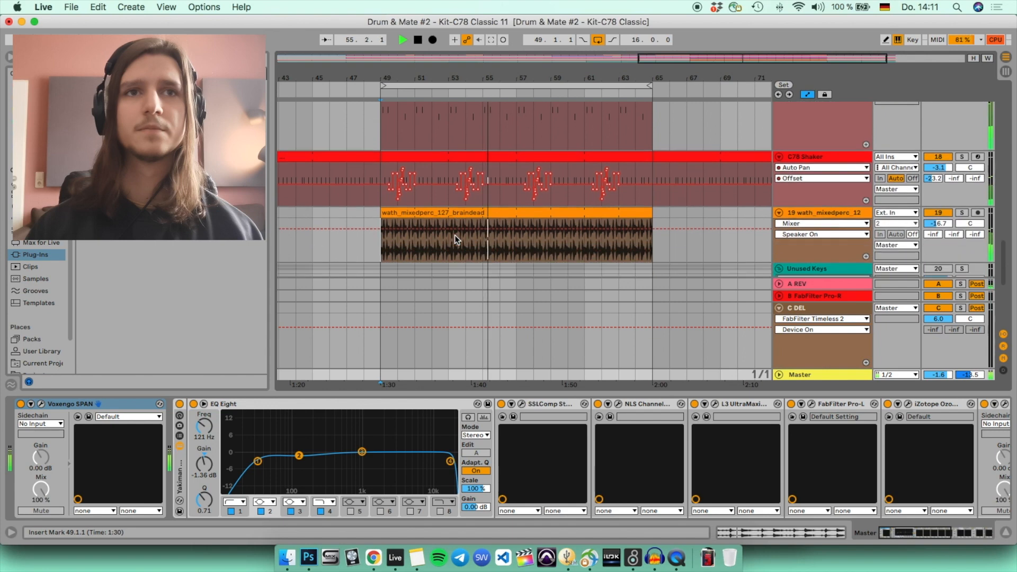
pyautogui.press('space')
pyautogui.click(180, 405)
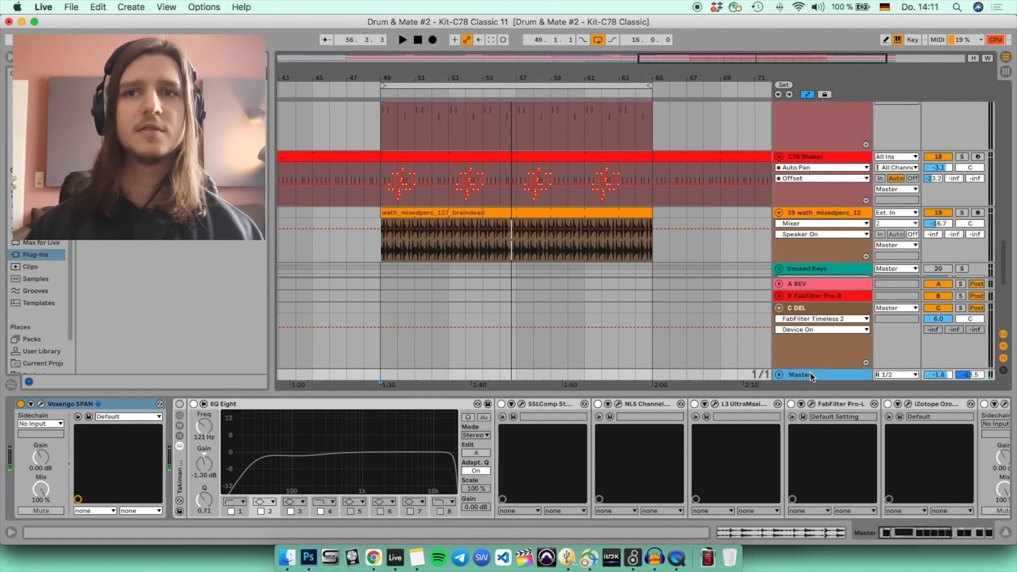
# Step: Open Voxengo SPAN on the Master, move its window aside, view the spectrum during playback and close it
pyautogui.click(41, 405)
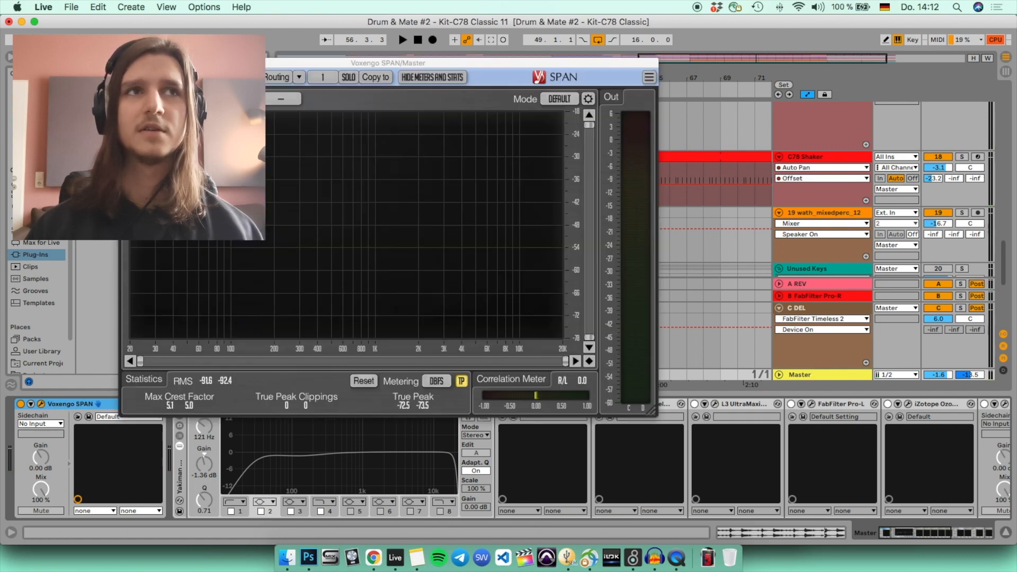
pyautogui.moveTo(190, 63); pyautogui.dragTo(245, 49)
pyautogui.moveTo(339, 49); pyautogui.dragTo(217, 45)
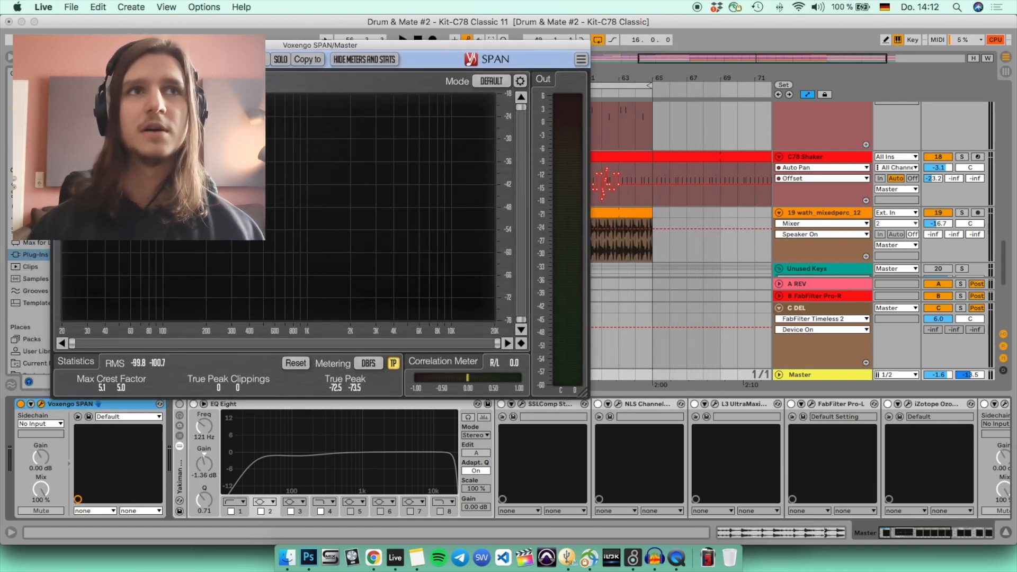
pyautogui.press('space')
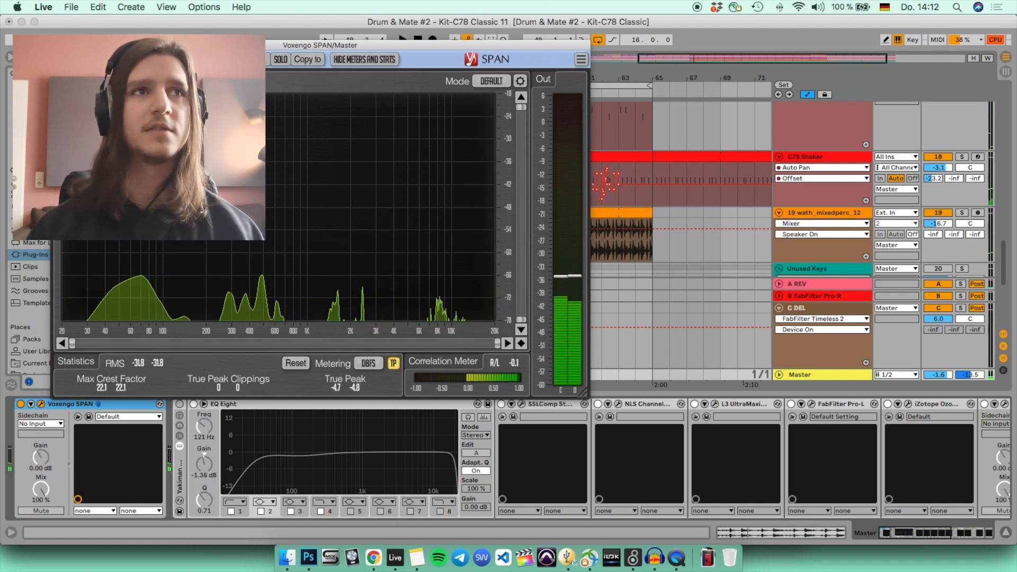
pyautogui.click(60, 45)
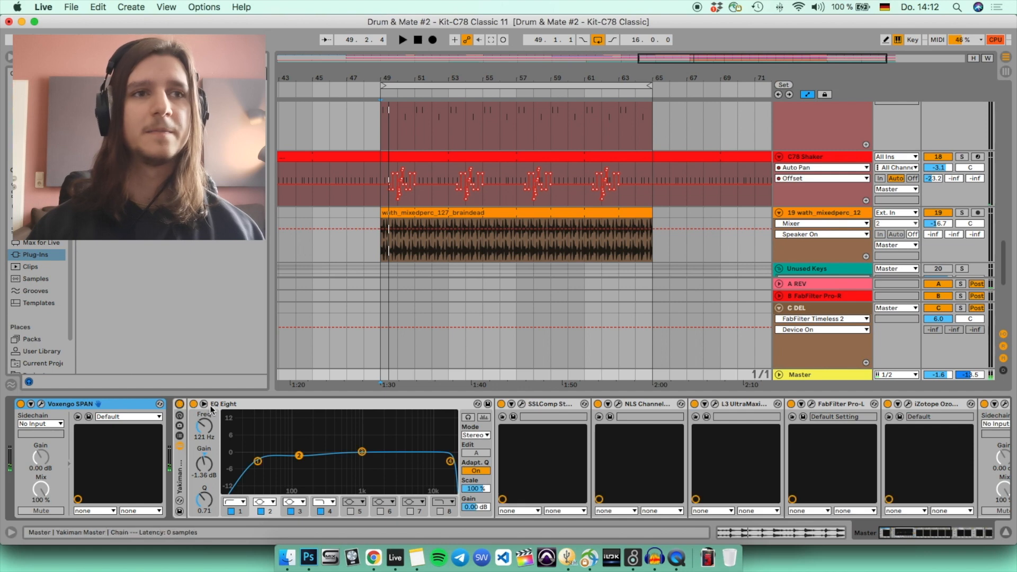
pyautogui.hscroll(10, 469, 417)
pyautogui.hscroll(-10, 461, 424)
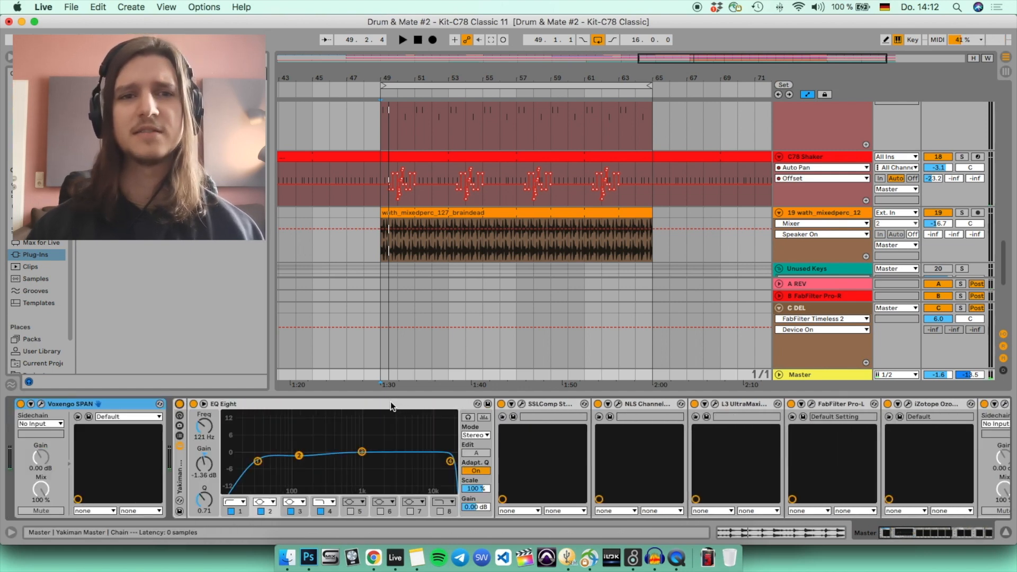
pyautogui.click(248, 405)
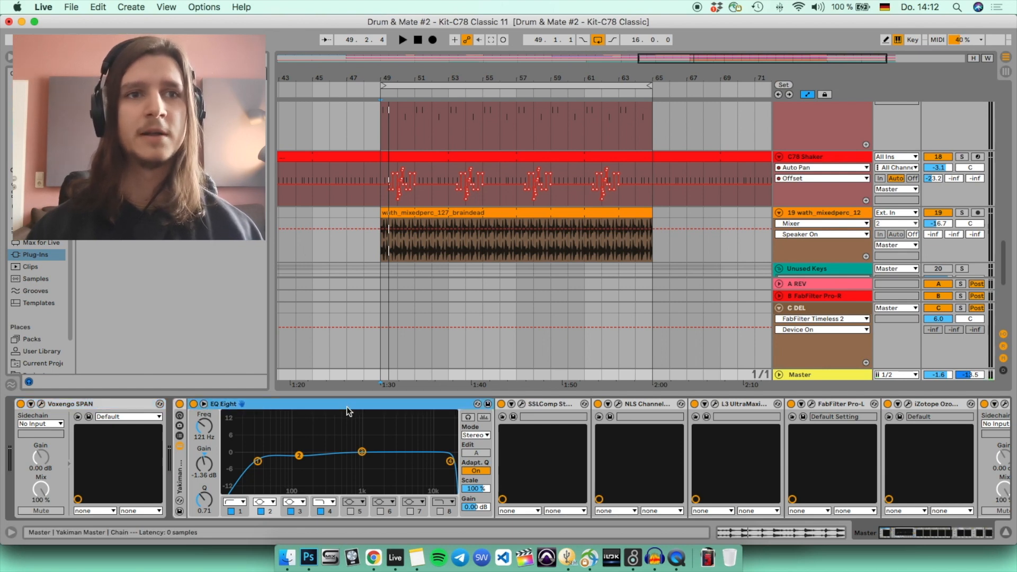
pyautogui.hscroll(5, 346, 405)
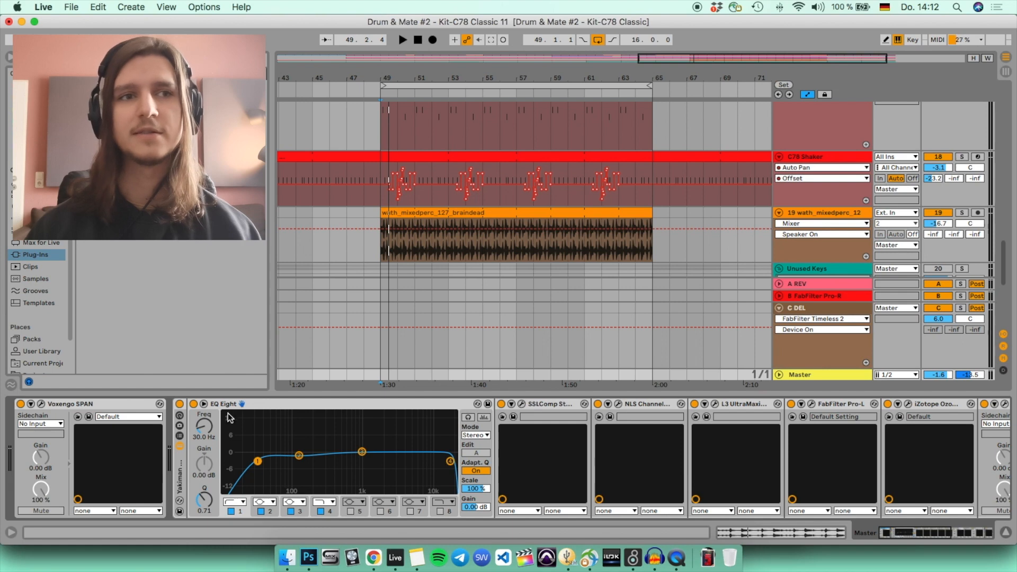
# Step: Select band 2 of the EQ Eight, open the SSLComp compressor, watch its compression meter during playback, and close its window
pyautogui.click(296, 457)
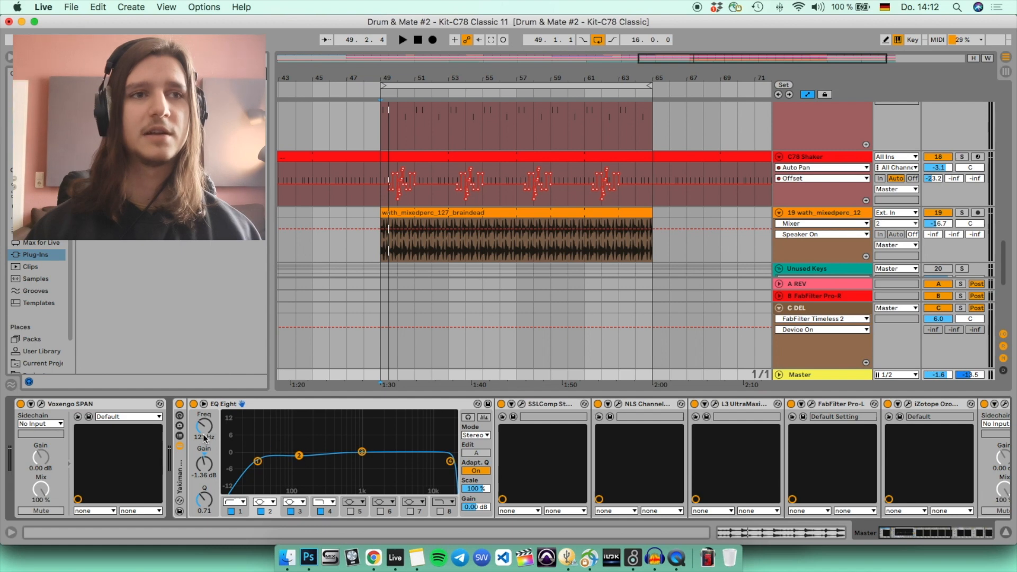
pyautogui.hscroll(3, 405, 421)
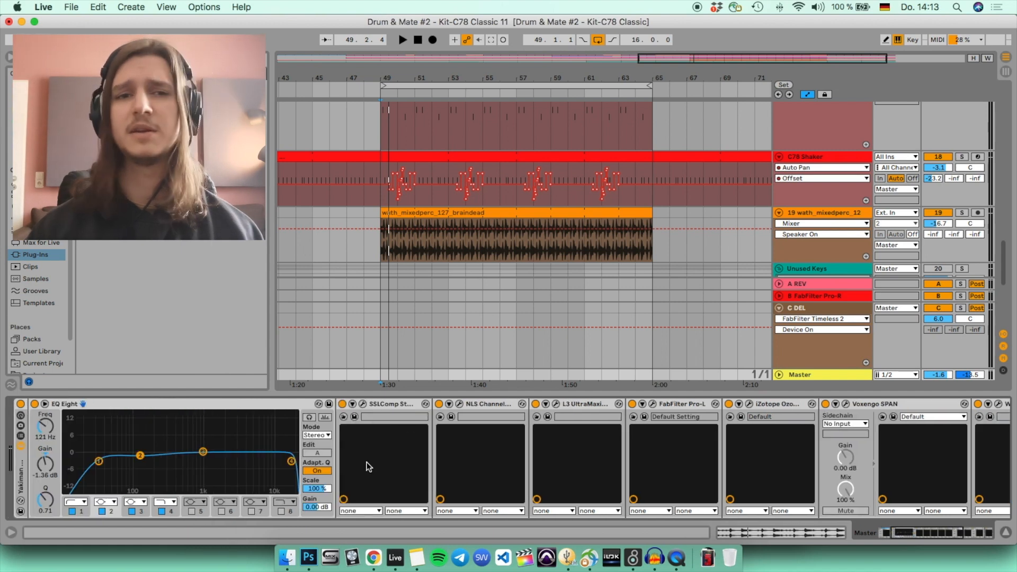
pyautogui.click(363, 404)
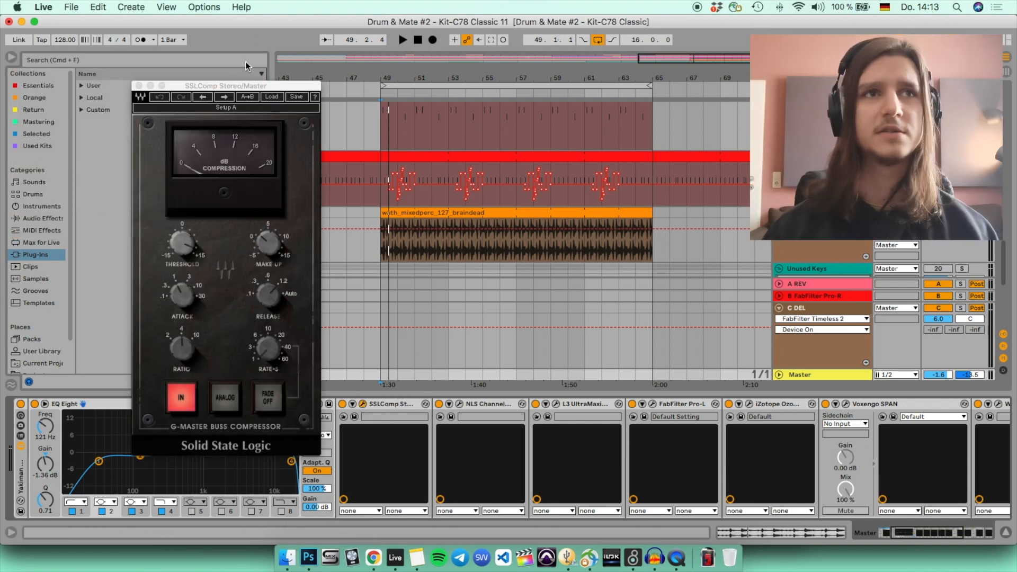
pyautogui.press('space')
pyautogui.click(363, 404)
pyautogui.click(363, 404)
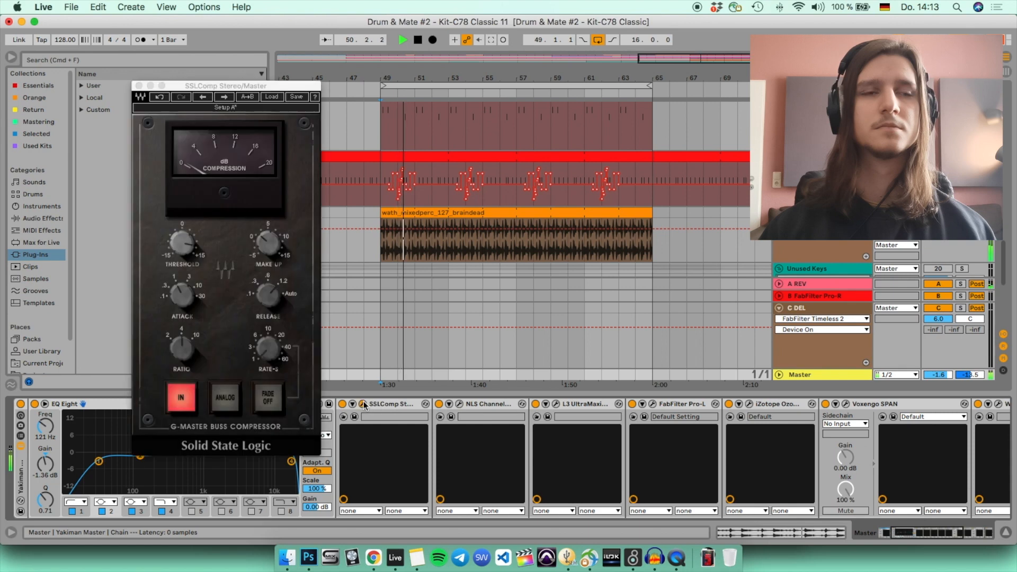
pyautogui.click(138, 86)
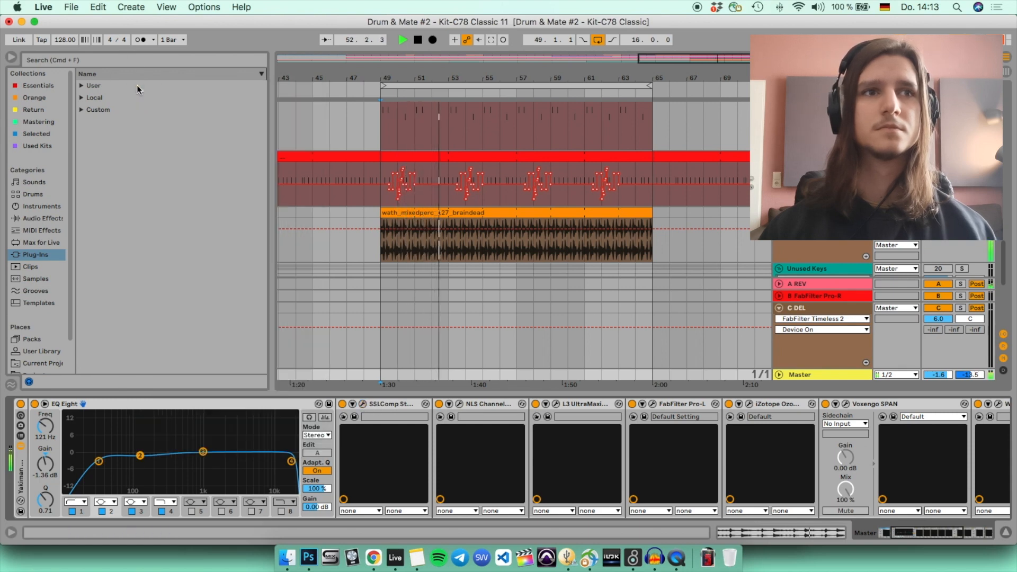
pyautogui.press('space')
pyautogui.click(362, 404)
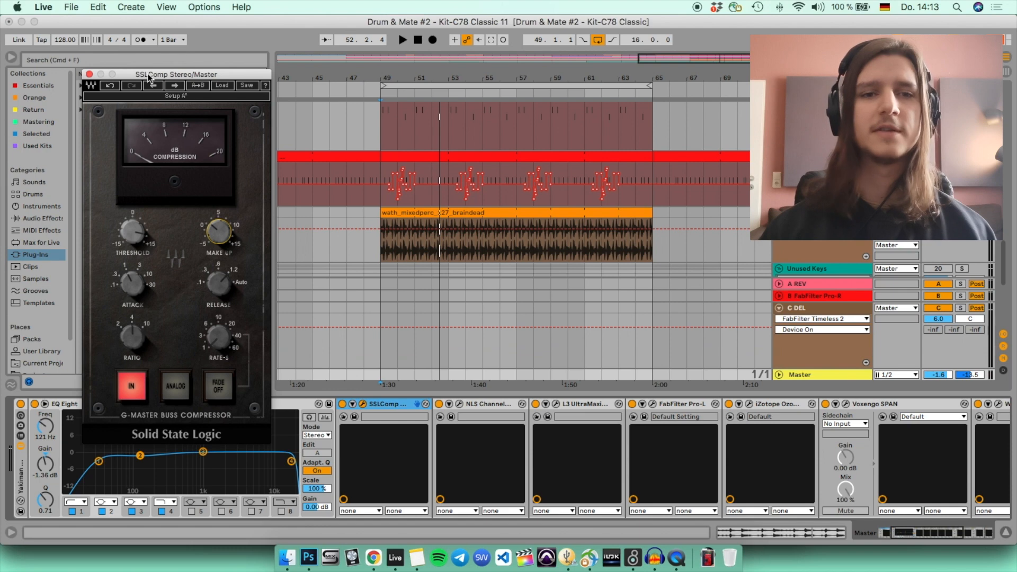
pyautogui.click(89, 75)
# Step: Open the NLS Channel plug-in in the Master chain, move its window aside, view its settings and close it
pyautogui.hscroll(3, 517, 424)
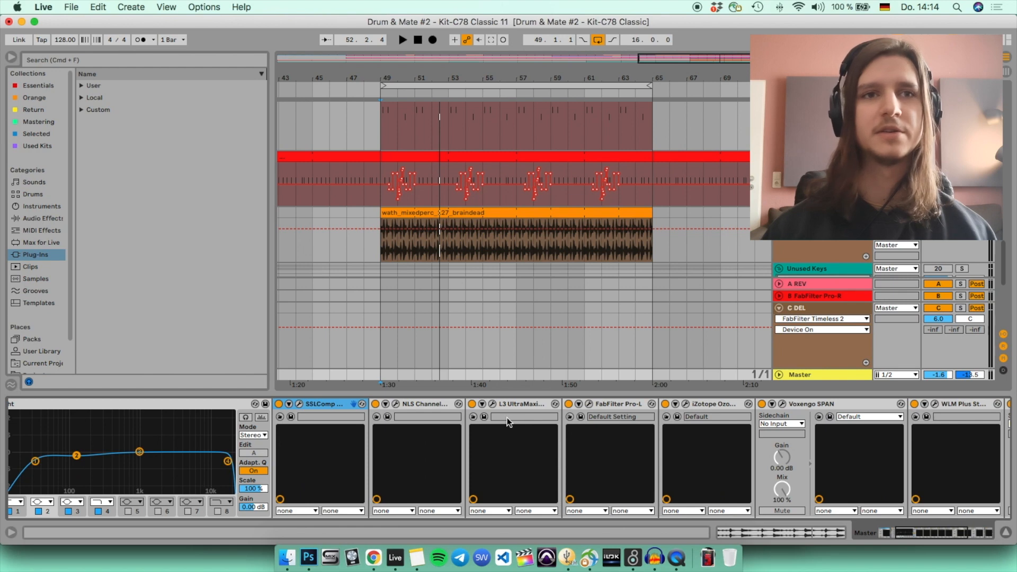
pyautogui.click(395, 404)
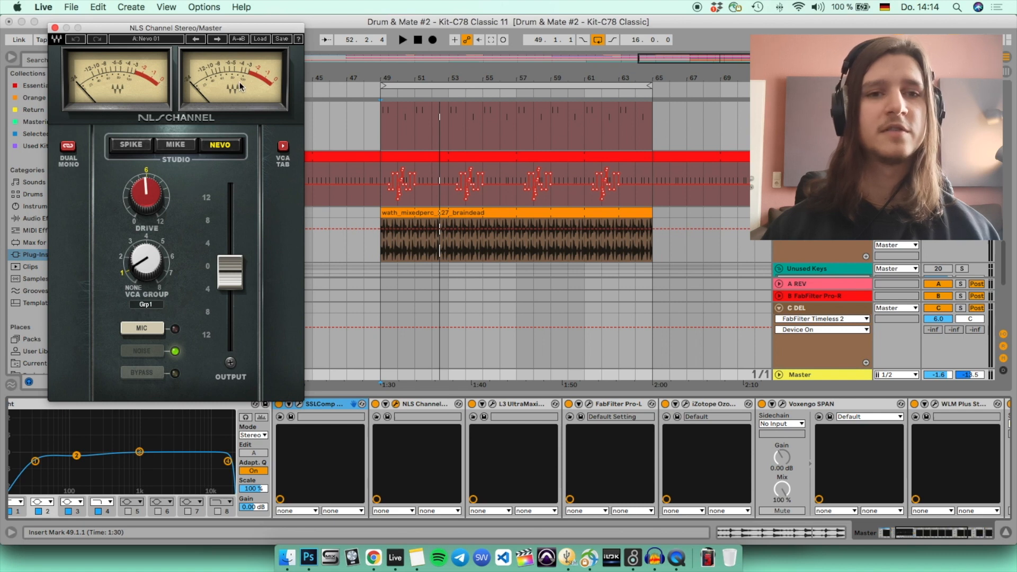
pyautogui.moveTo(117, 29); pyautogui.dragTo(111, 21)
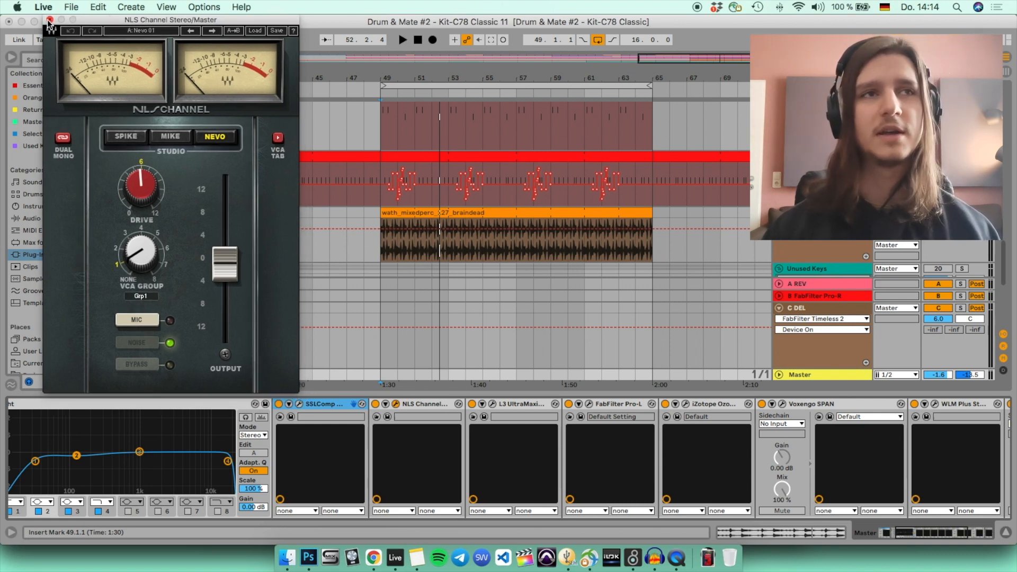
pyautogui.click(49, 20)
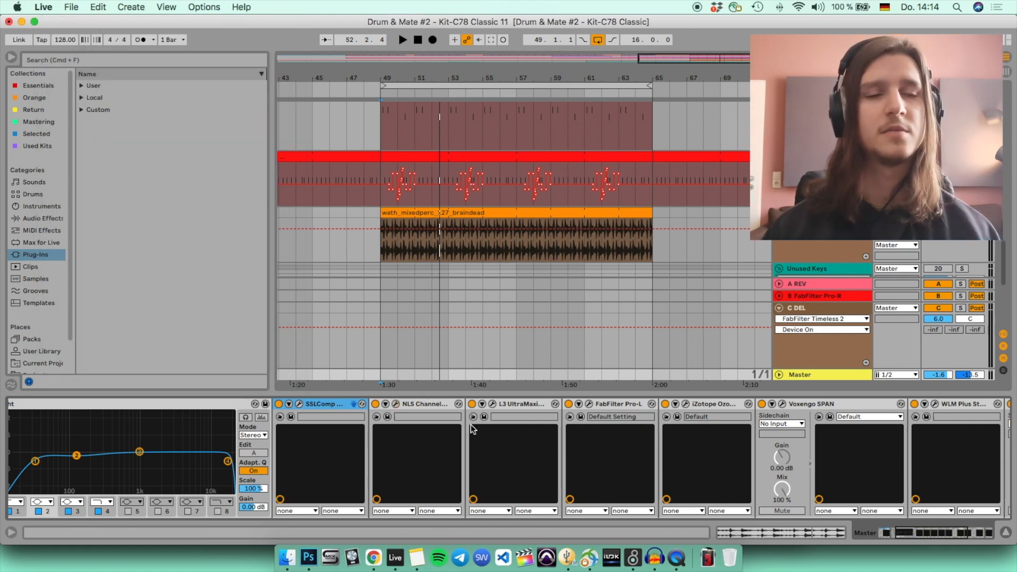
# Step: Open the L3 UltraMaximizer on the Master, move its window aside and watch its levels during playback
pyautogui.click(491, 405)
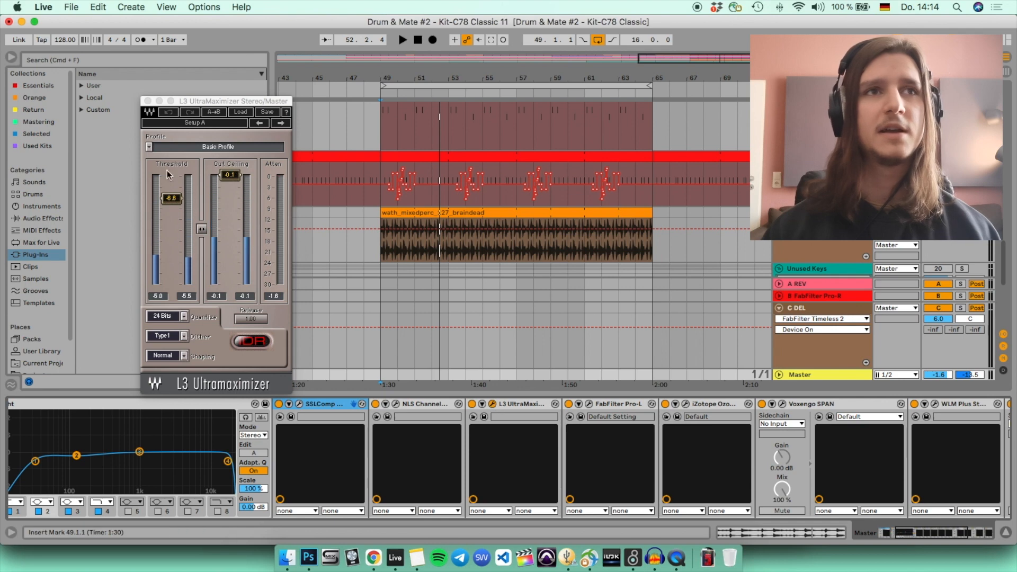
pyautogui.moveTo(214, 102); pyautogui.dragTo(167, 93)
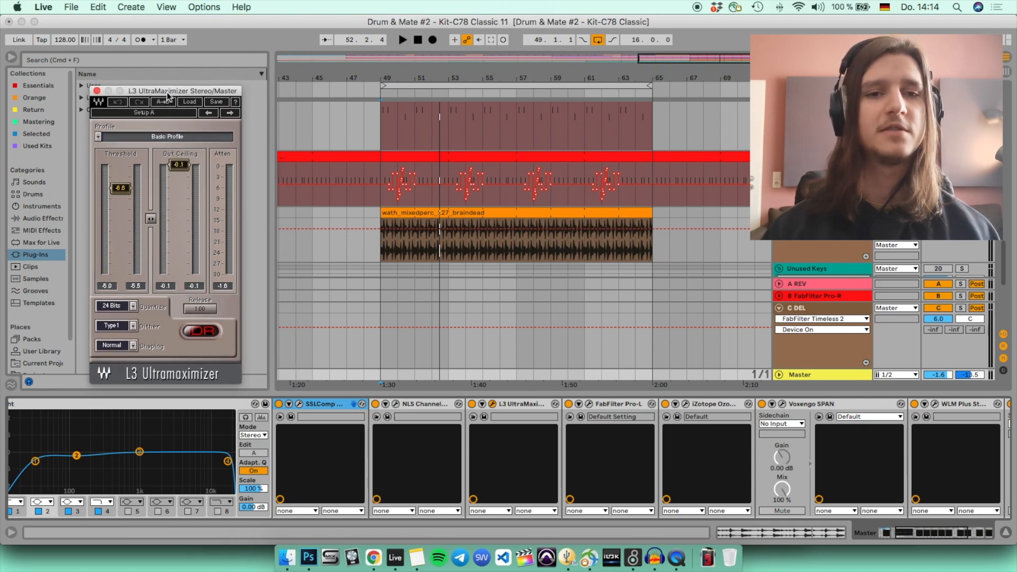
pyautogui.press('space')
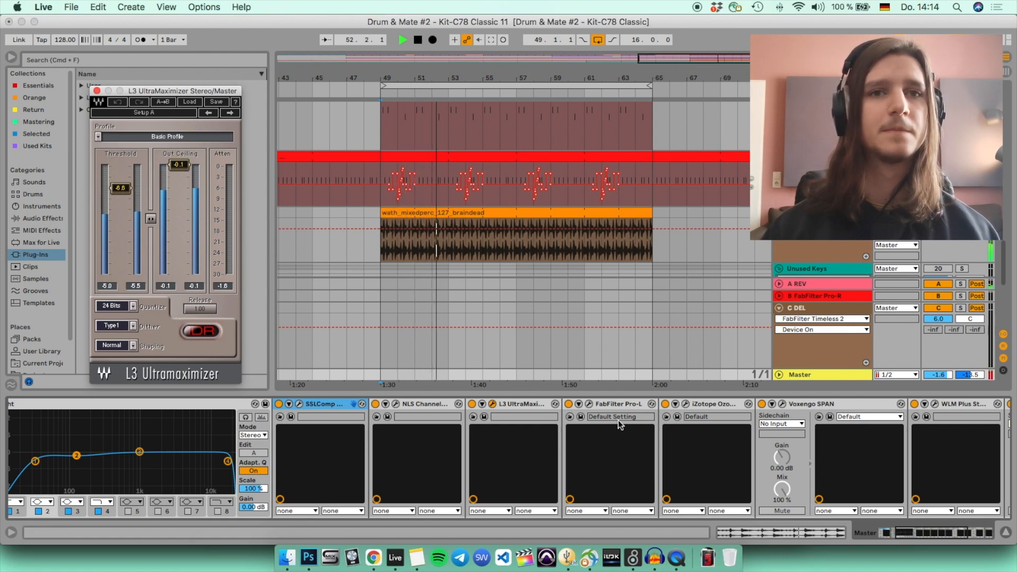
pyautogui.hscroll(5, 619, 420)
pyautogui.press('space')
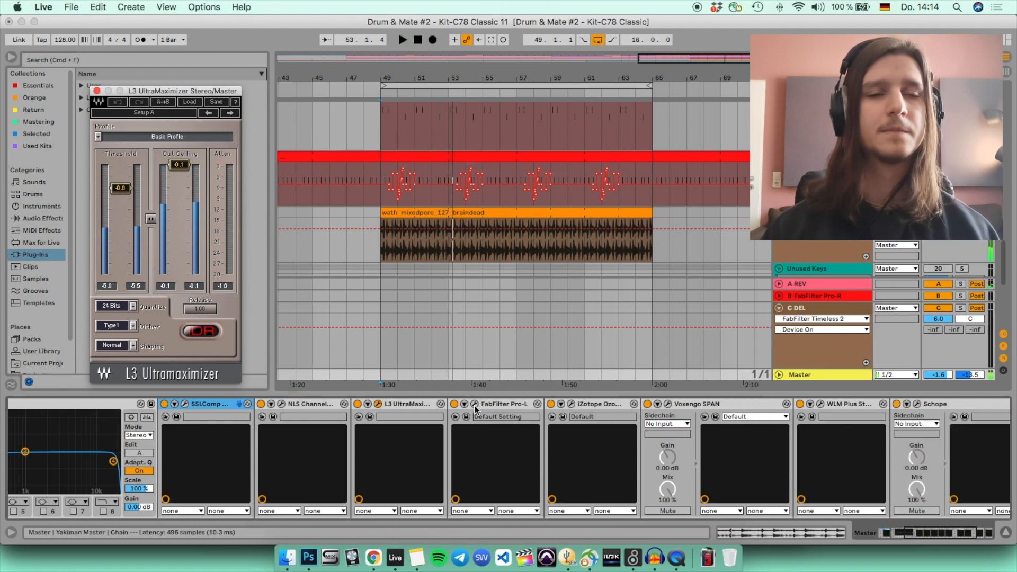
# Step: Open the FabFilter Pro-L limiter on the Master, move its window aside and view its limiting during playback
pyautogui.click(474, 405)
pyautogui.moveTo(357, 110); pyautogui.dragTo(270, 59)
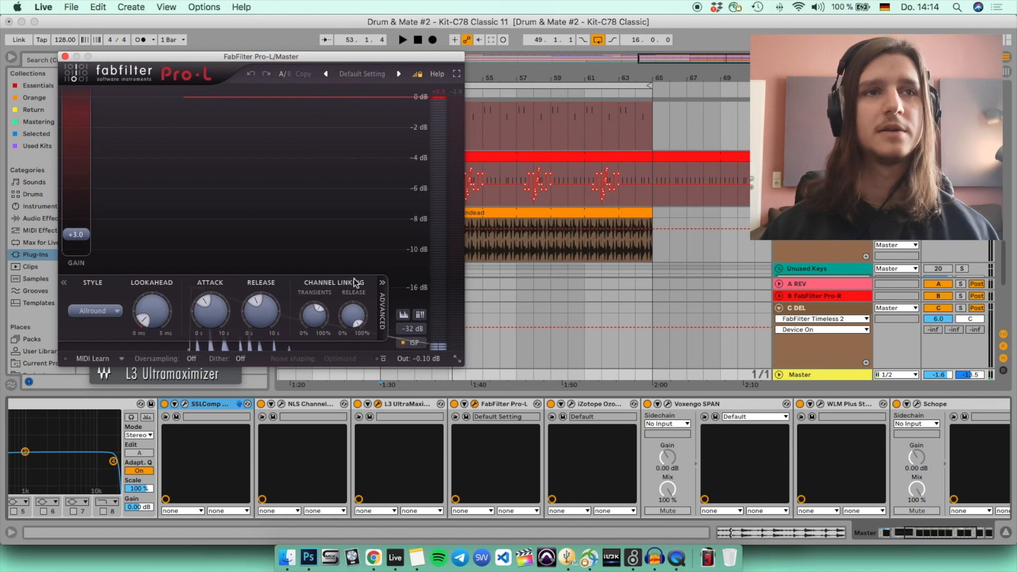
pyautogui.press('space')
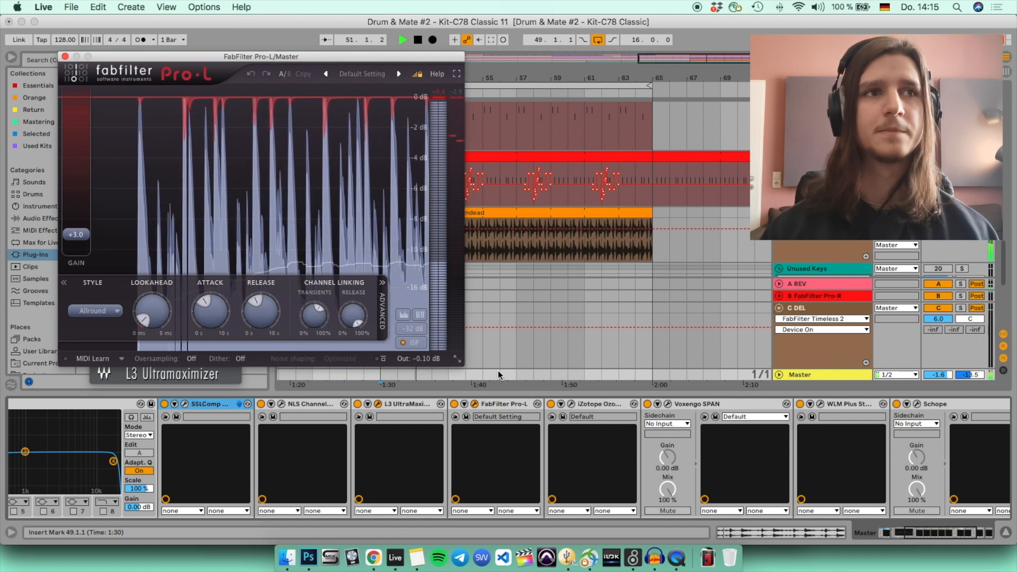
pyautogui.press('space')
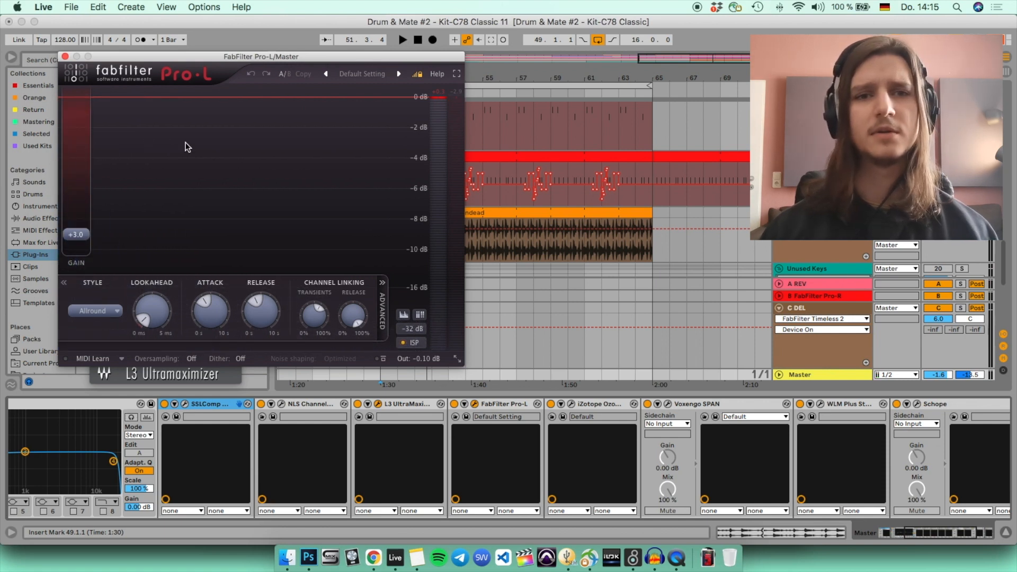
# Step: Set the Pro-L's gain to about +2.9 dB and its output level to -0.07 dB, and close its window
pyautogui.moveTo(125, 58); pyautogui.dragTo(123, 54)
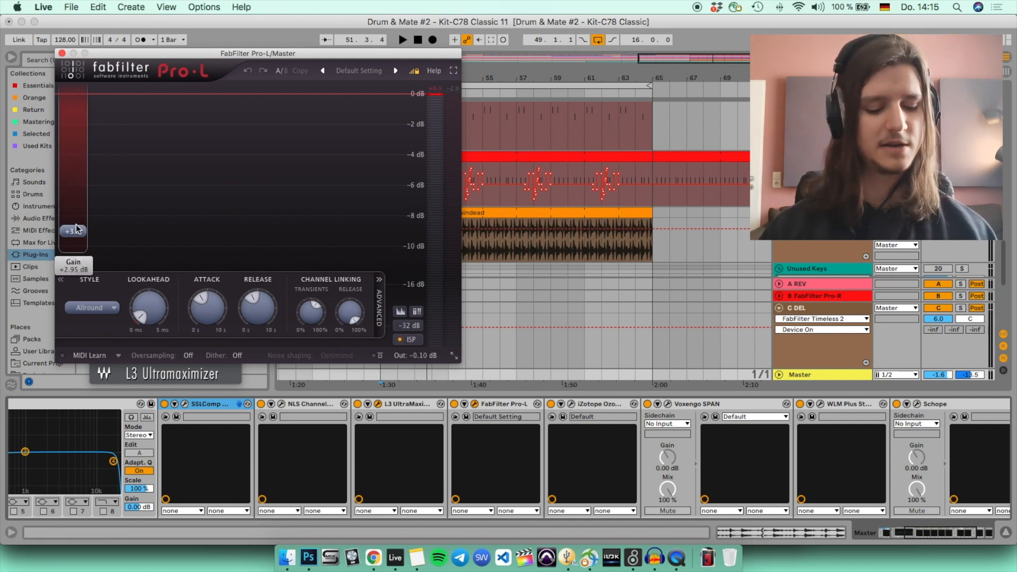
pyautogui.moveTo(78, 236)
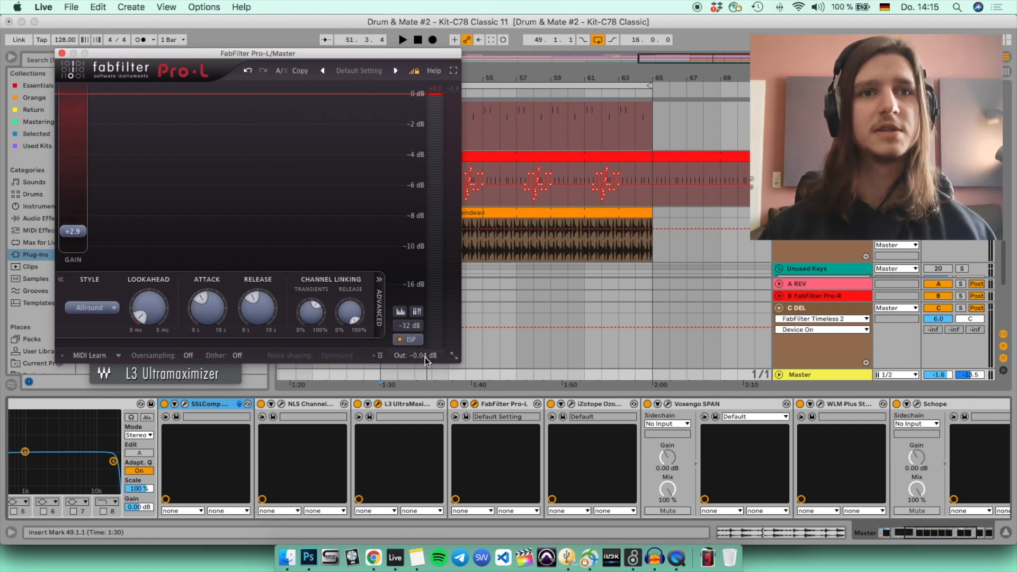
pyautogui.moveTo(425, 358)
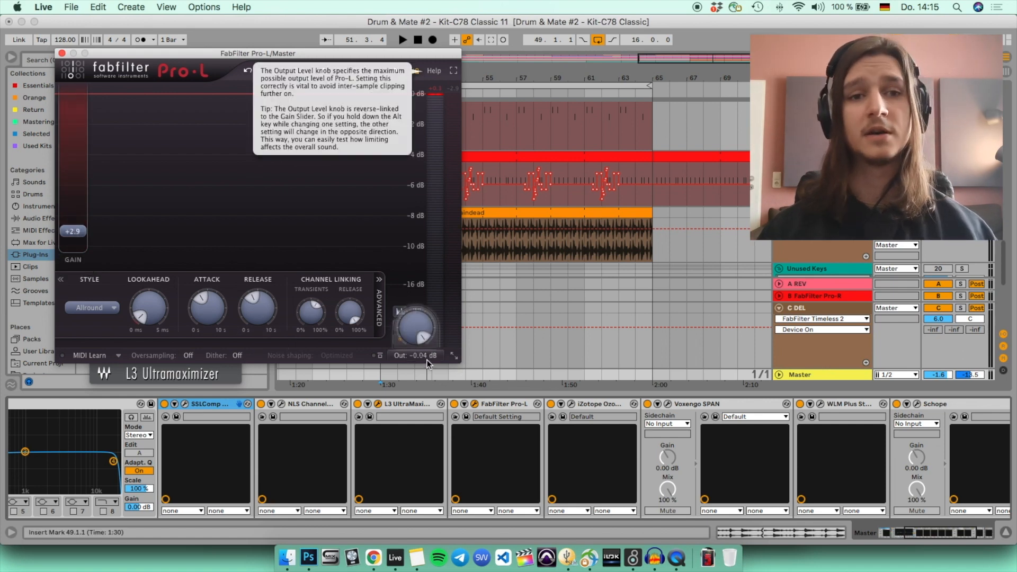
pyautogui.press('super+z')
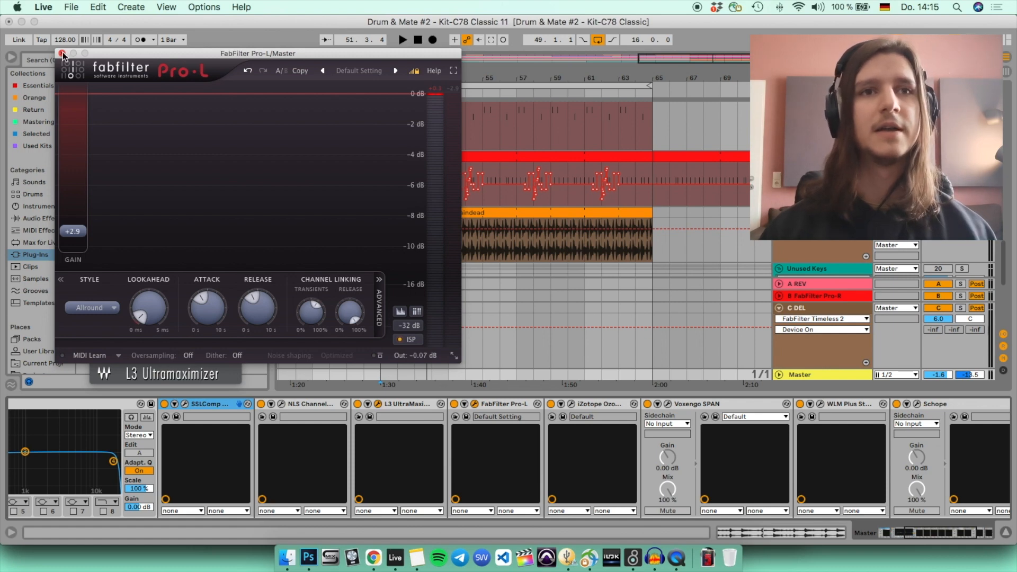
pyautogui.hscroll(5, 420, 470)
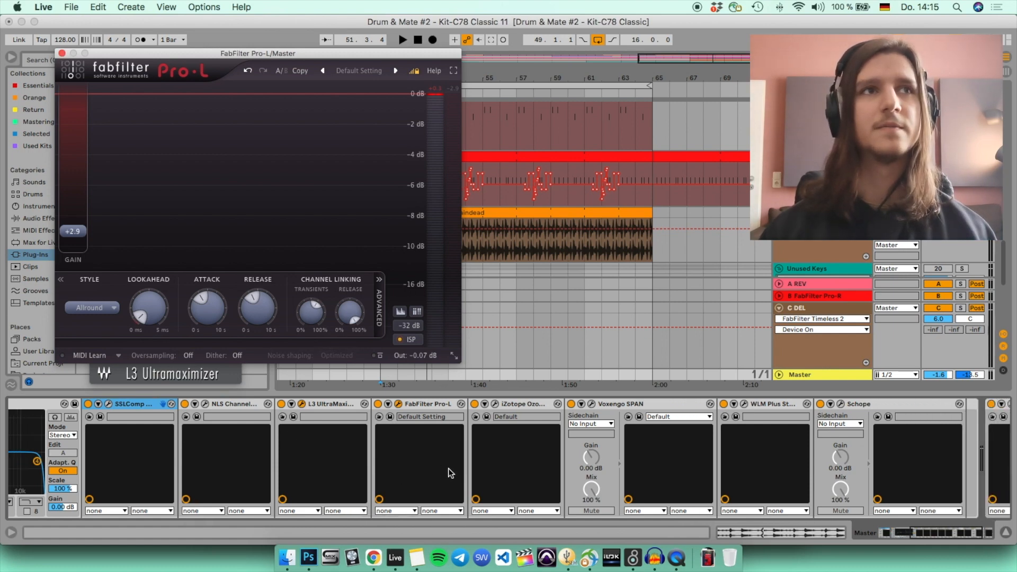
pyautogui.click(61, 53)
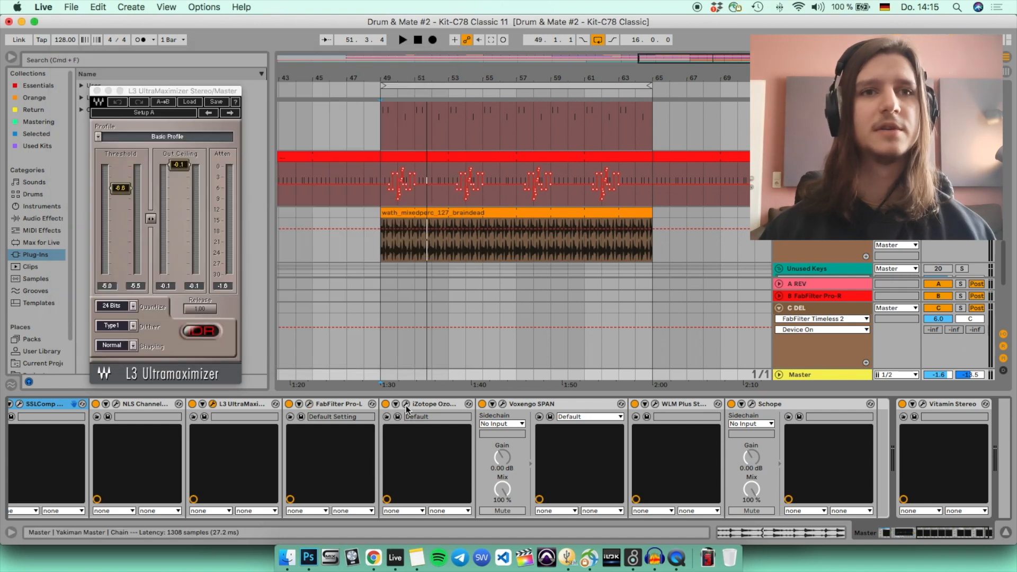
# Step: Open the iZotope Ozone 6 Maximizer, dismiss its preset manager, view the threshold, ceiling and True Peak Limiting settings, and close it
pyautogui.click(406, 403)
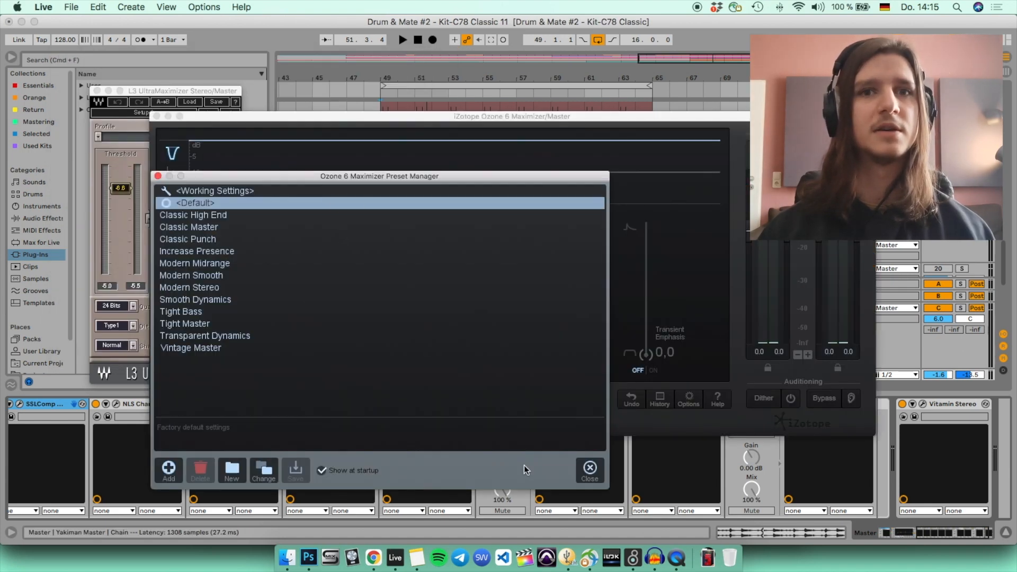
pyautogui.click(590, 472)
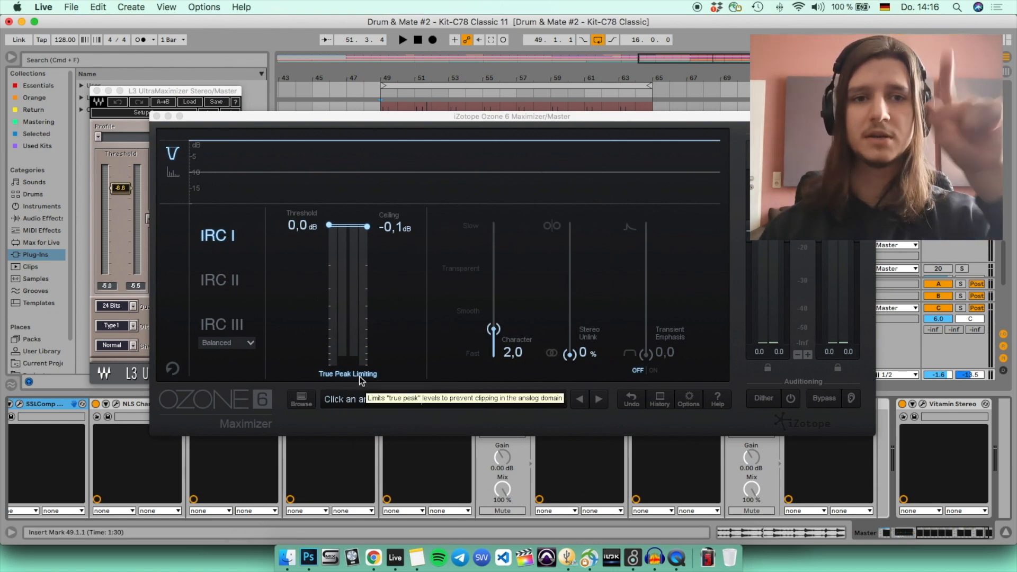
pyautogui.click(157, 116)
pyautogui.hscroll(3, 503, 411)
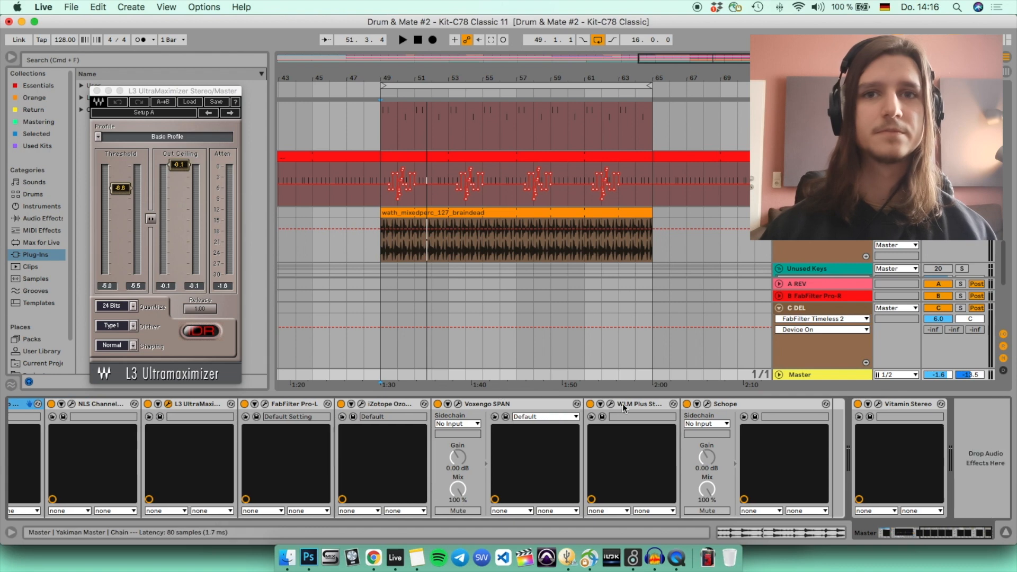
# Step: Open the Voxengo SPAN that follows the Ozone Maximizer, move its window aside and view the mastered spectrum during playback
pyautogui.click(458, 405)
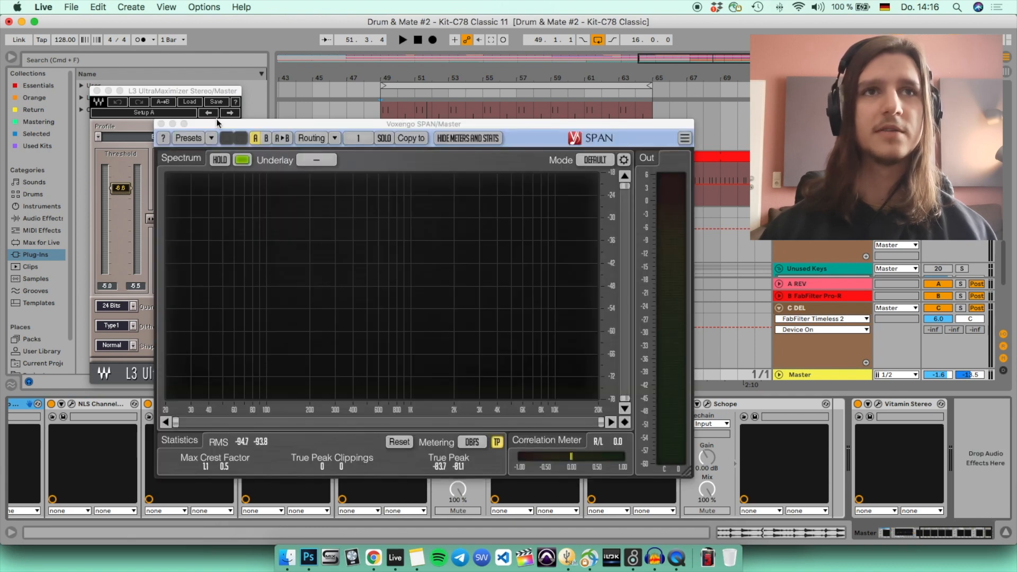
pyautogui.moveTo(283, 123); pyautogui.dragTo(199, 22)
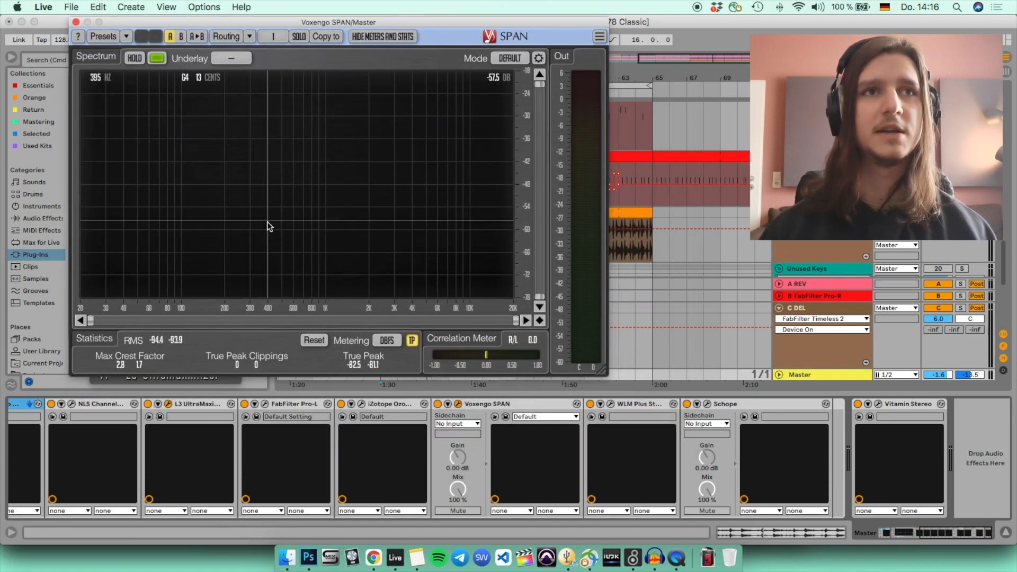
pyautogui.press('space')
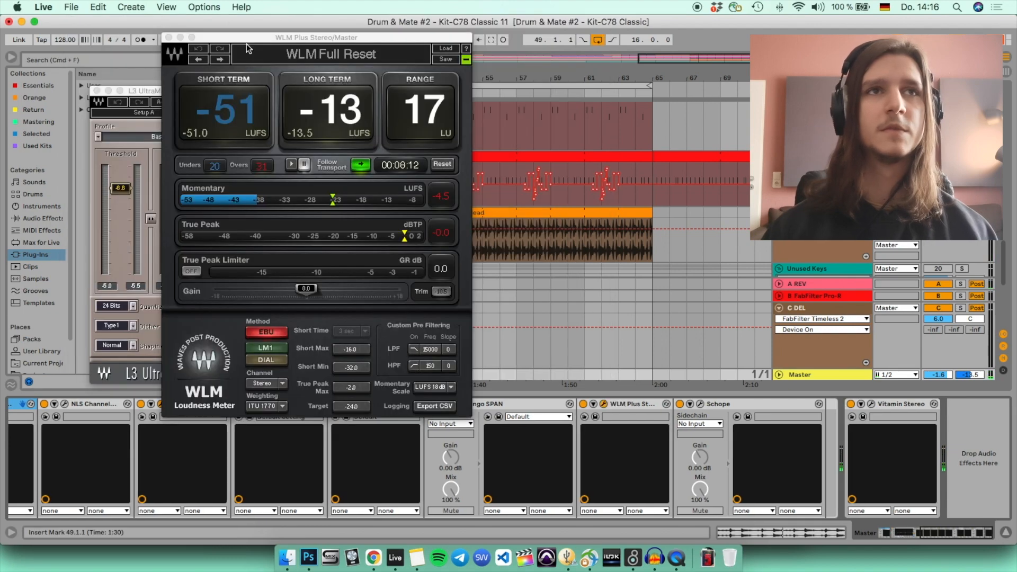
# Step: Move the WLM Plus loudness meter aside, check the mix's short-term and long-term loudness during playback, and close it
pyautogui.moveTo(245, 34); pyautogui.dragTo(338, 60)
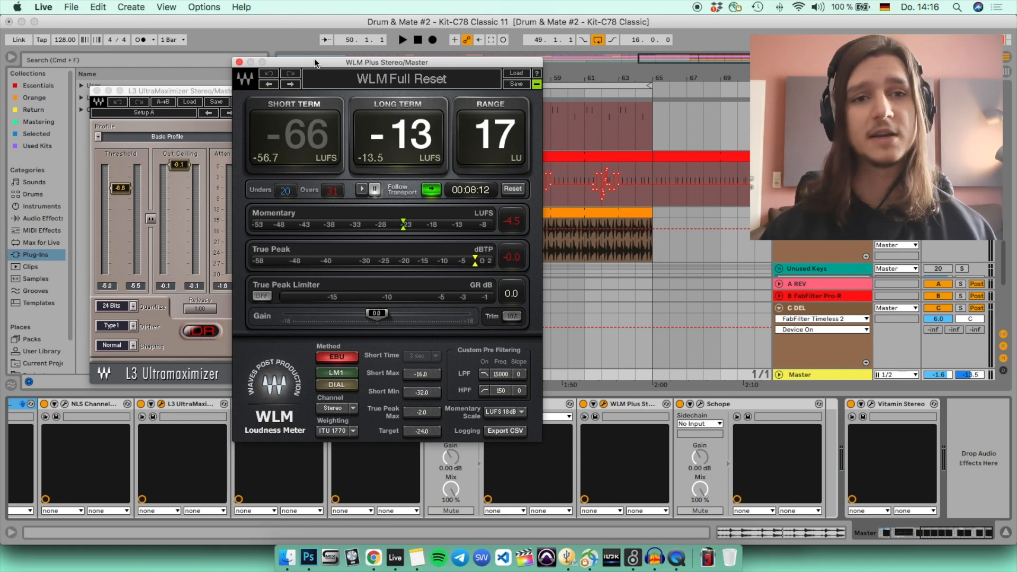
pyautogui.moveTo(314, 63); pyautogui.dragTo(222, 55)
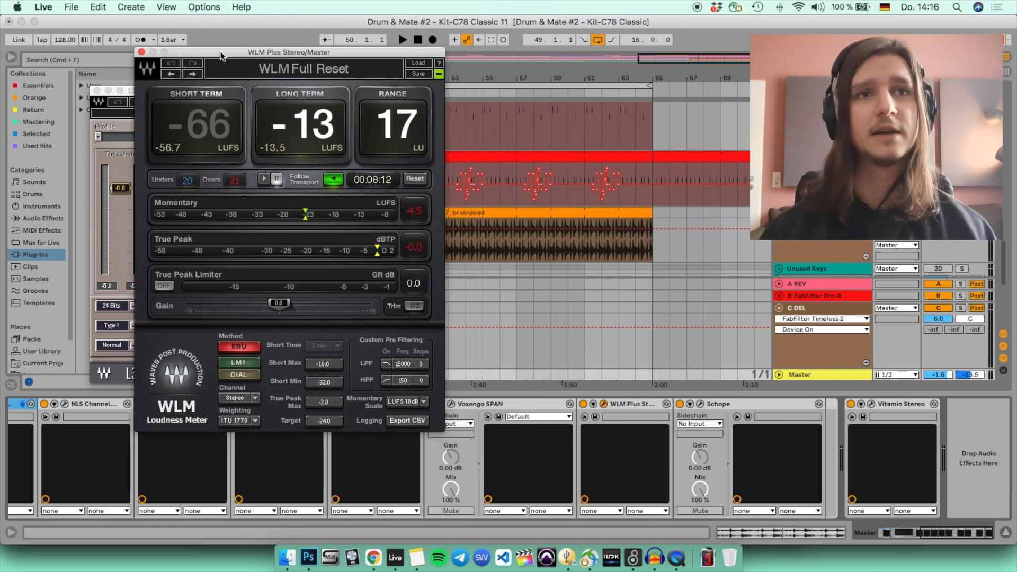
pyautogui.press('space')
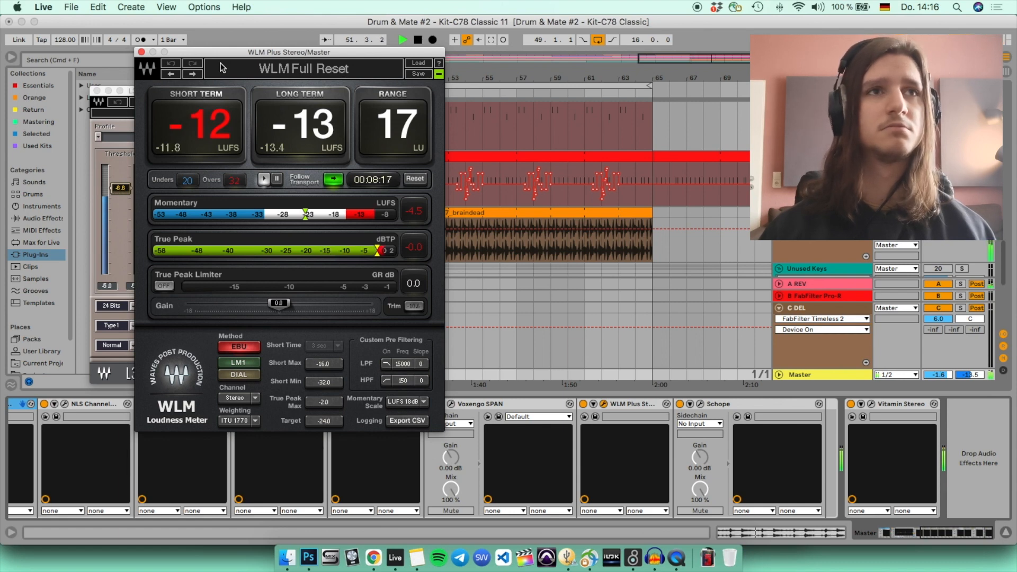
pyautogui.press('space')
pyautogui.click(141, 52)
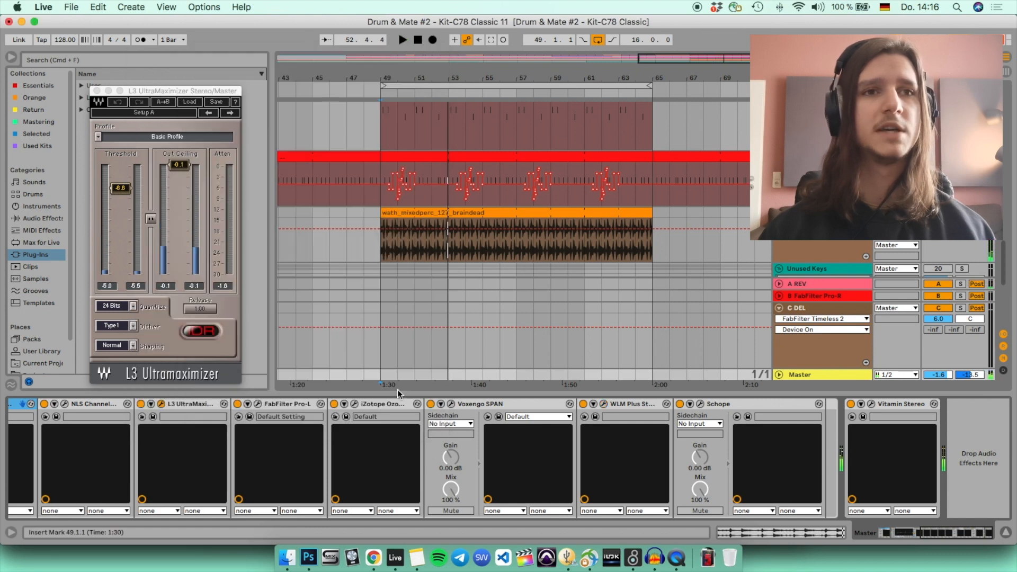
# Step: Raise the Pro-L's gain to about +3.4 dB, check the loudness on the WLM Plus meter during playback, and close both windows
pyautogui.click(257, 404)
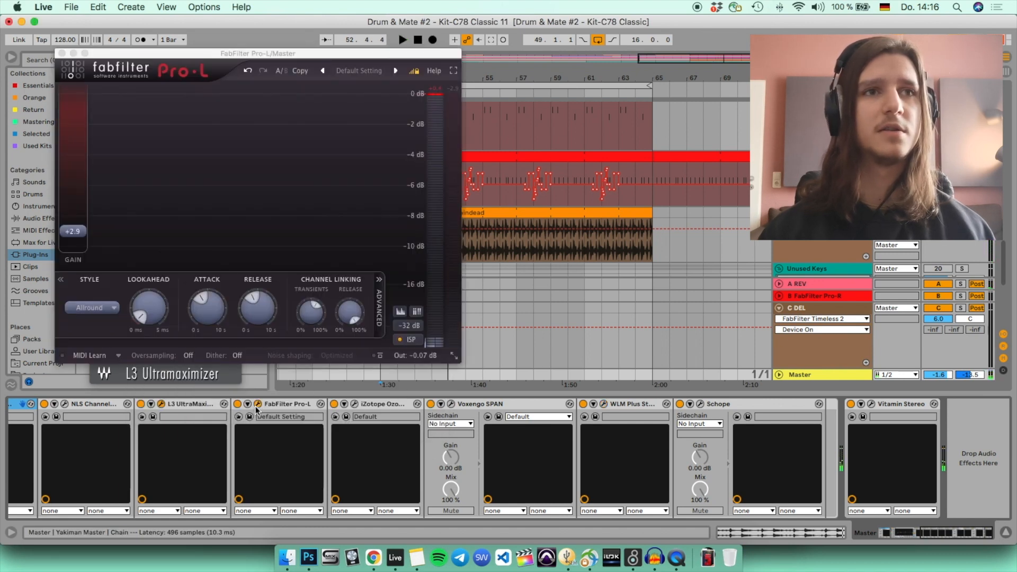
pyautogui.click(77, 231)
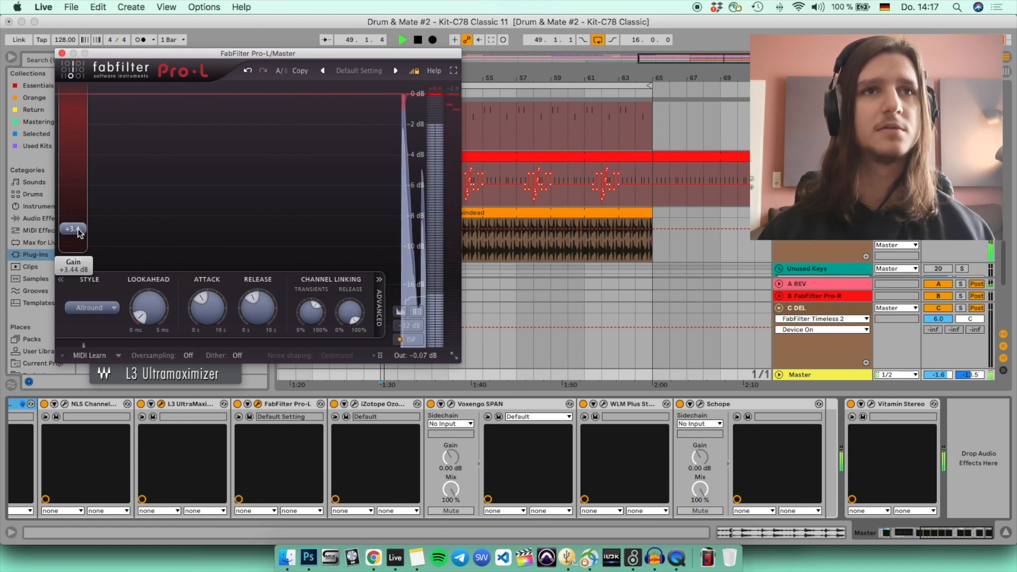
pyautogui.click(604, 405)
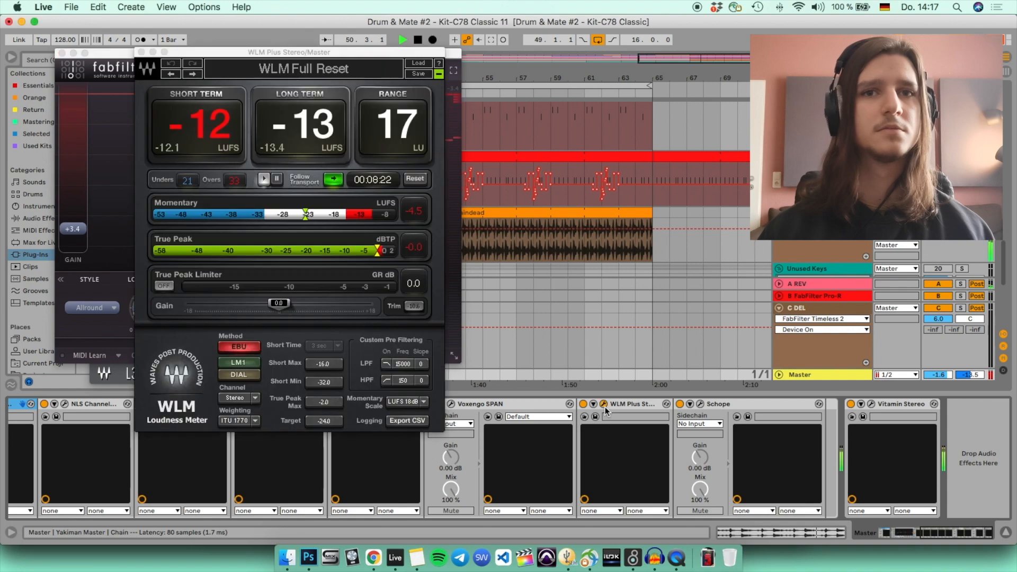
pyautogui.click(141, 52)
pyautogui.press('space')
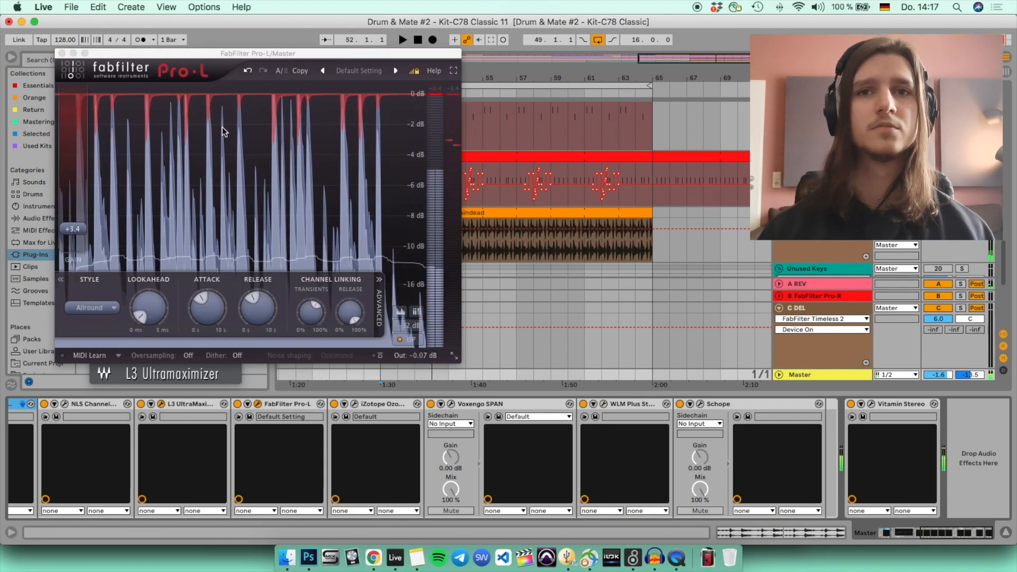
pyautogui.click(62, 53)
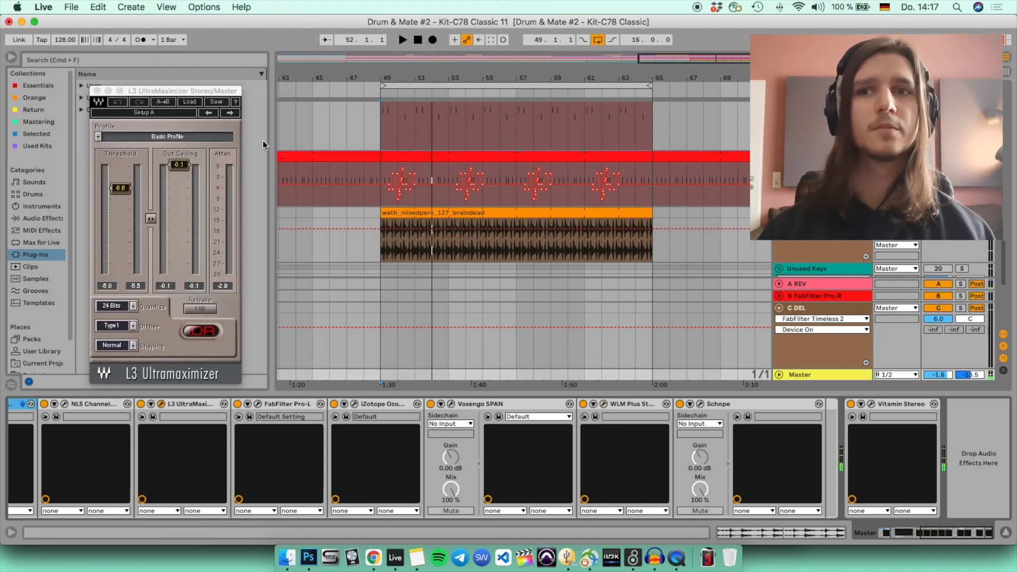
# Step: View the Vitamin Stereo plug-in at the end of the Master chain, switch the device off and close its window
pyautogui.click(882, 406)
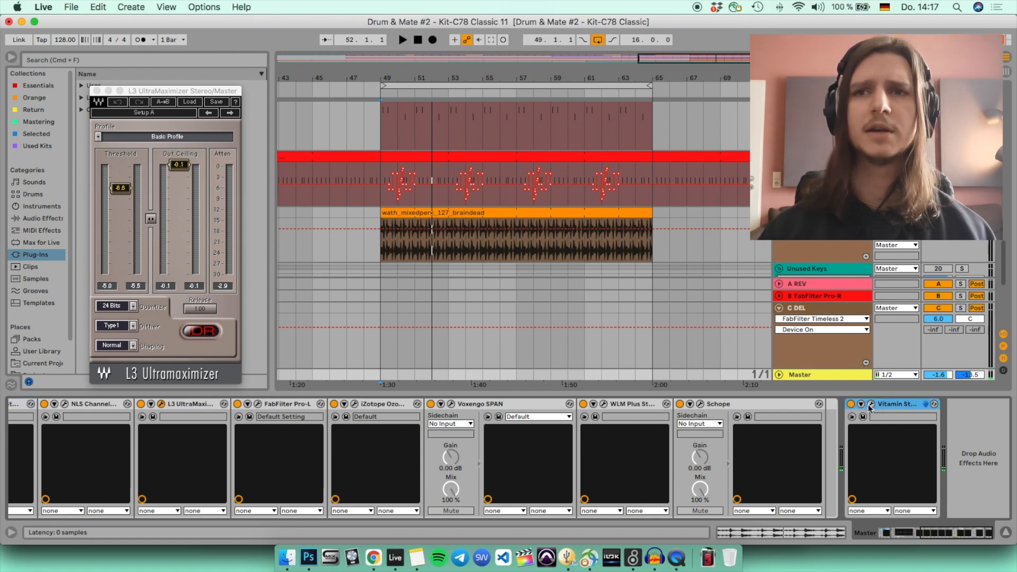
pyautogui.click(872, 405)
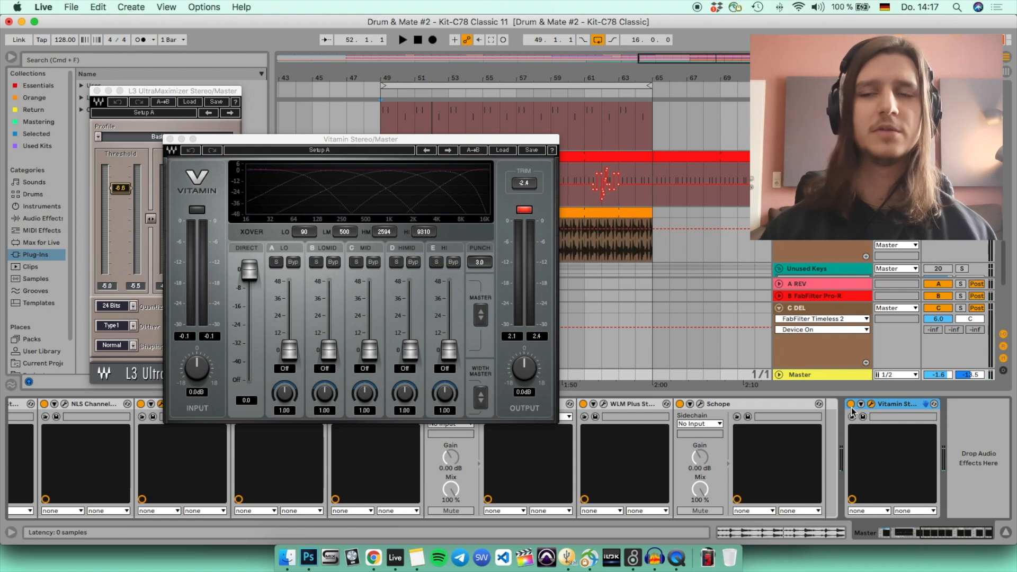
pyautogui.click(170, 139)
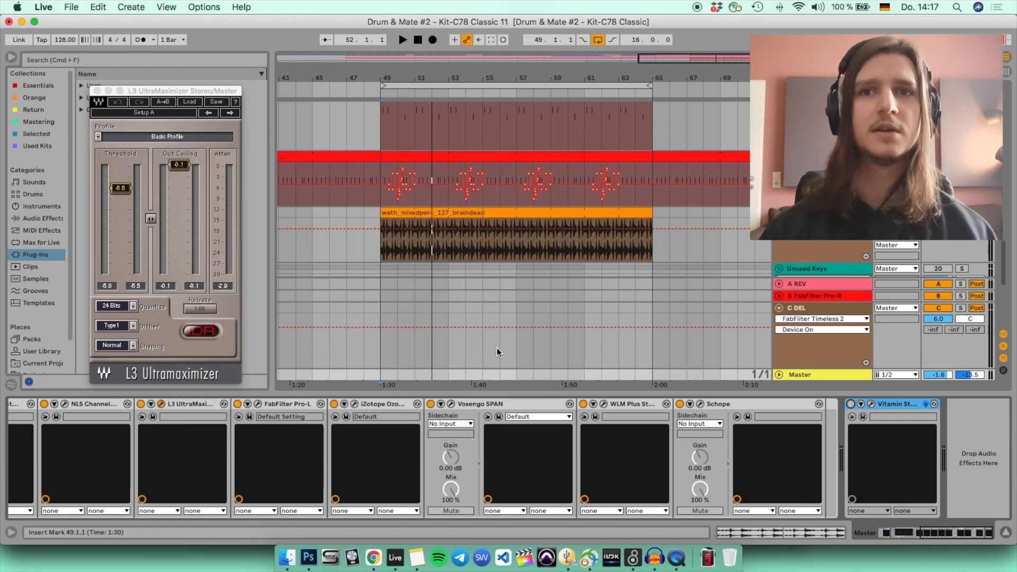
# Step: Open the Schope oscilloscope, zoom its amplitude scale to +2.8 dB and view the master waveform during playback
pyautogui.click(700, 405)
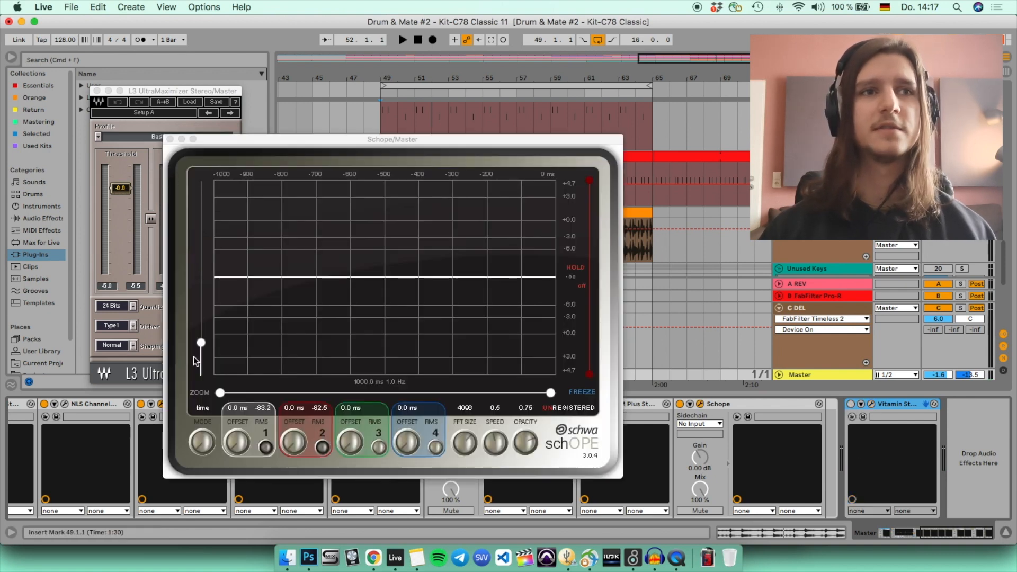
pyautogui.moveTo(201, 342); pyautogui.dragTo(200, 315)
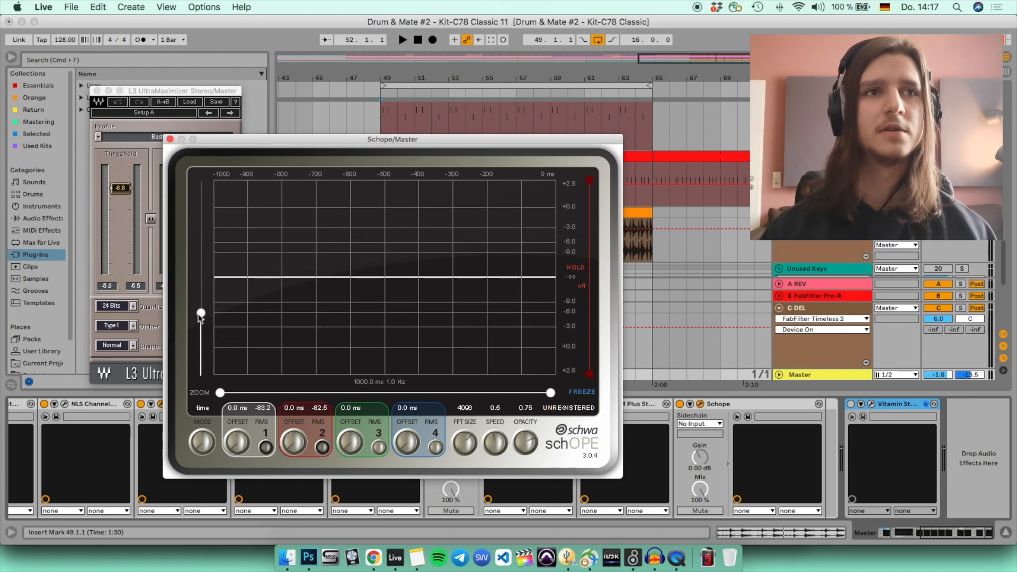
pyautogui.press('space')
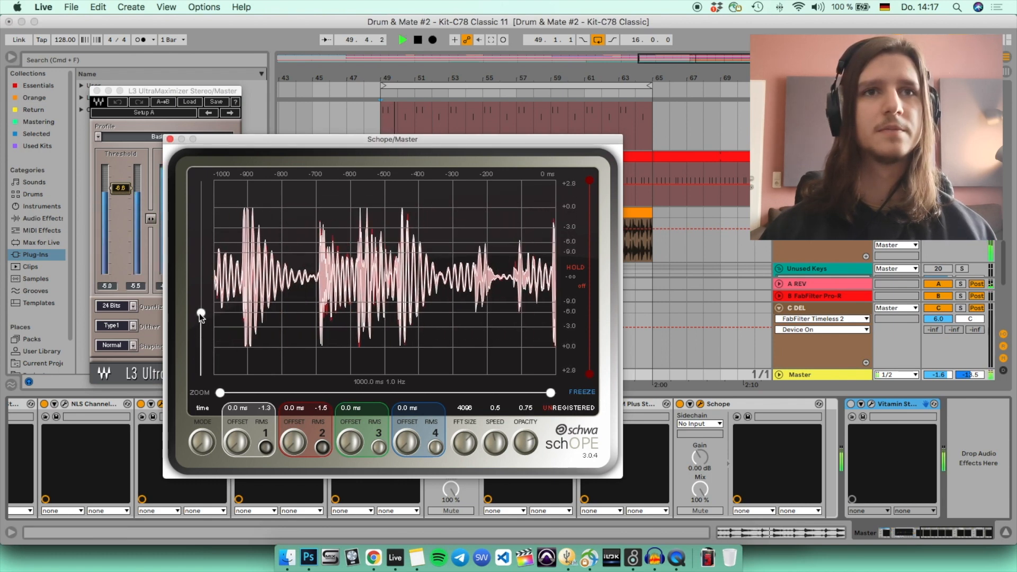